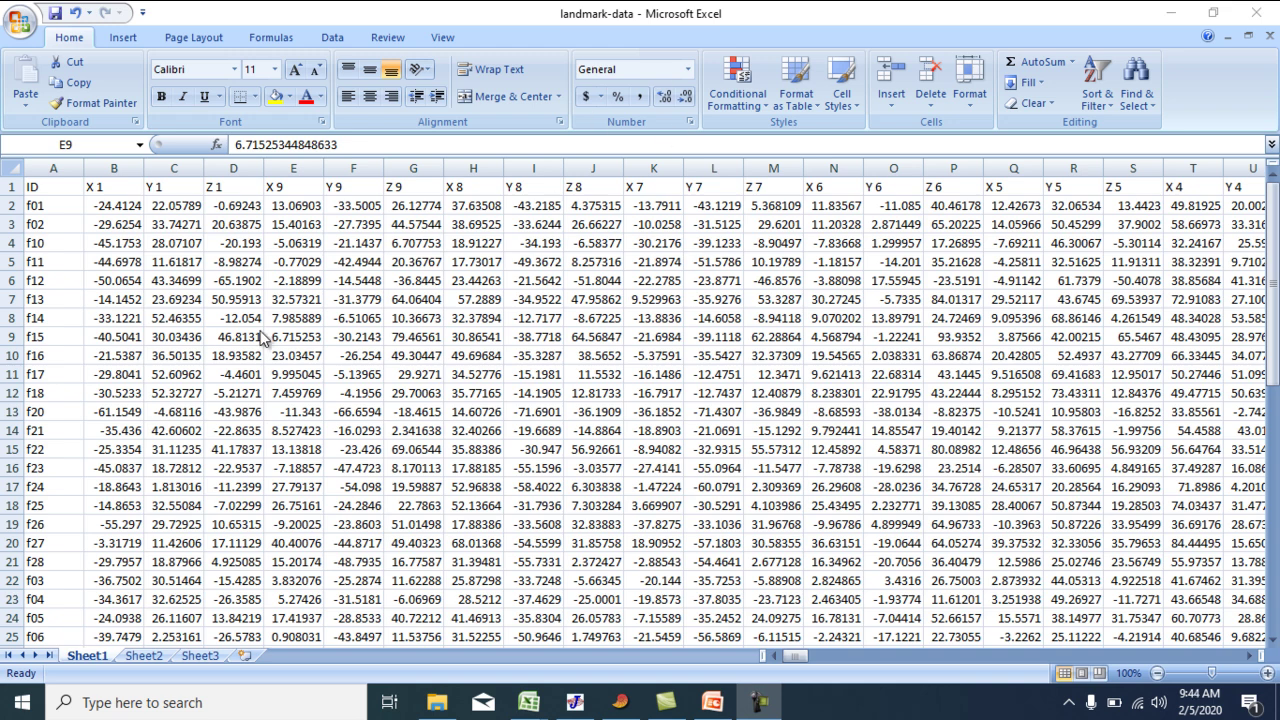
- Look over the specimen IDs and X, Y, Z coordinate columns in the landmark-data worksheet
scroll(258, 391, "down", 5)
scroll(258, 391, "up", 5)
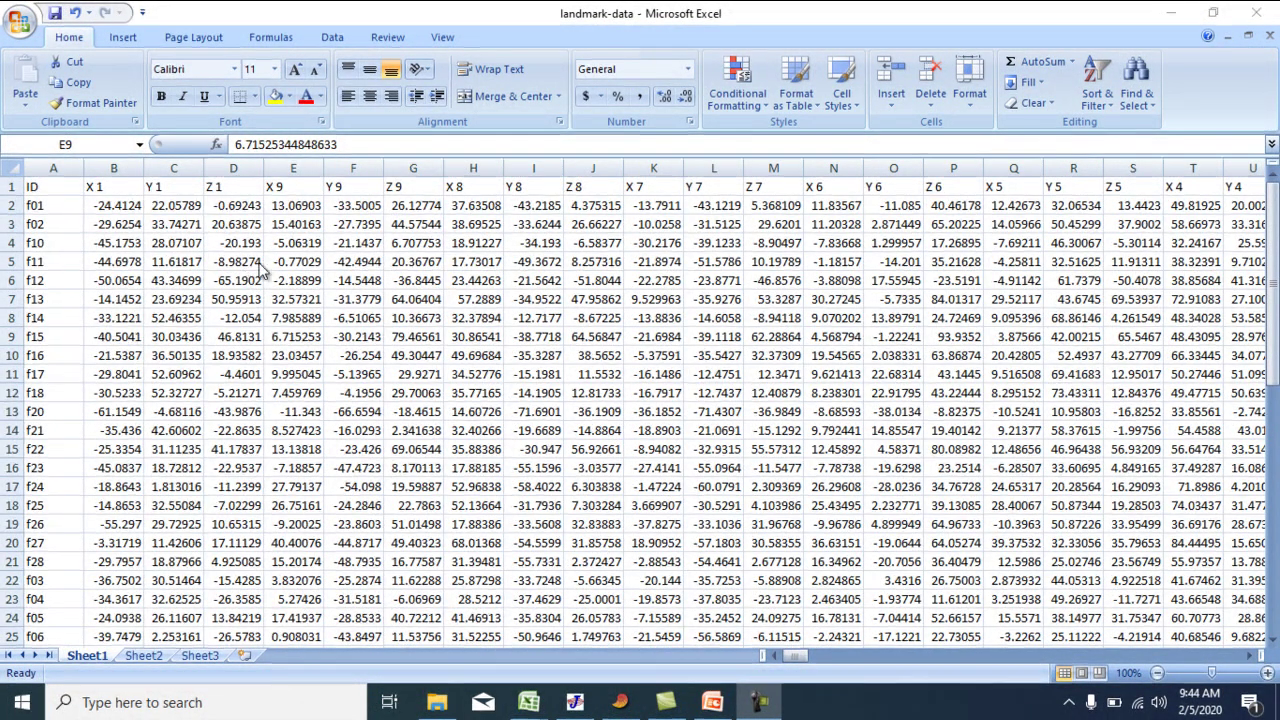
left_click(403, 284)
left_click(316, 280)
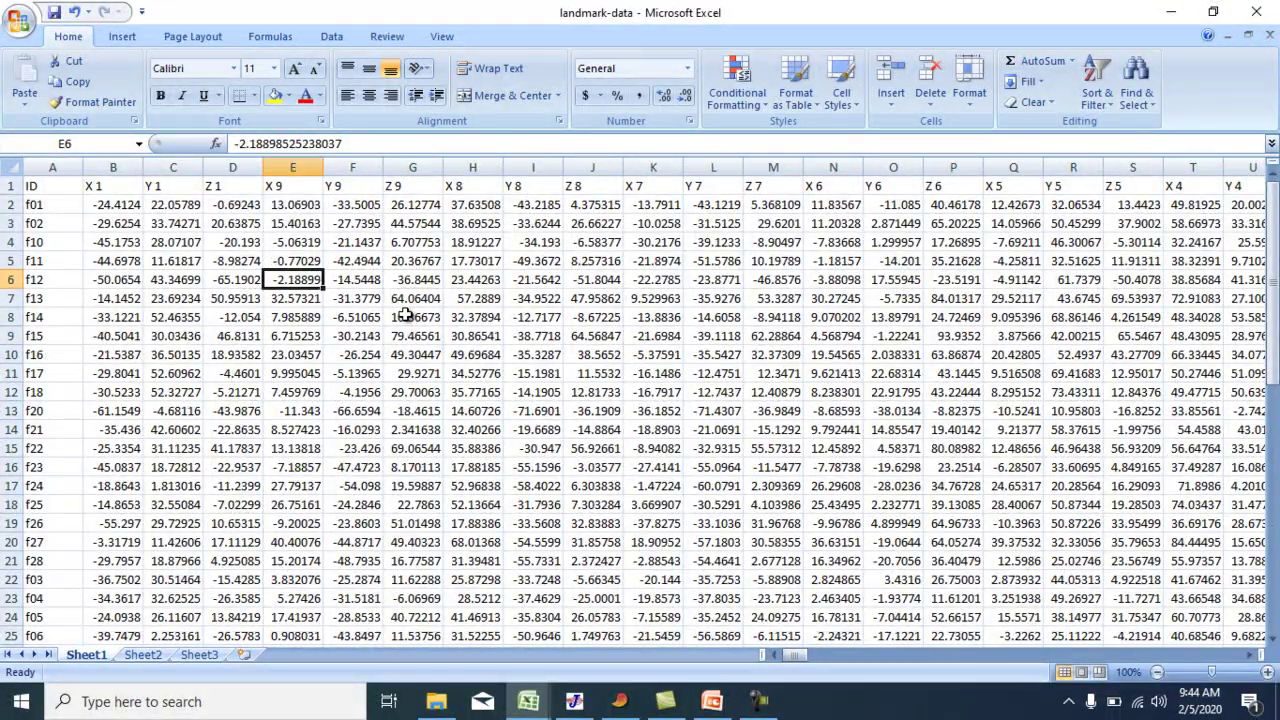
scroll(403, 316, "down", 5)
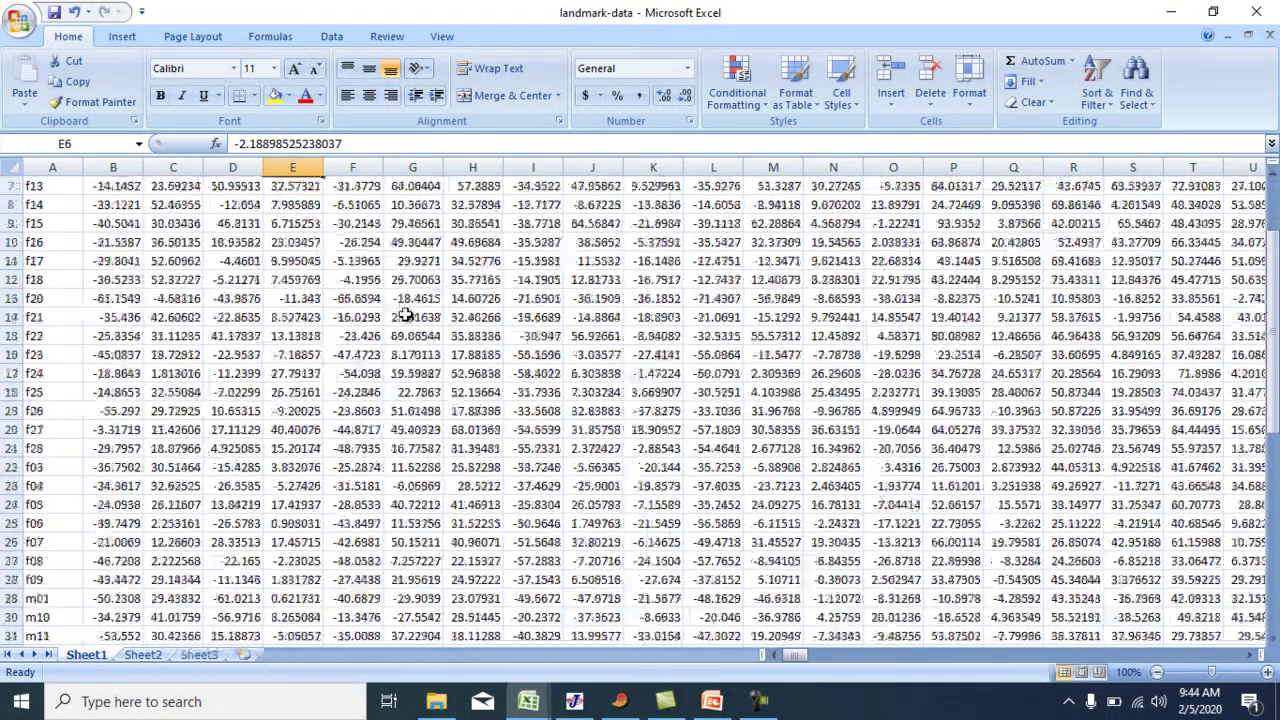
scroll(355, 283, "up", 5)
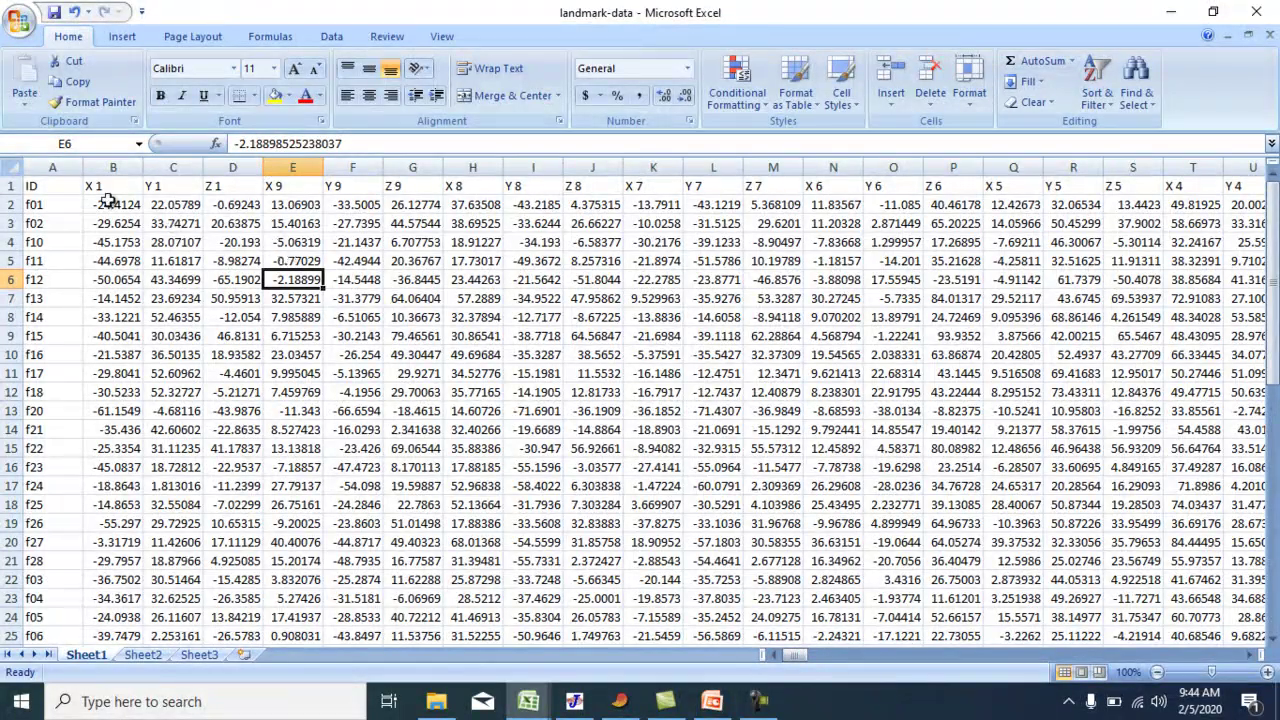
left_click(62, 185)
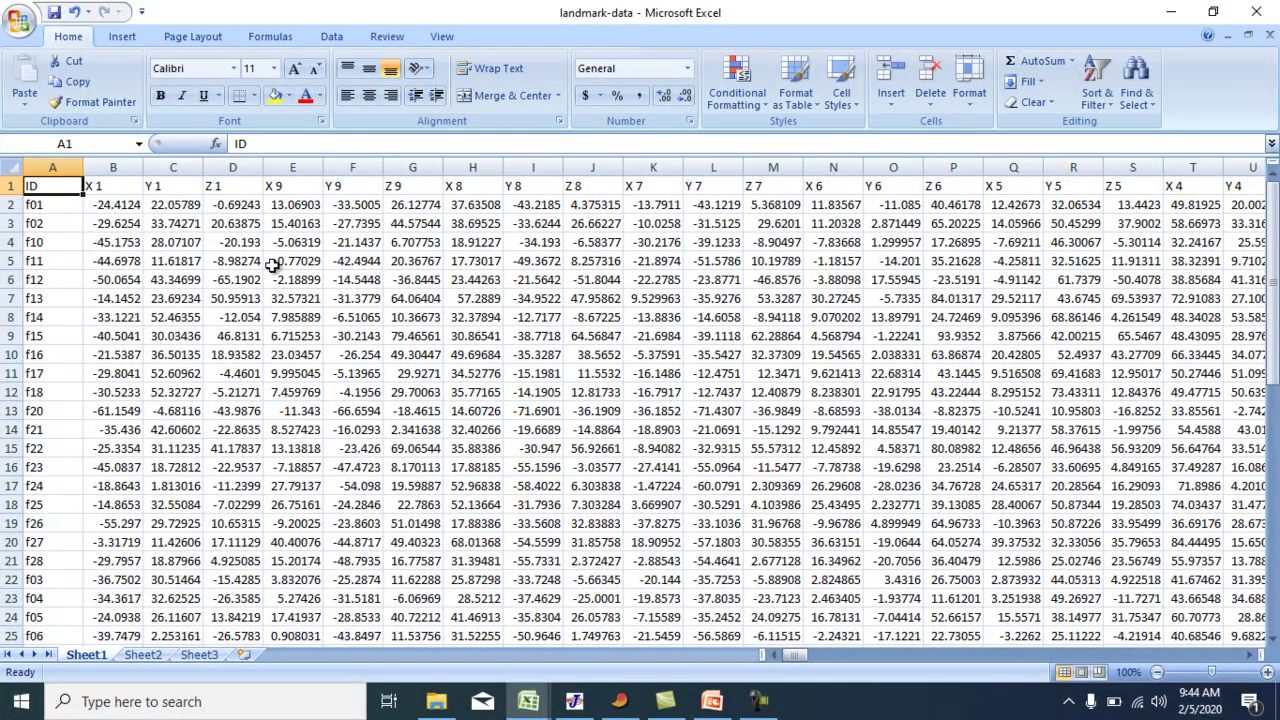
scroll(316, 297, "down", 4)
scroll(316, 297, "up", 4)
- Switch to MorphoJ and find the Principal Component Coefficients table in the text results
left_click(574, 701)
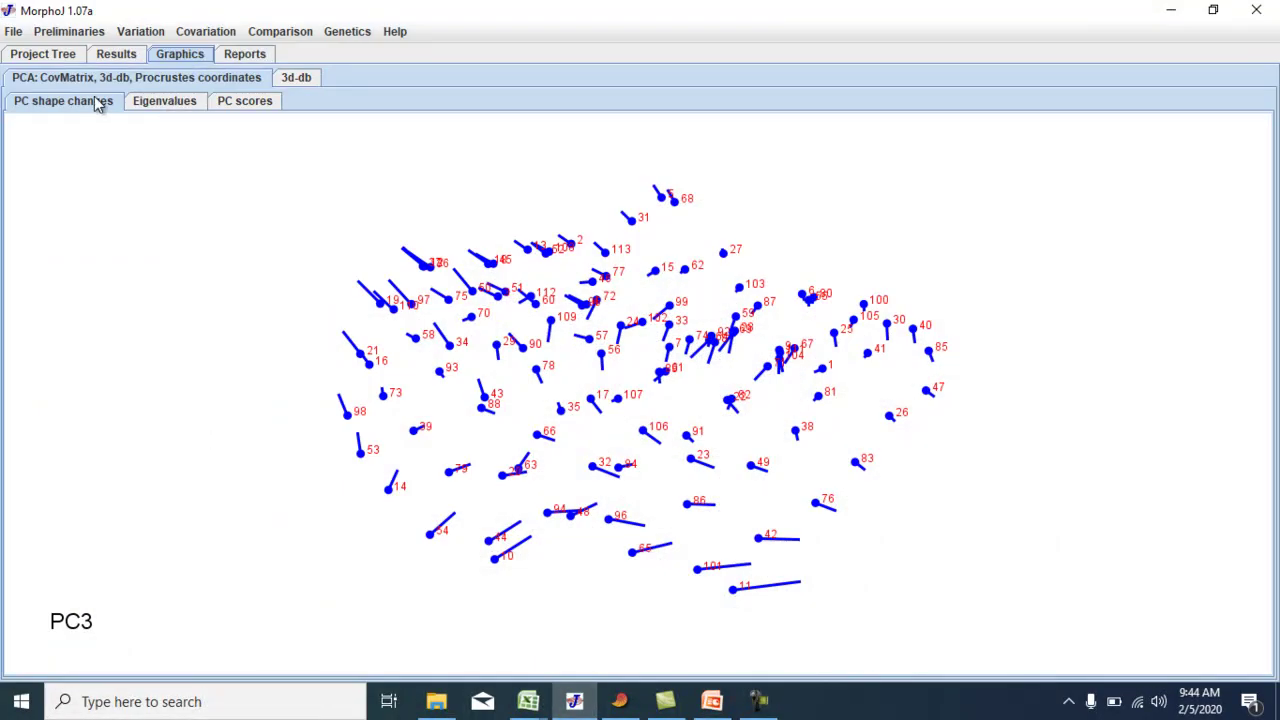
left_click(117, 56)
scroll(322, 262, "up", 7)
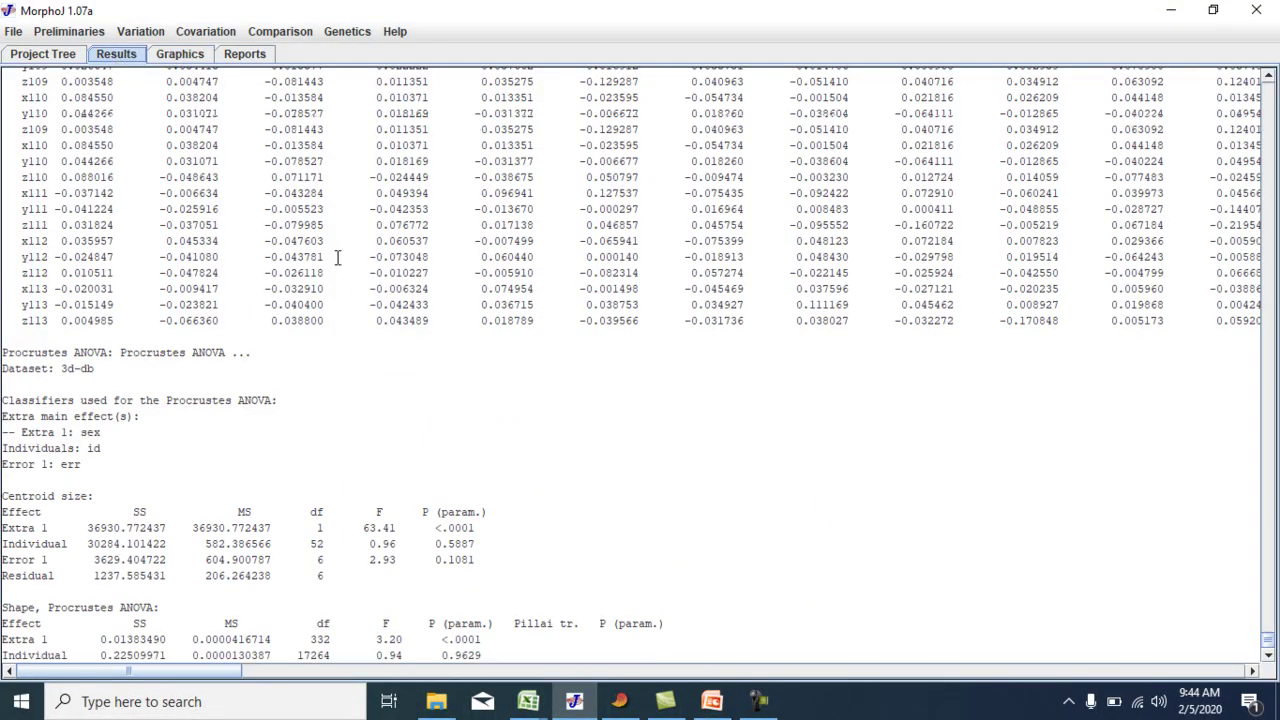
scroll(338, 258, "up", 20)
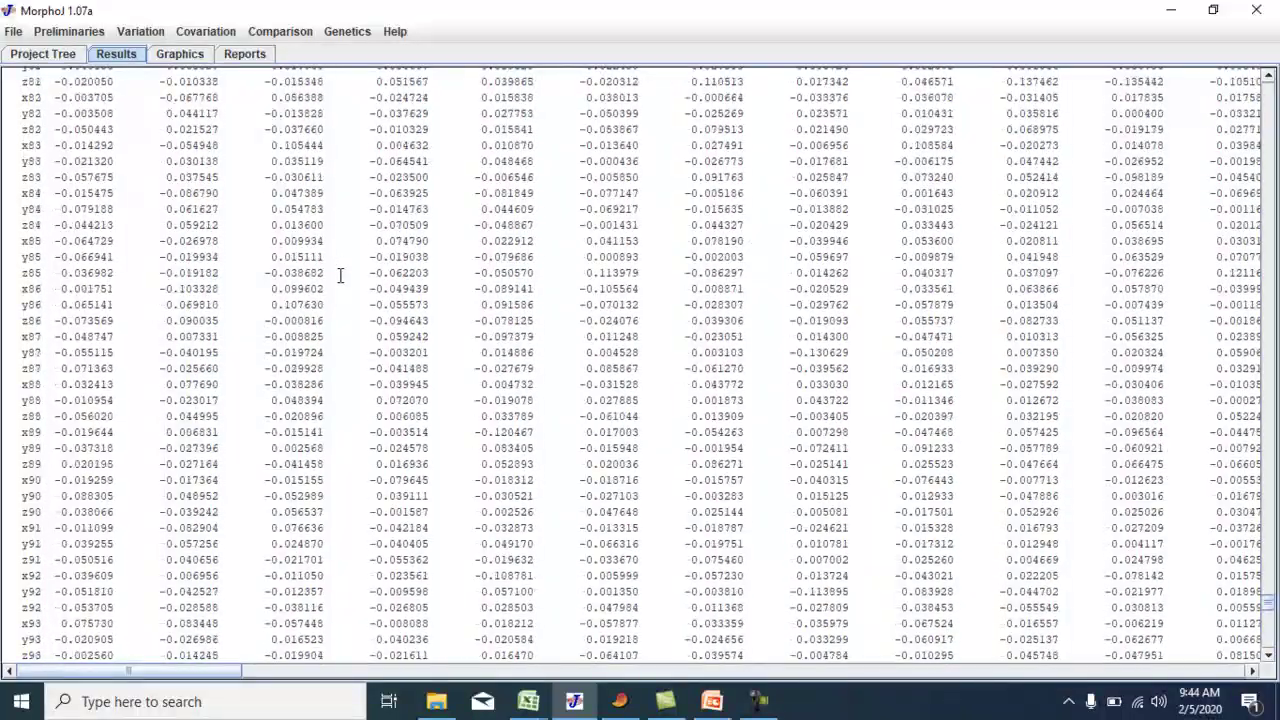
scroll(340, 275, "up", 20)
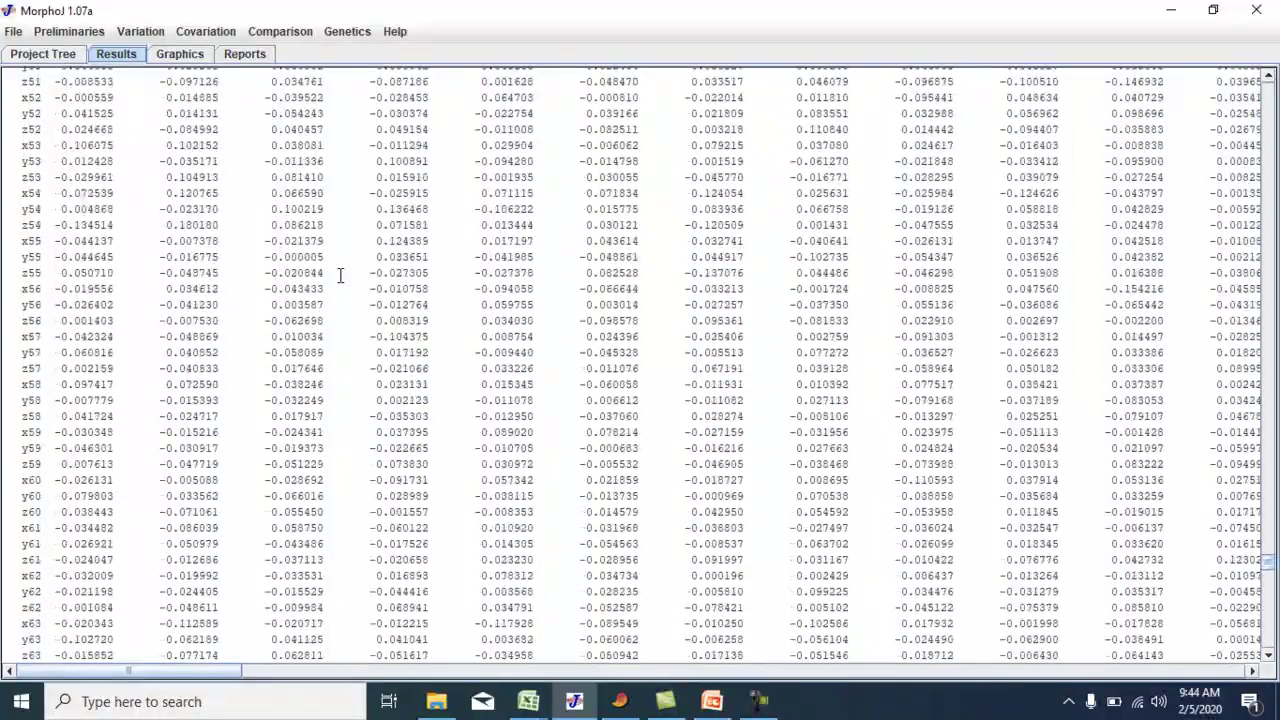
scroll(345, 282, "up", 20)
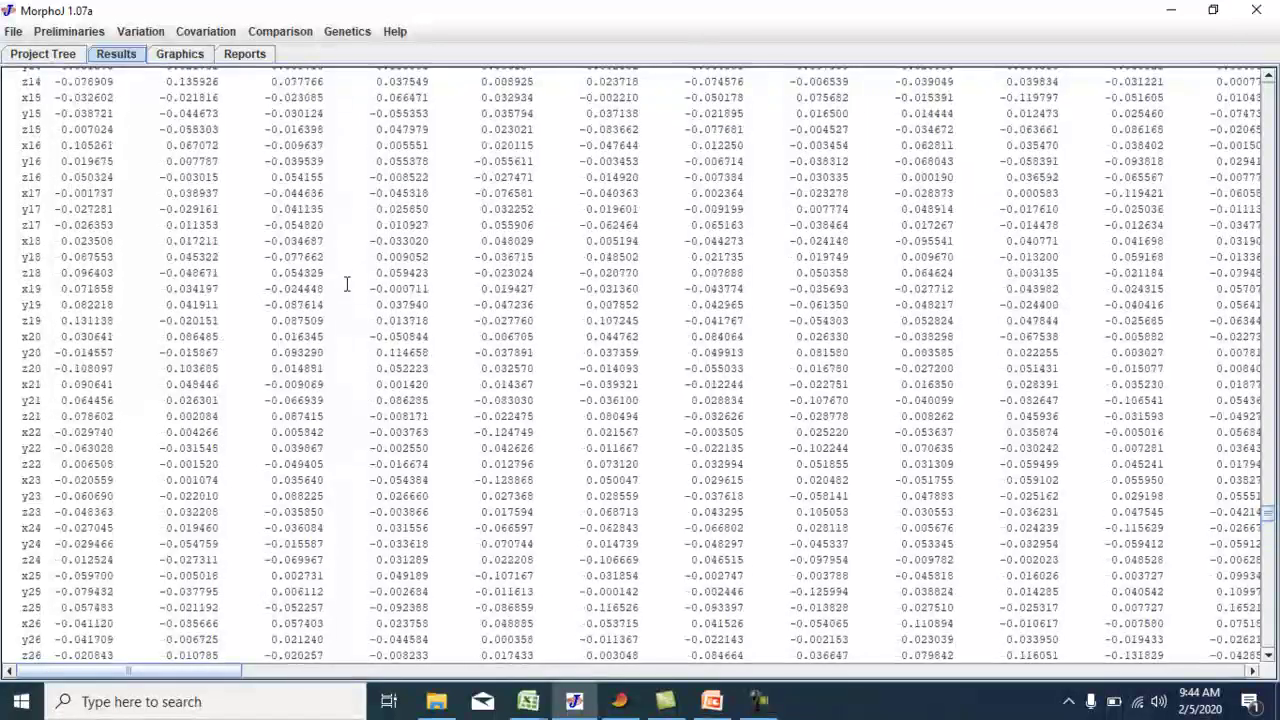
left_click_drag(1268, 503, 1268, 477)
scroll(771, 408, "down", 13)
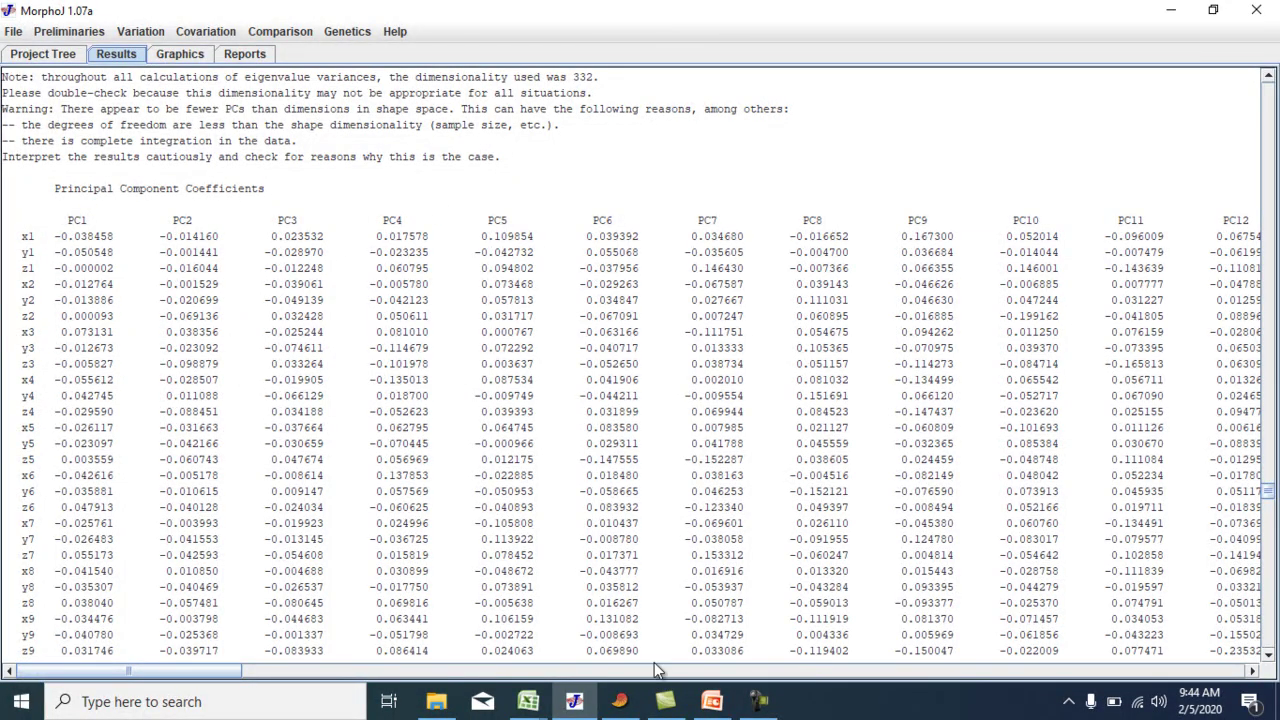
- Examine the principal component coefficients listed for each landmark's x, y and z coordinates
left_click_drag(174, 674, 44, 674)
scroll(176, 278, "down", 2)
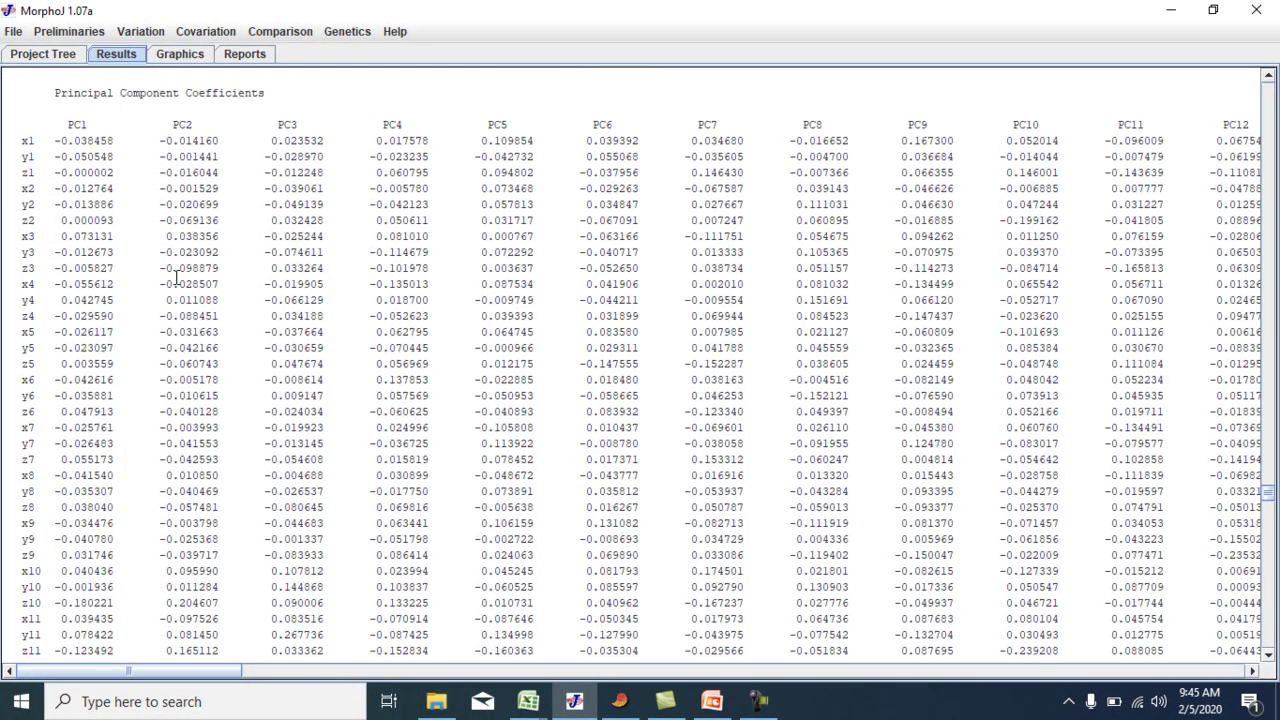
scroll(176, 276, "down", 4)
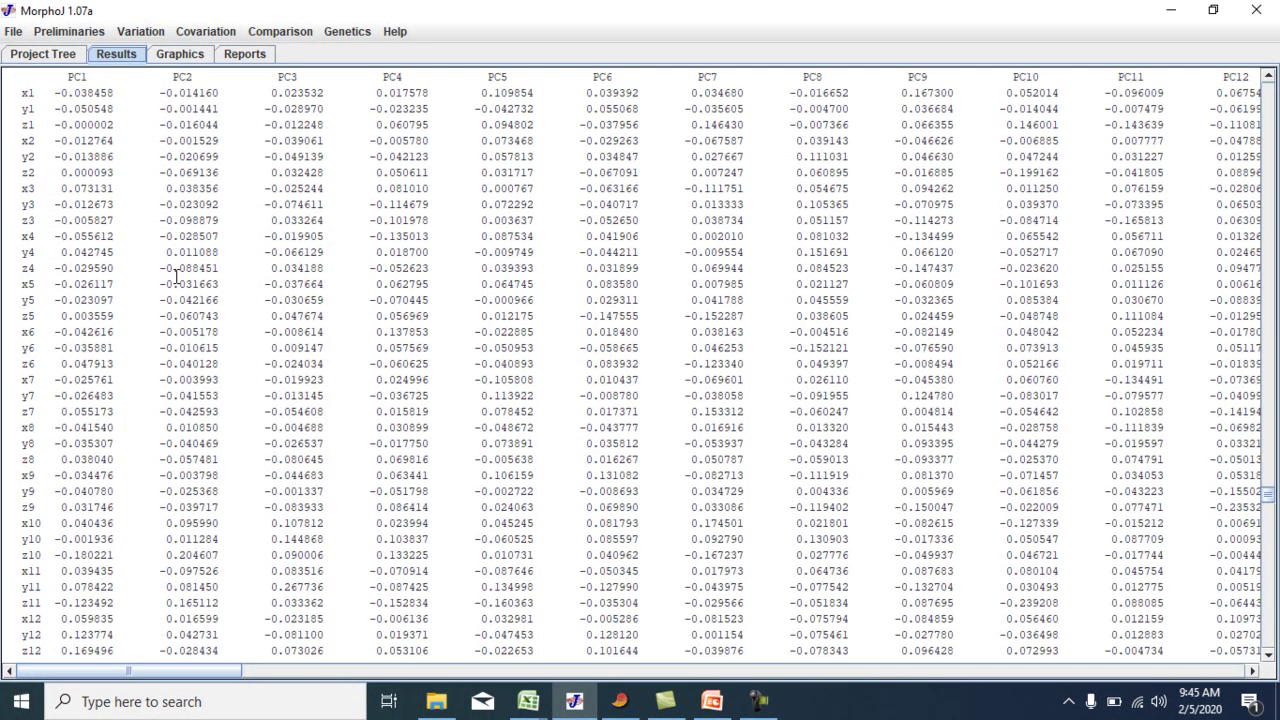
scroll(178, 270, "up", 7)
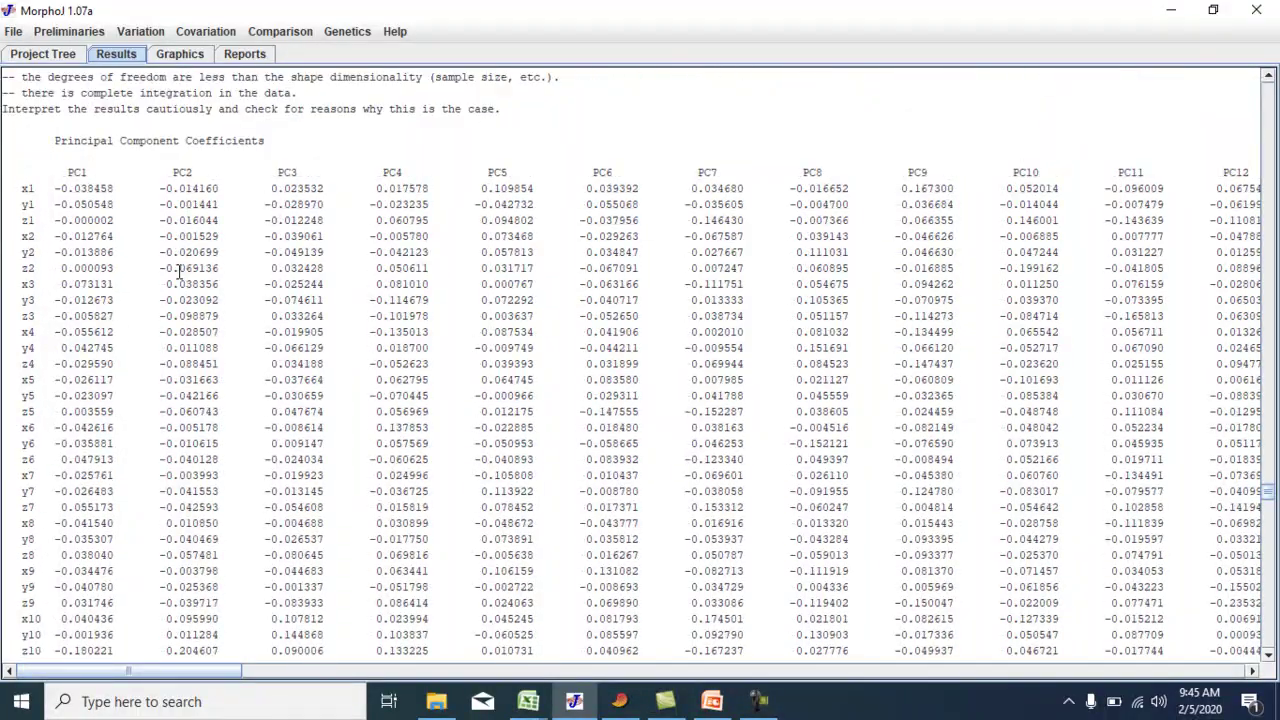
scroll(178, 270, "down", 6)
scroll(178, 270, "down", 20)
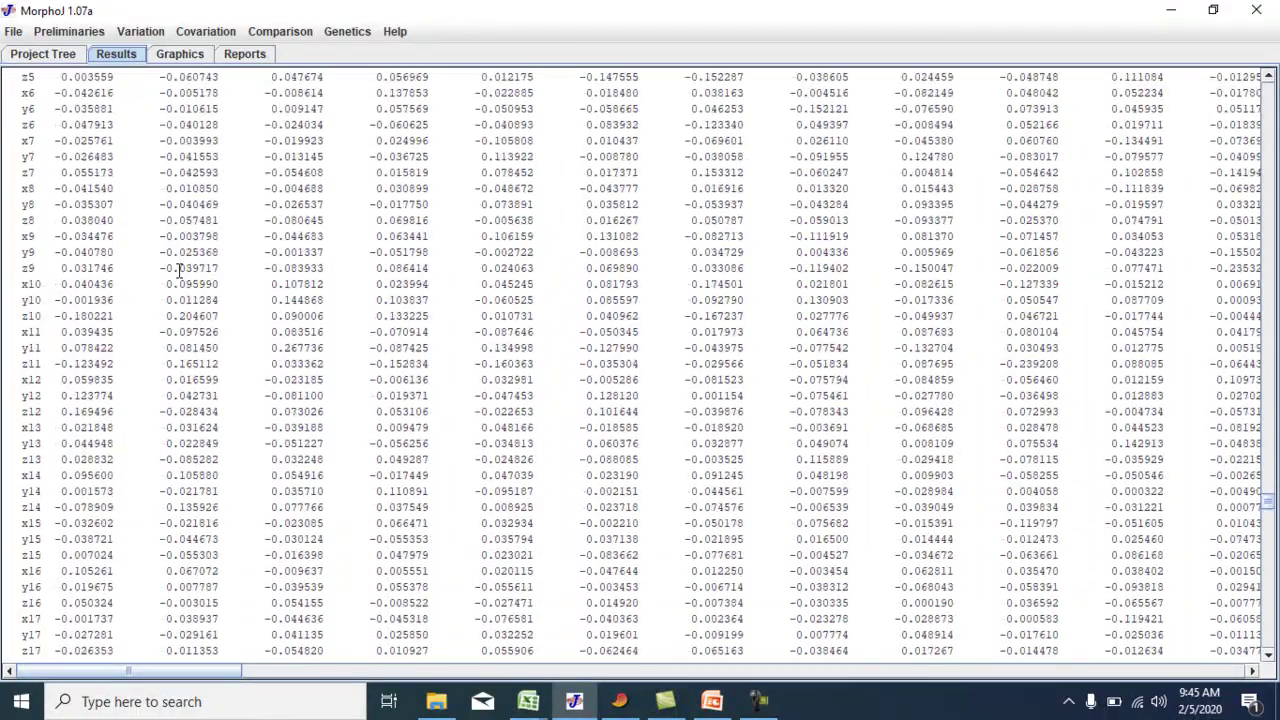
scroll(178, 270, "up", 15)
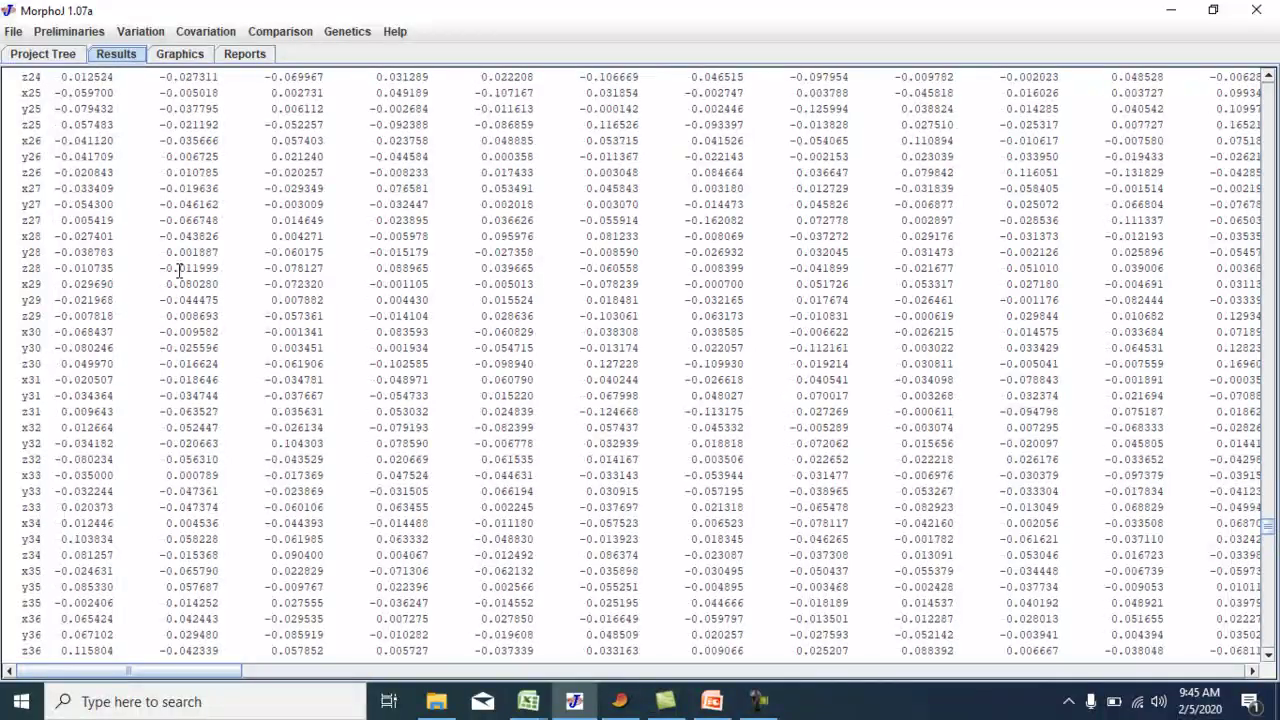
scroll(178, 270, "up", 11)
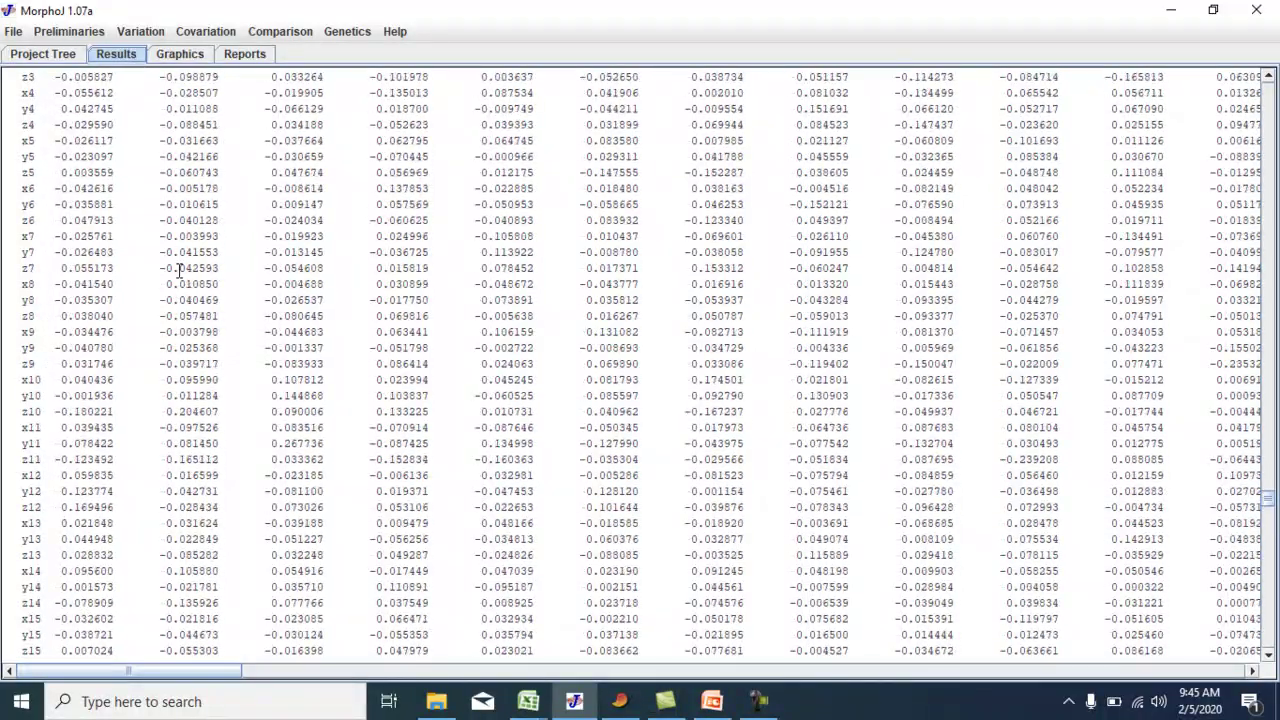
scroll(178, 270, "down", 1)
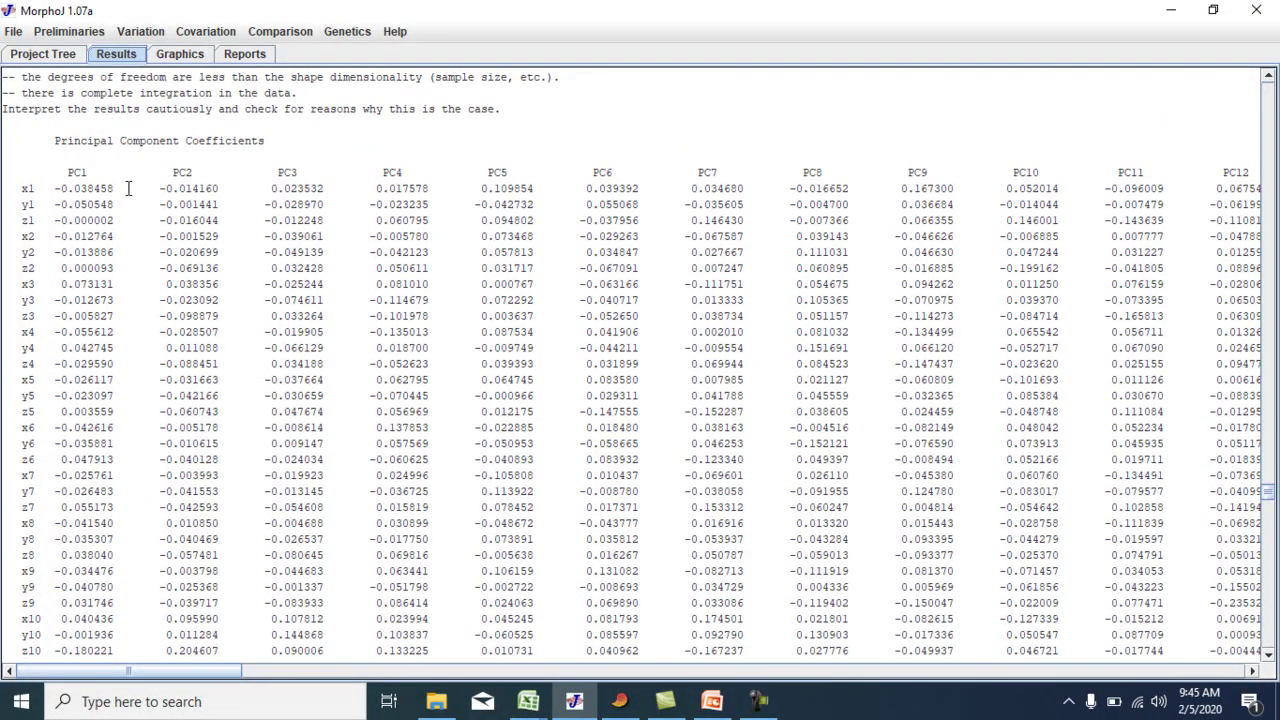
scroll(157, 230, "down", 2)
scroll(157, 230, "up", 1)
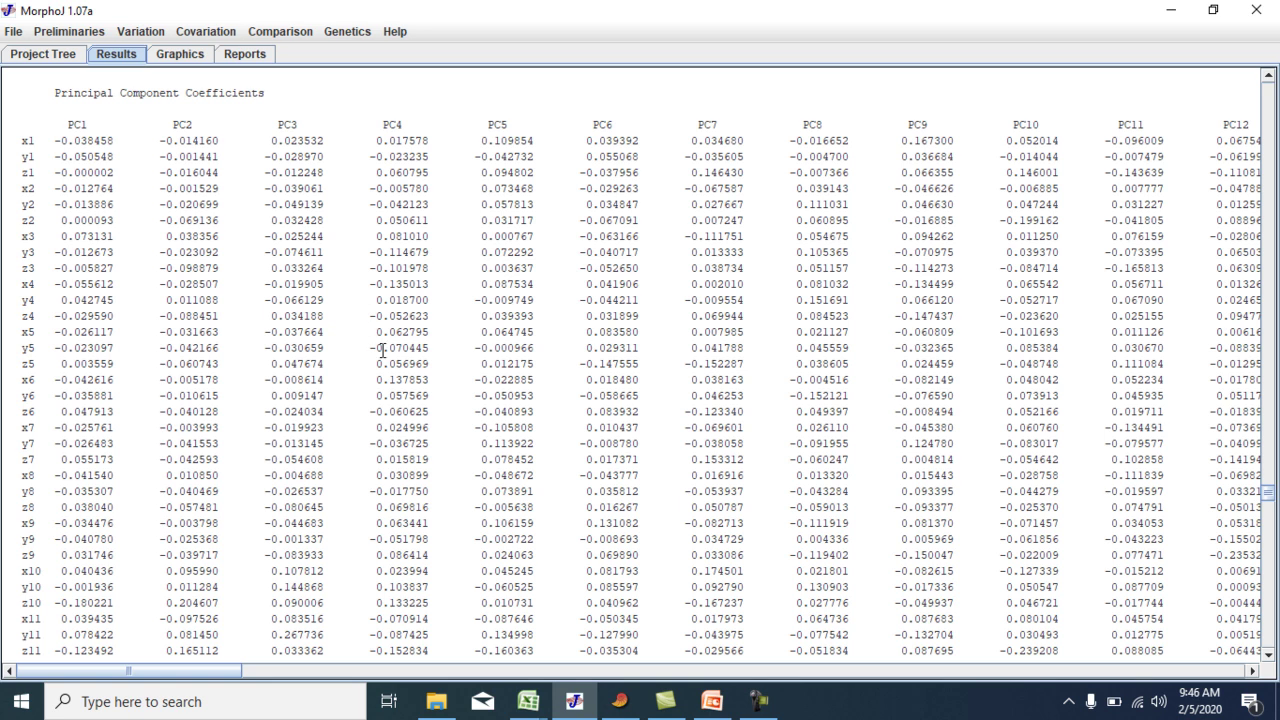
scroll(383, 350, "down", 1)
scroll(383, 350, "up", 4)
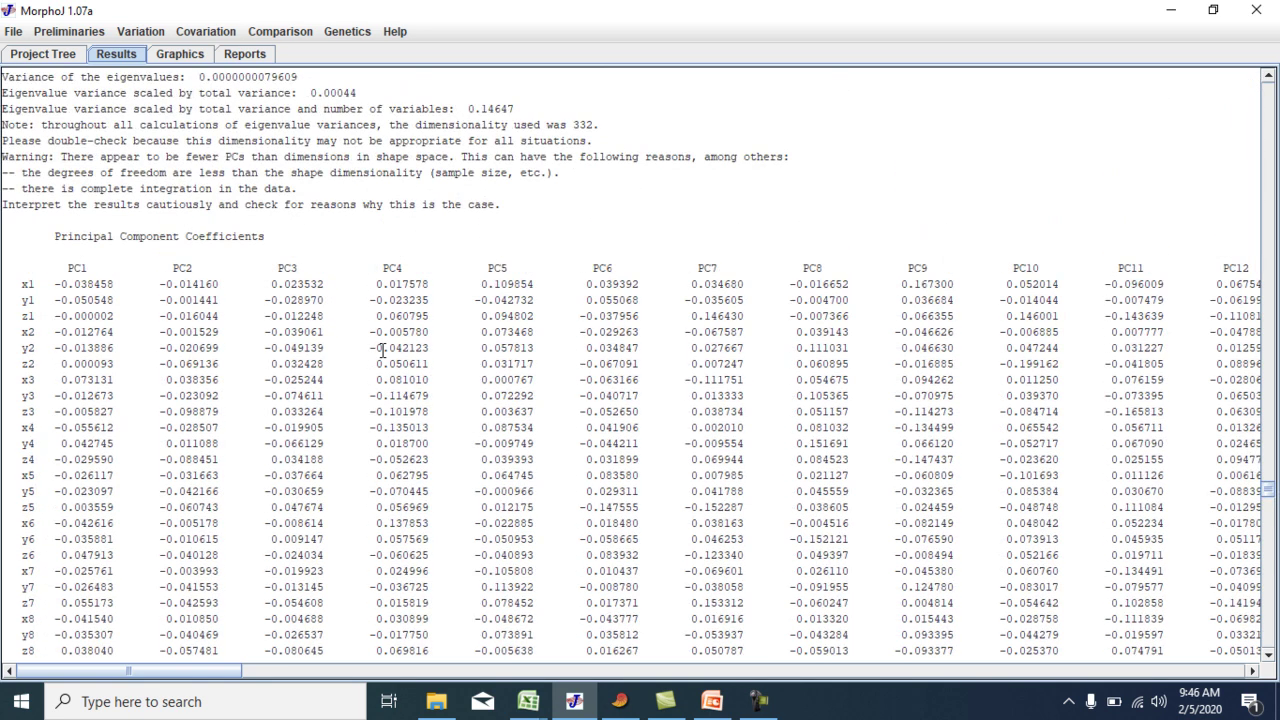
scroll(383, 350, "down", 2)
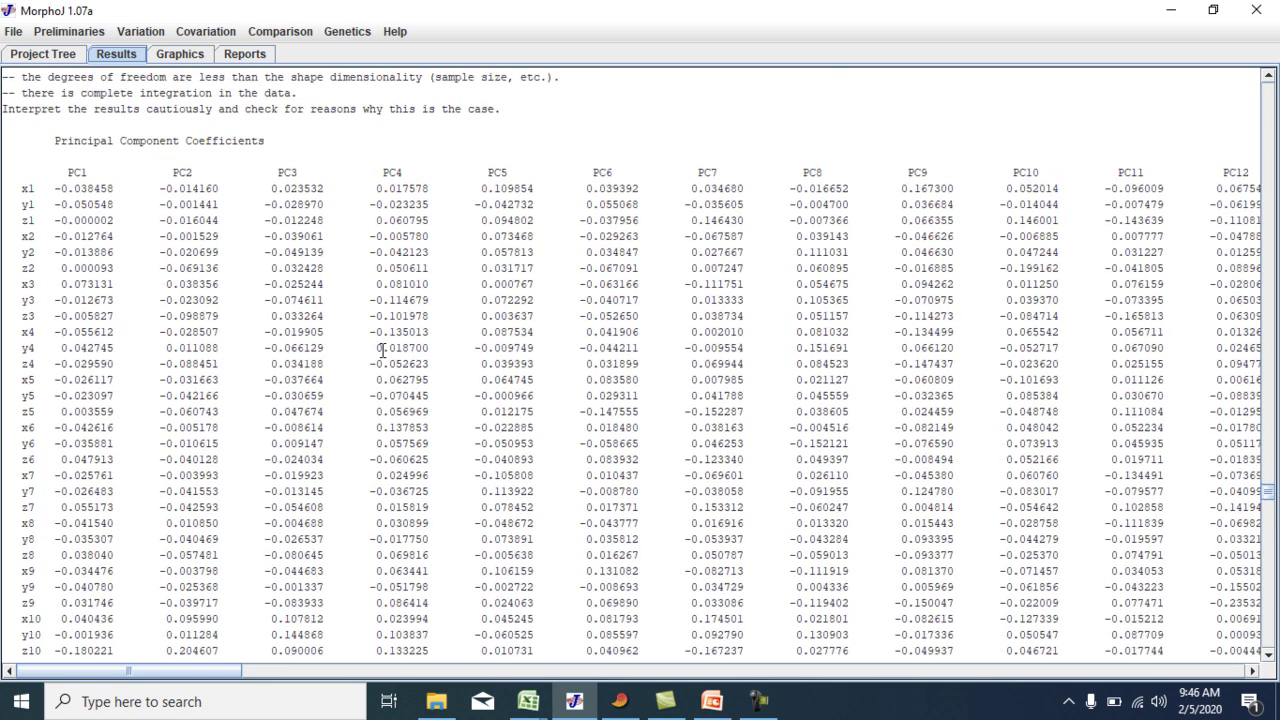
- Minimize MorphoJ and the landmark-data workbook and bring up the blank PAST spreadsheet
left_click(1171, 10)
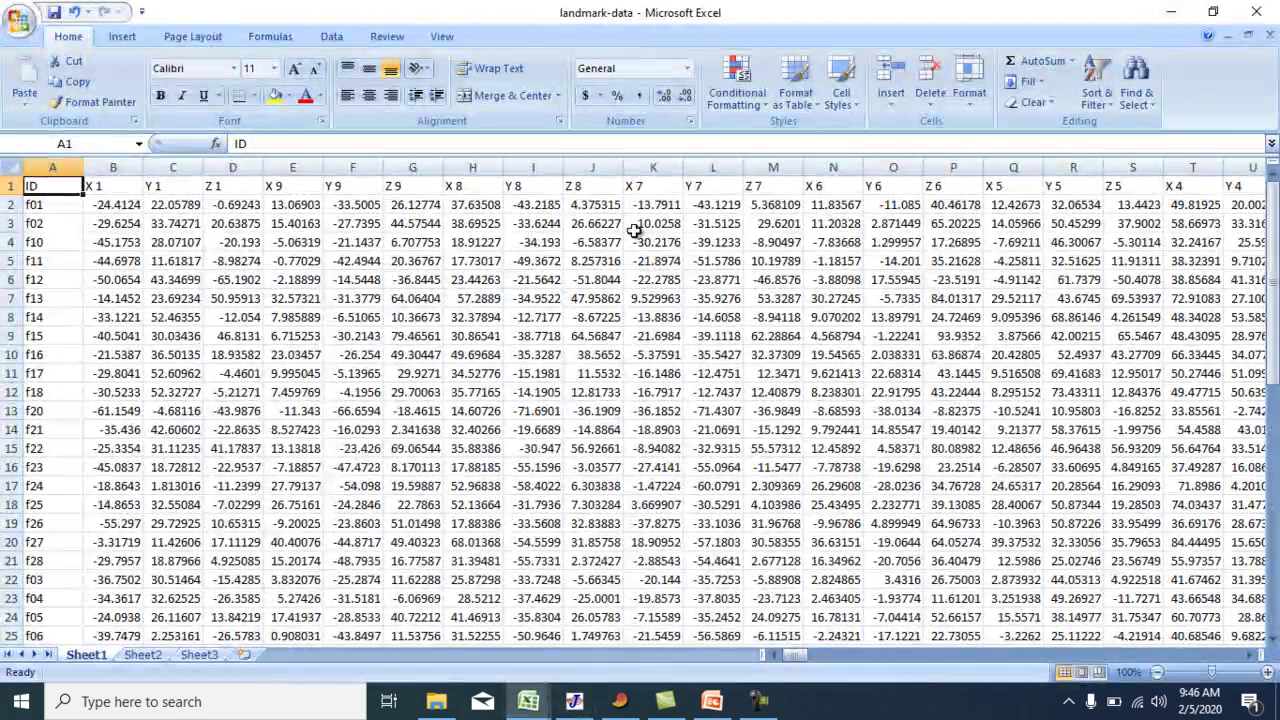
left_click(1171, 12)
double_click(168, 118)
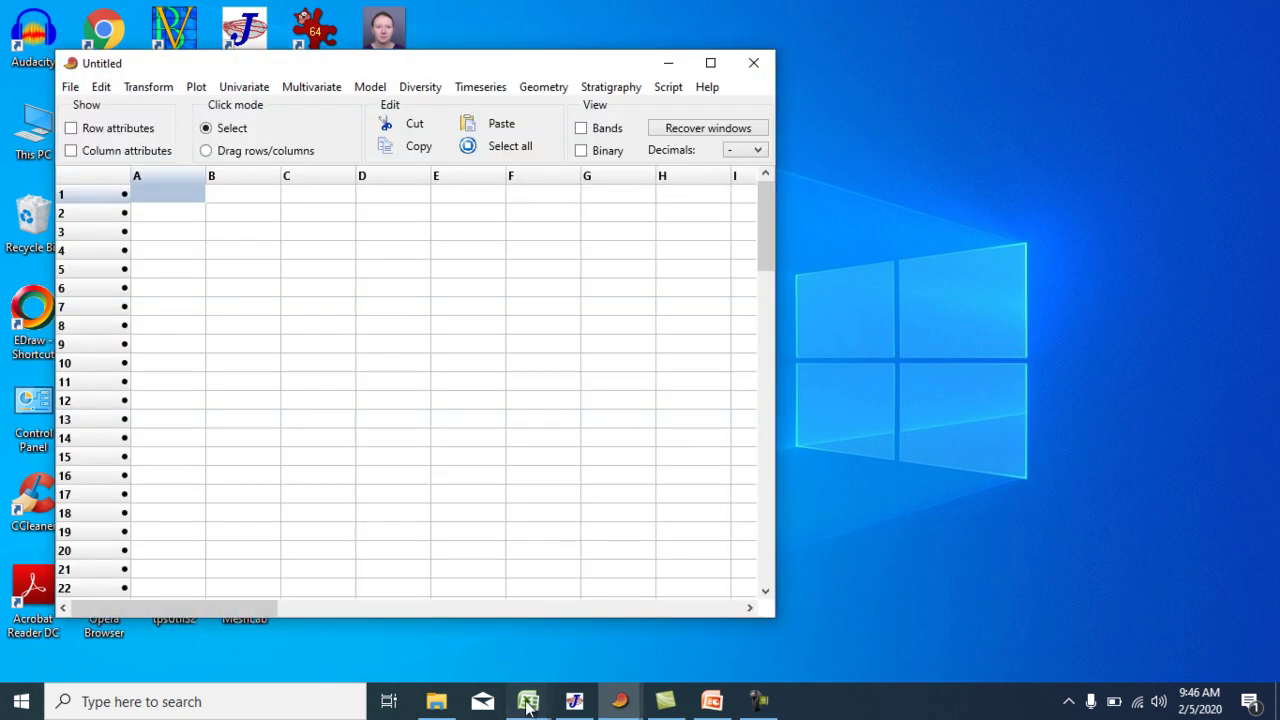
- Return to the landmark-data workbook in Excel and check the specimen rows down to m27
left_click(528, 705)
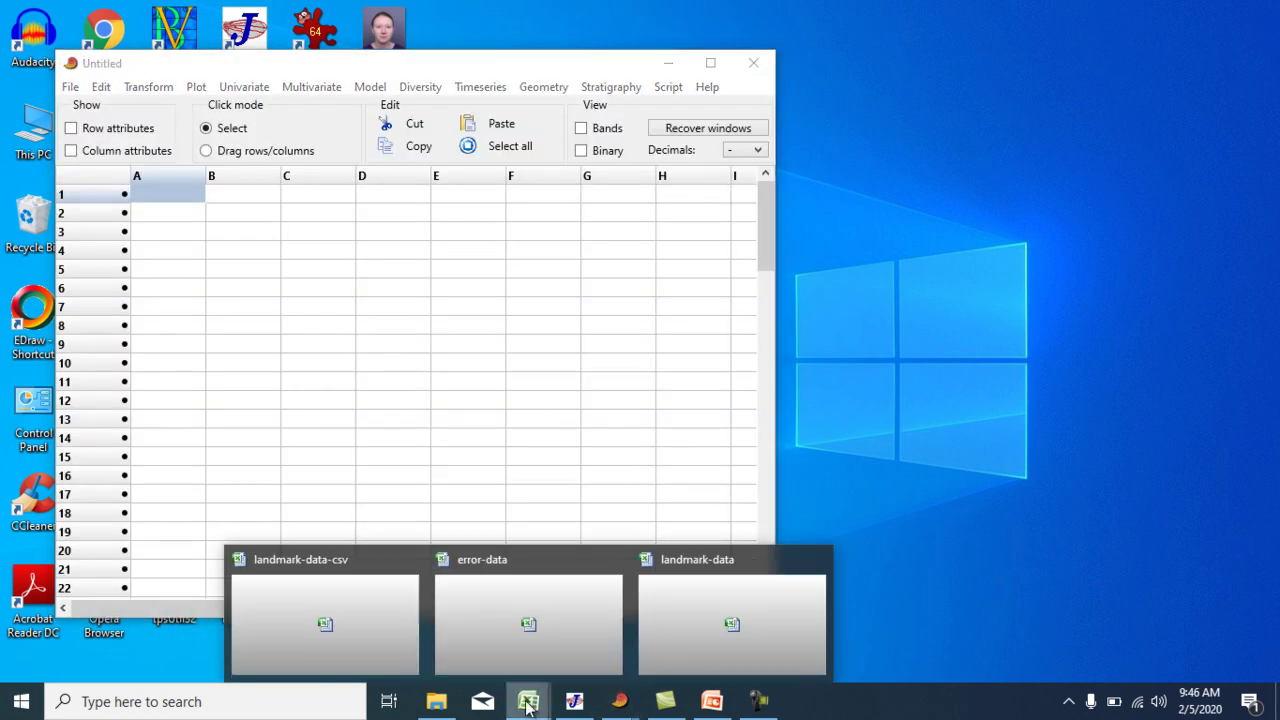
left_click(712, 633)
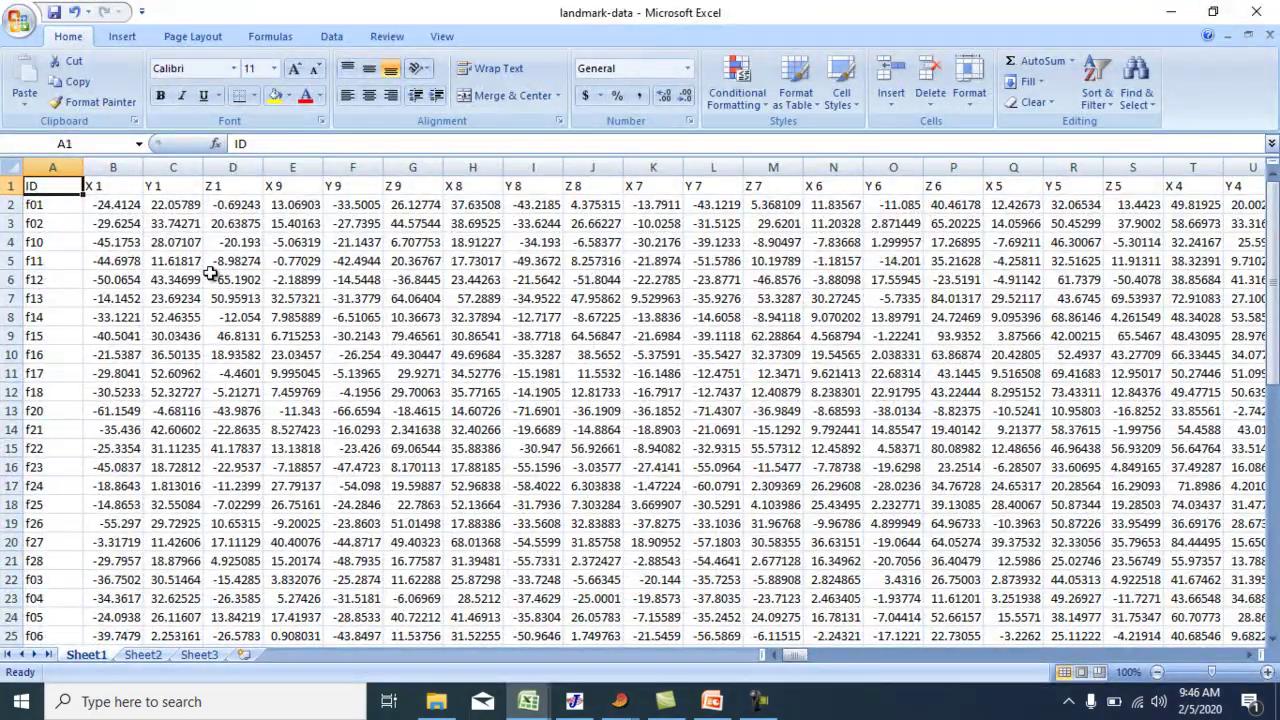
scroll(210, 273, "down", 14)
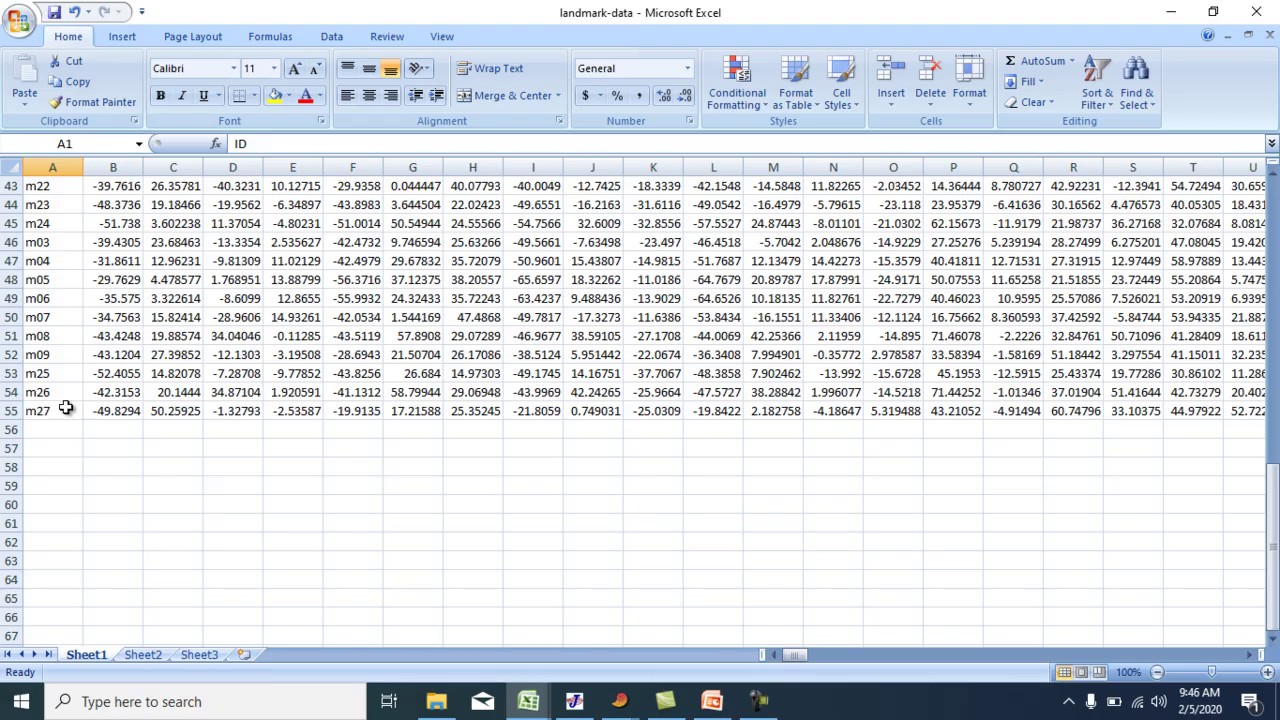
scroll(170, 330, "up", 5)
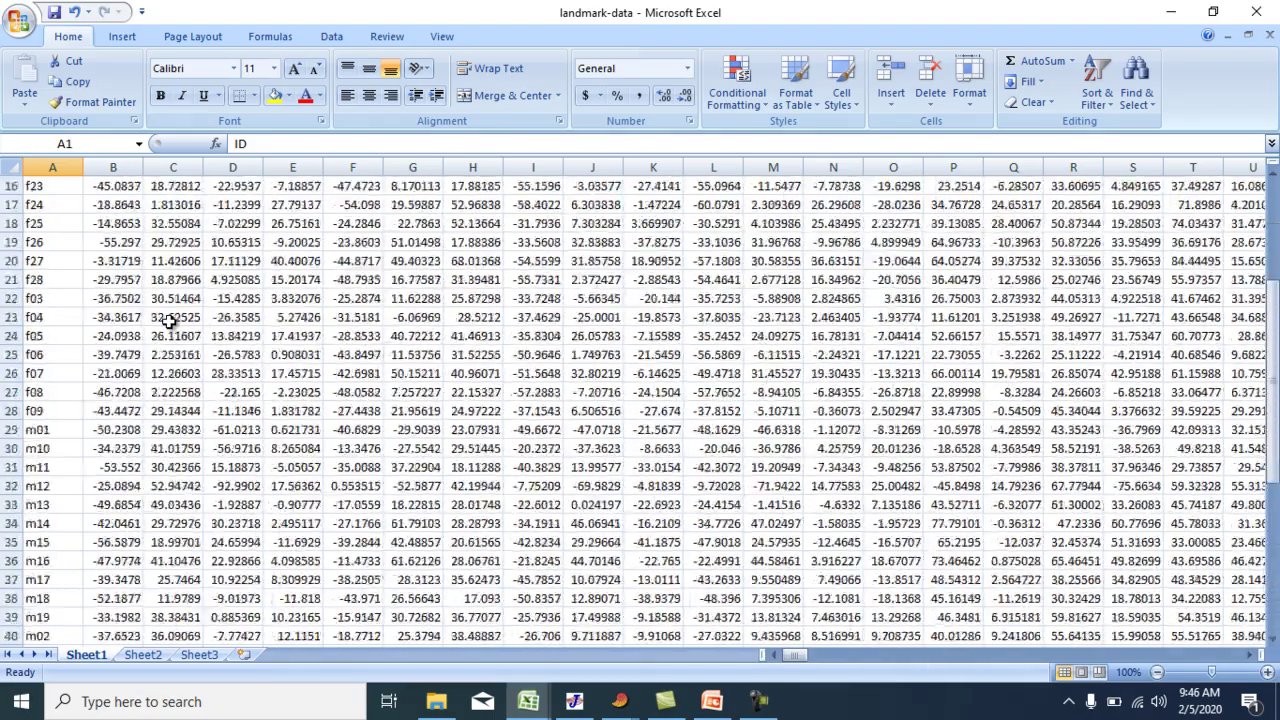
scroll(84, 474, "down", 4)
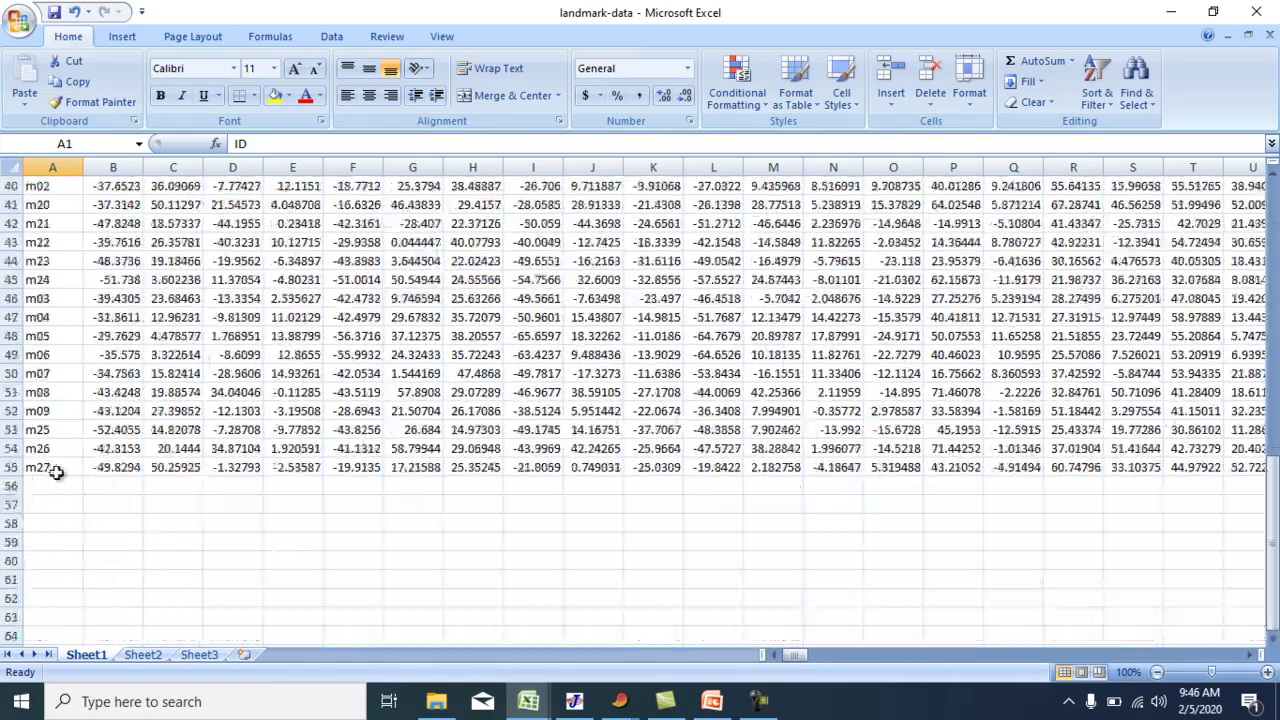
scroll(212, 343, "up", 10)
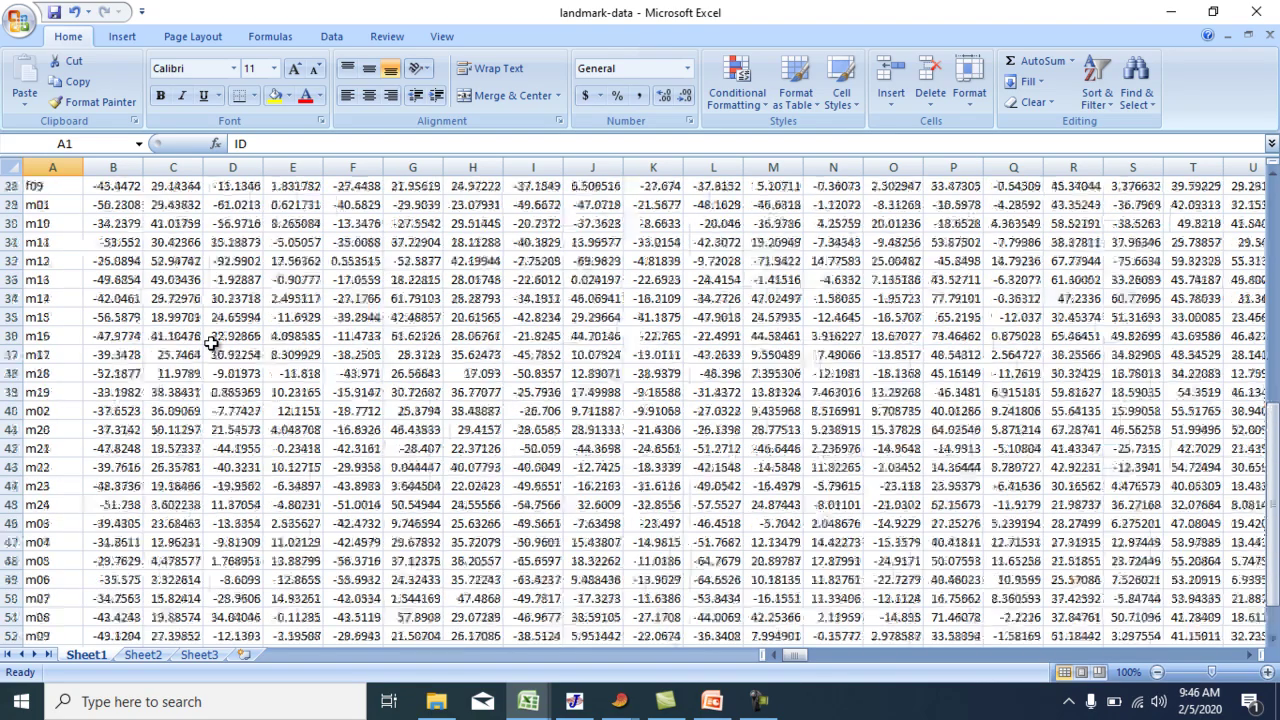
scroll(212, 343, "up", 3)
- Copy the entire landmark table, from the ID header in A1 to the last data cell
left_click(240, 300)
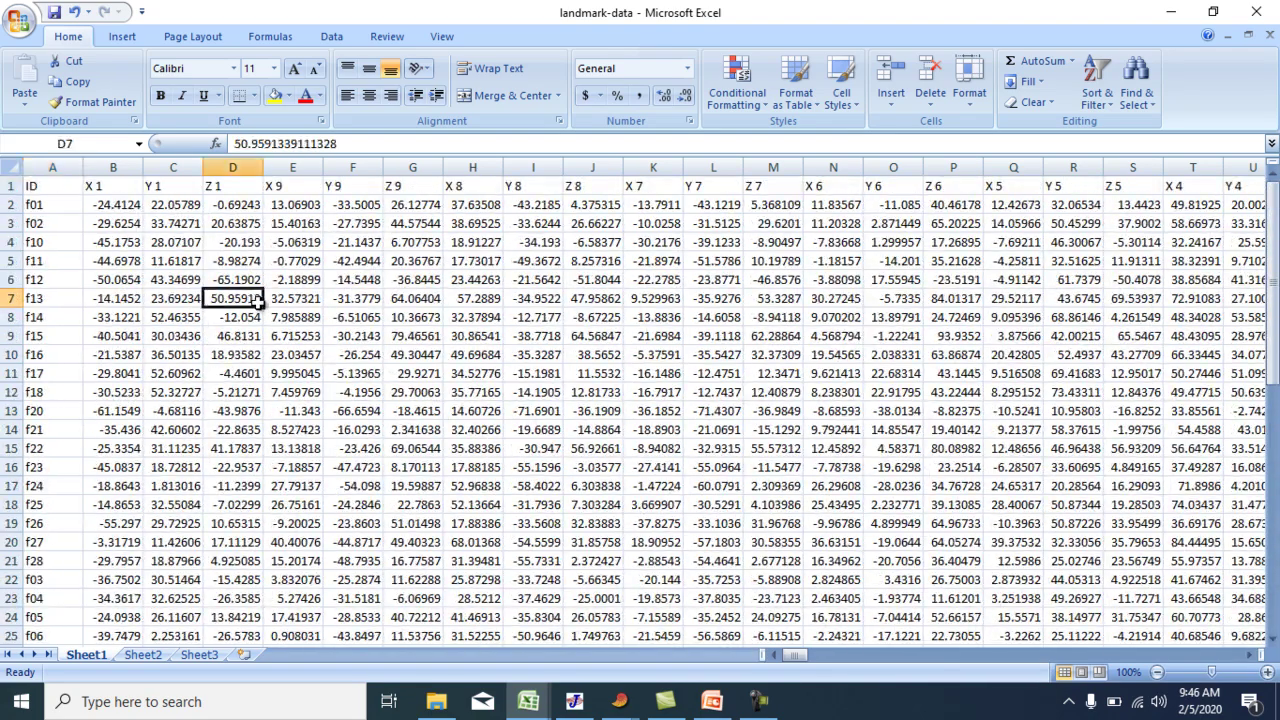
left_click(37, 188)
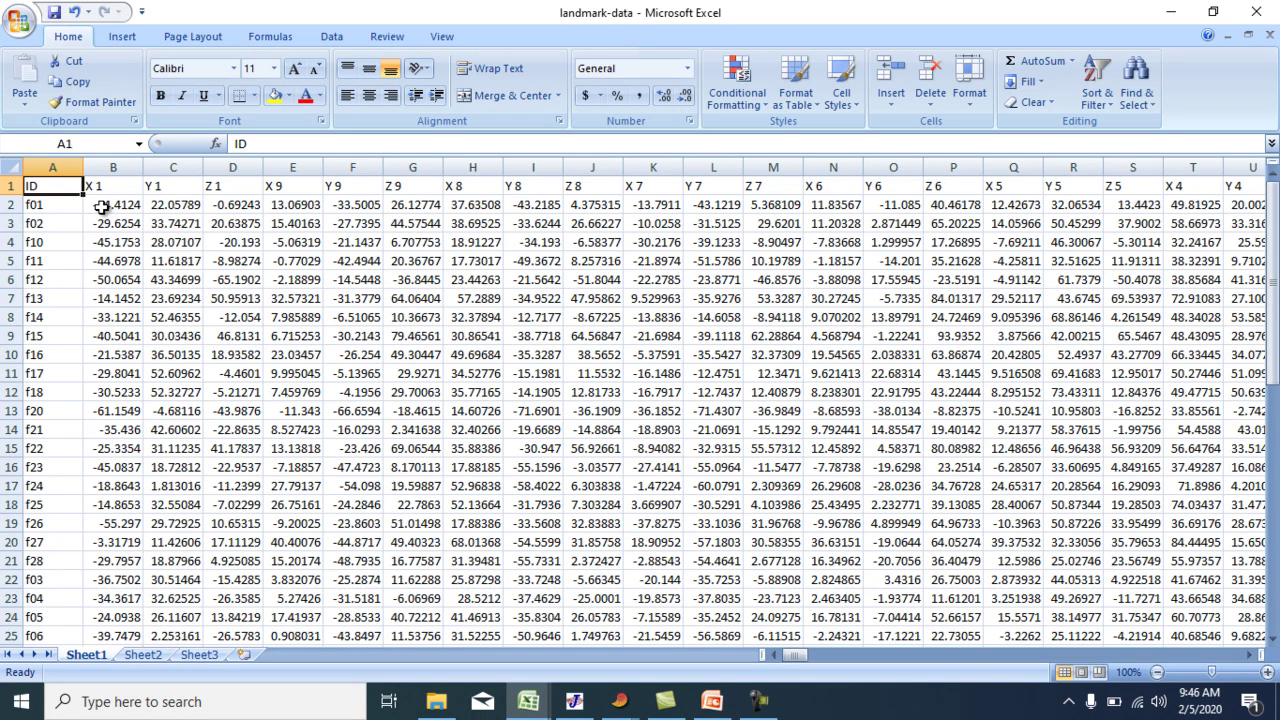
key("ctrl+shift+End")
key("ctrl+c")
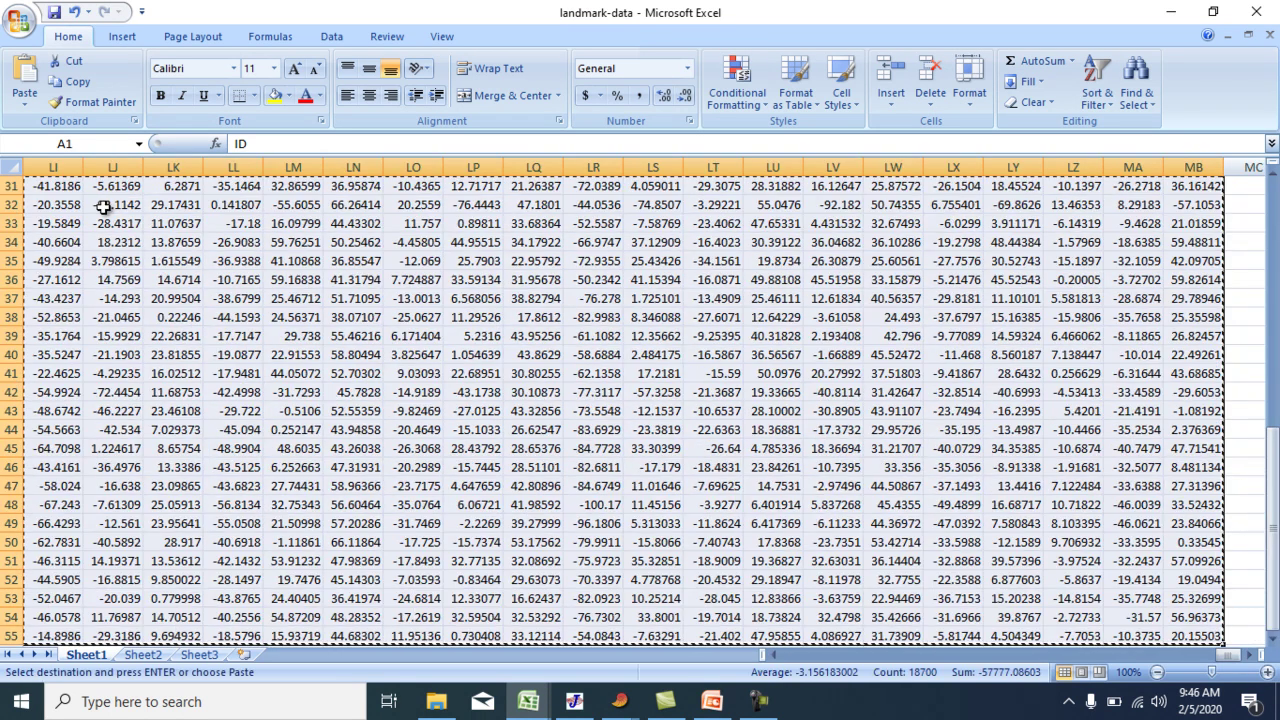
- In PAST, show the row and column attributes and paste the copied table starting at the cell where both Name attributes meet
left_click(1173, 14)
left_click(87, 134)
left_click(71, 150)
left_click(379, 214)
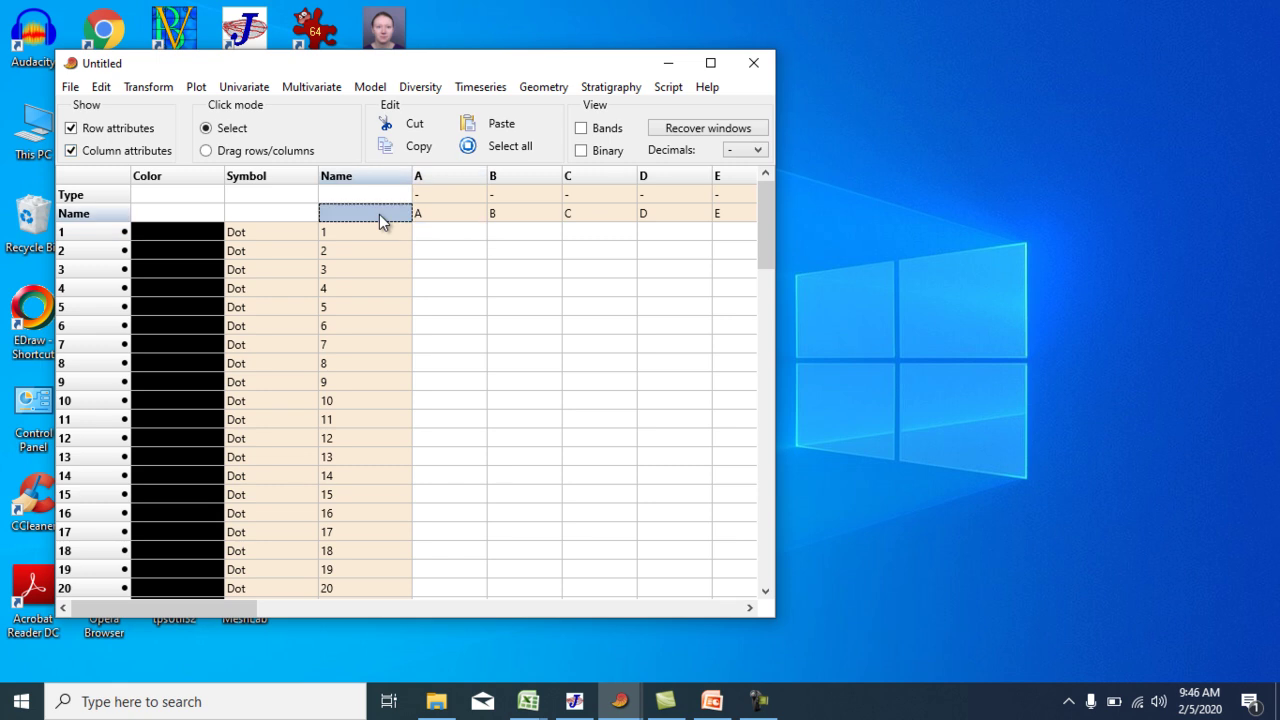
left_click(496, 125)
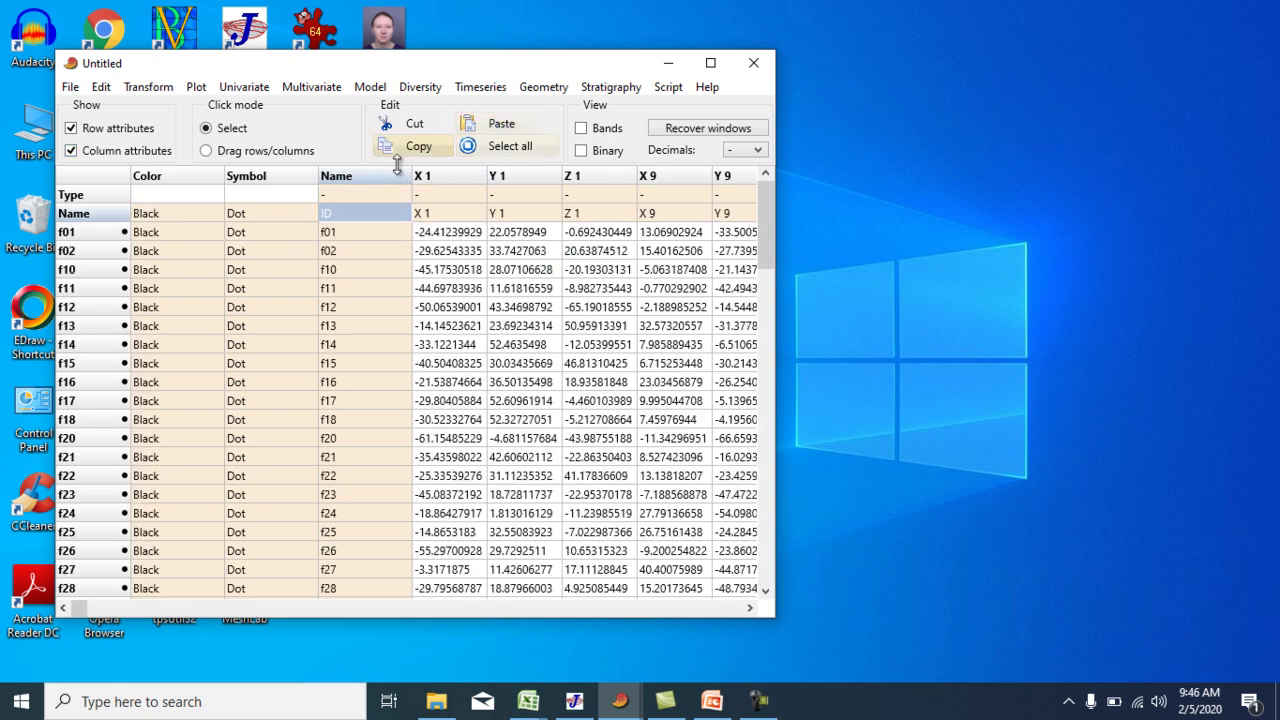
- Hide the row and column attributes of the pasted data and maximize the spreadsheet window
left_click(71, 128)
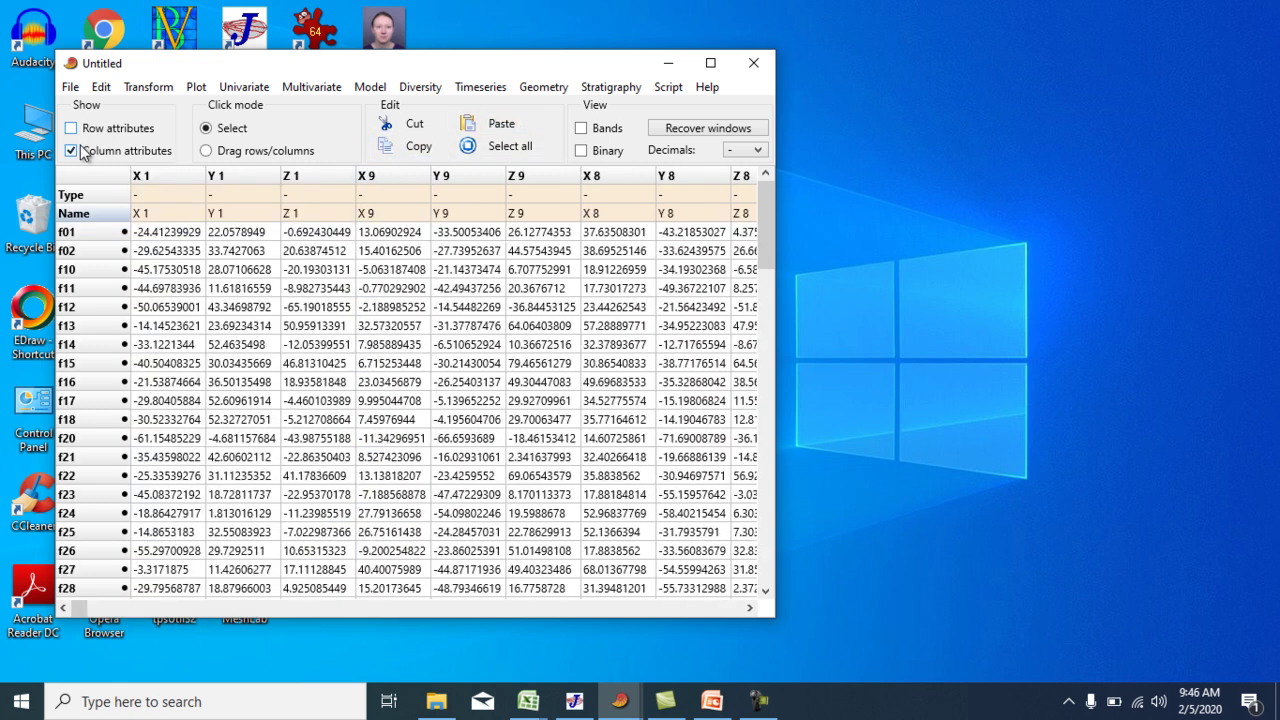
left_click(74, 152)
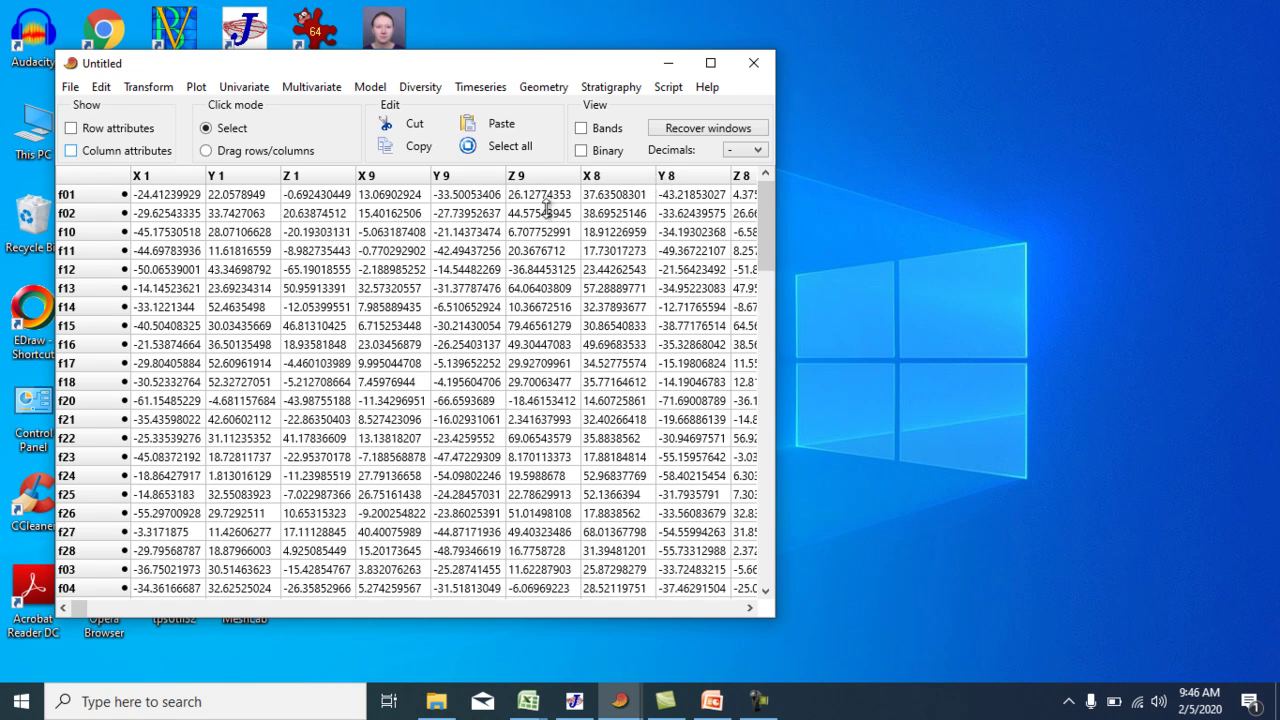
left_click(710, 62)
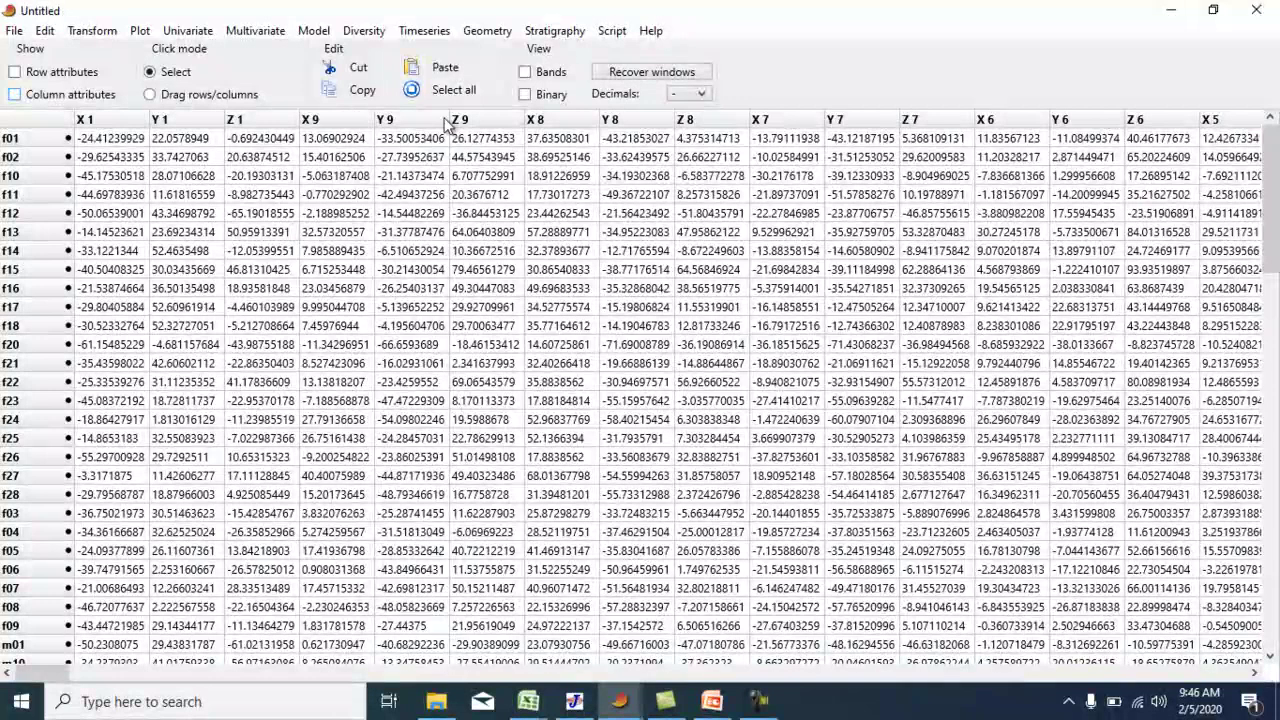
- Select the whole data table and run a principal components analysis (PCA) on it
left_click(450, 90)
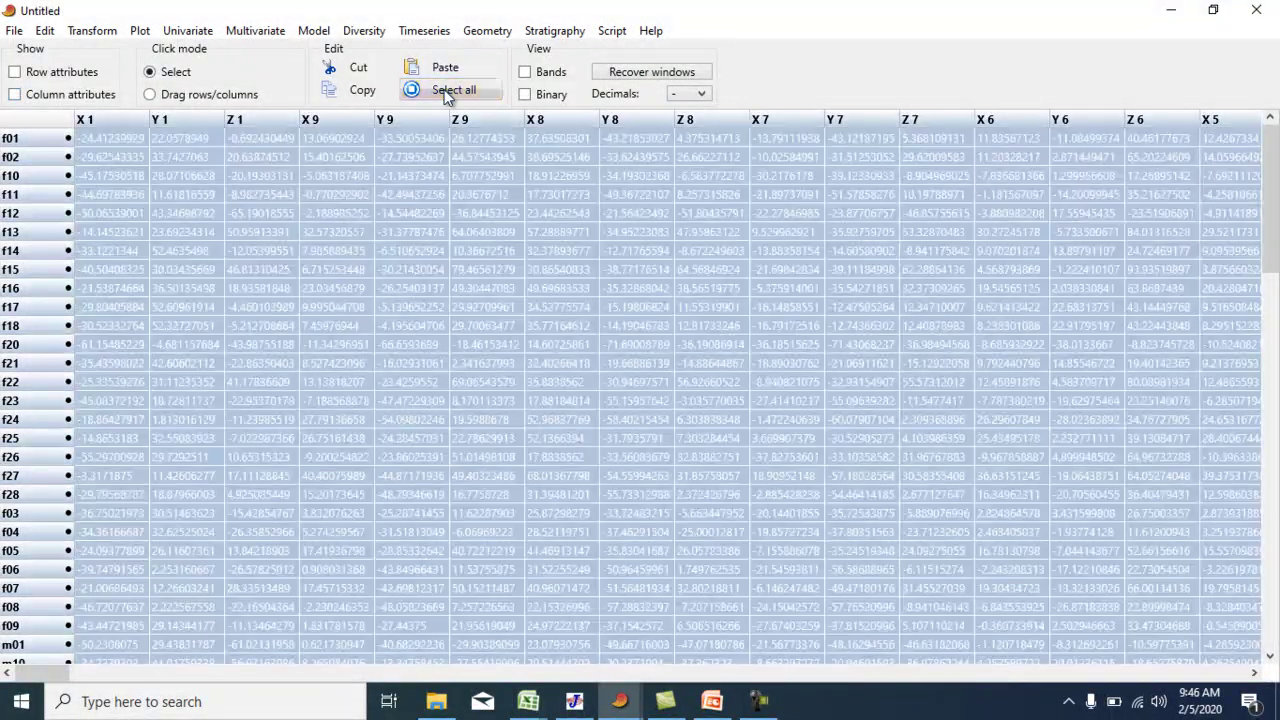
left_click(257, 34)
mouse_move(267, 62)
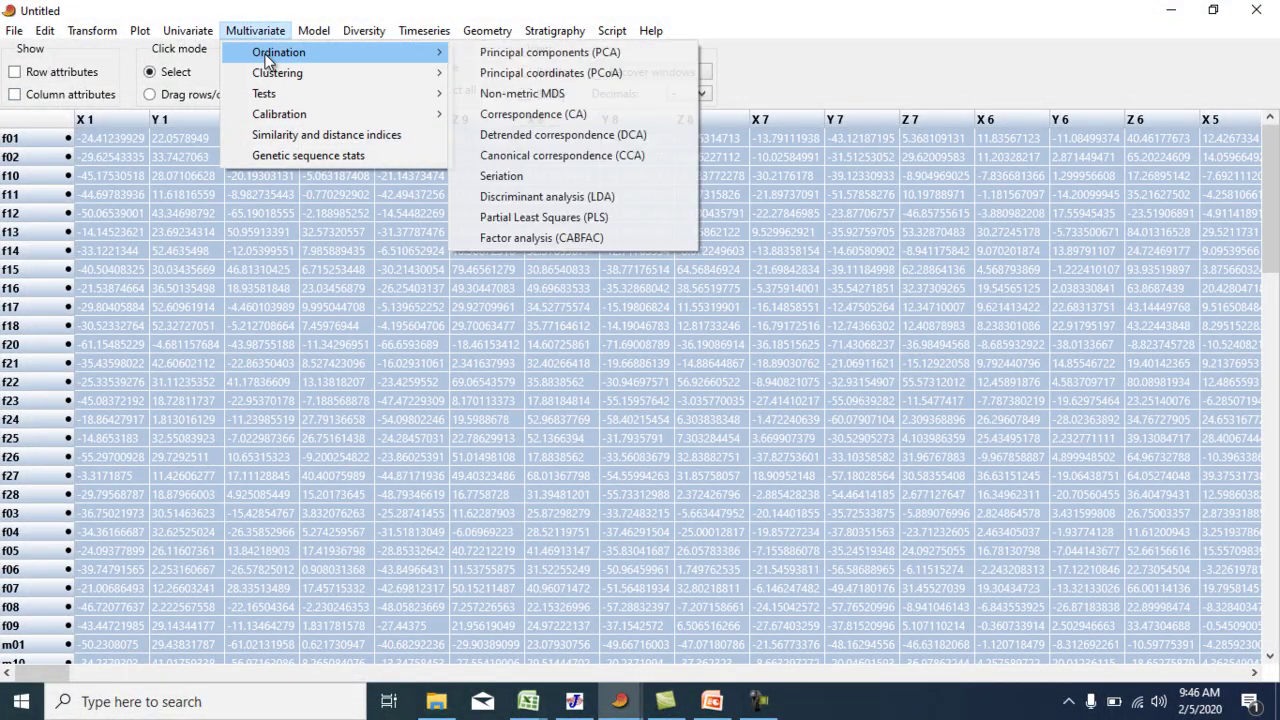
left_click(531, 52)
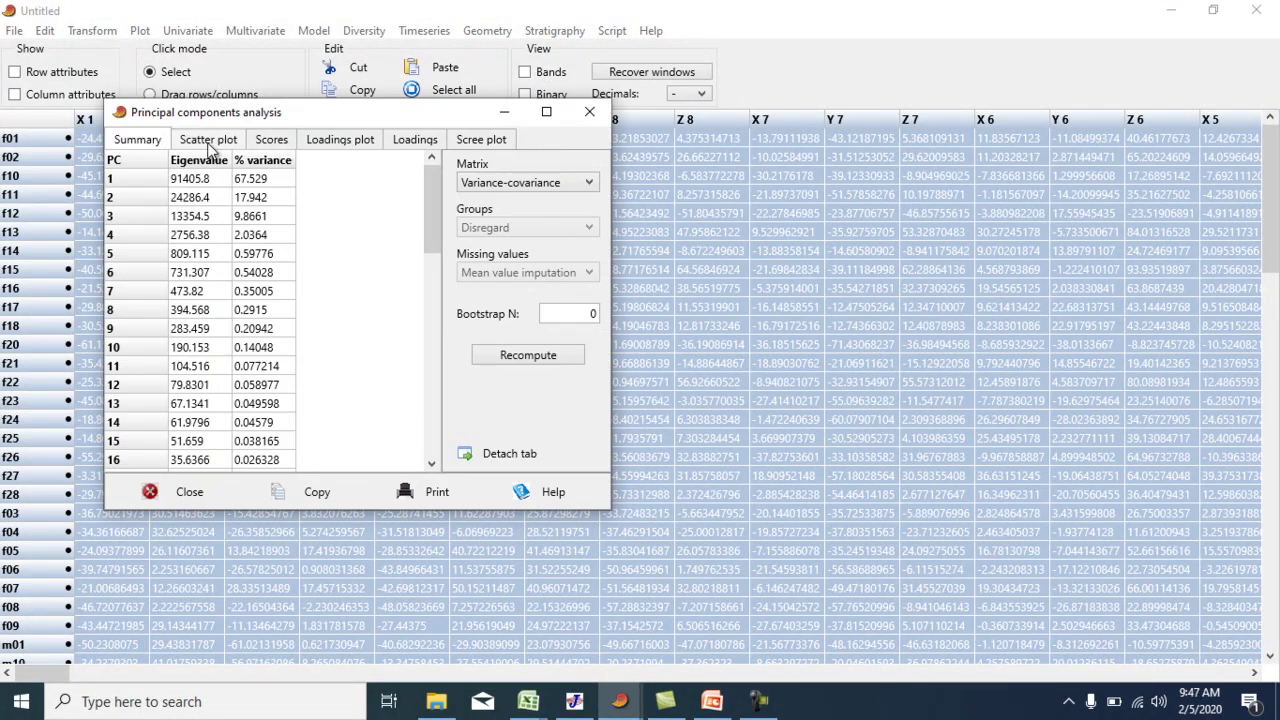
- Show the PCA scores, check them from PC 1 across to PC 53, and copy the scores table
left_click(272, 148)
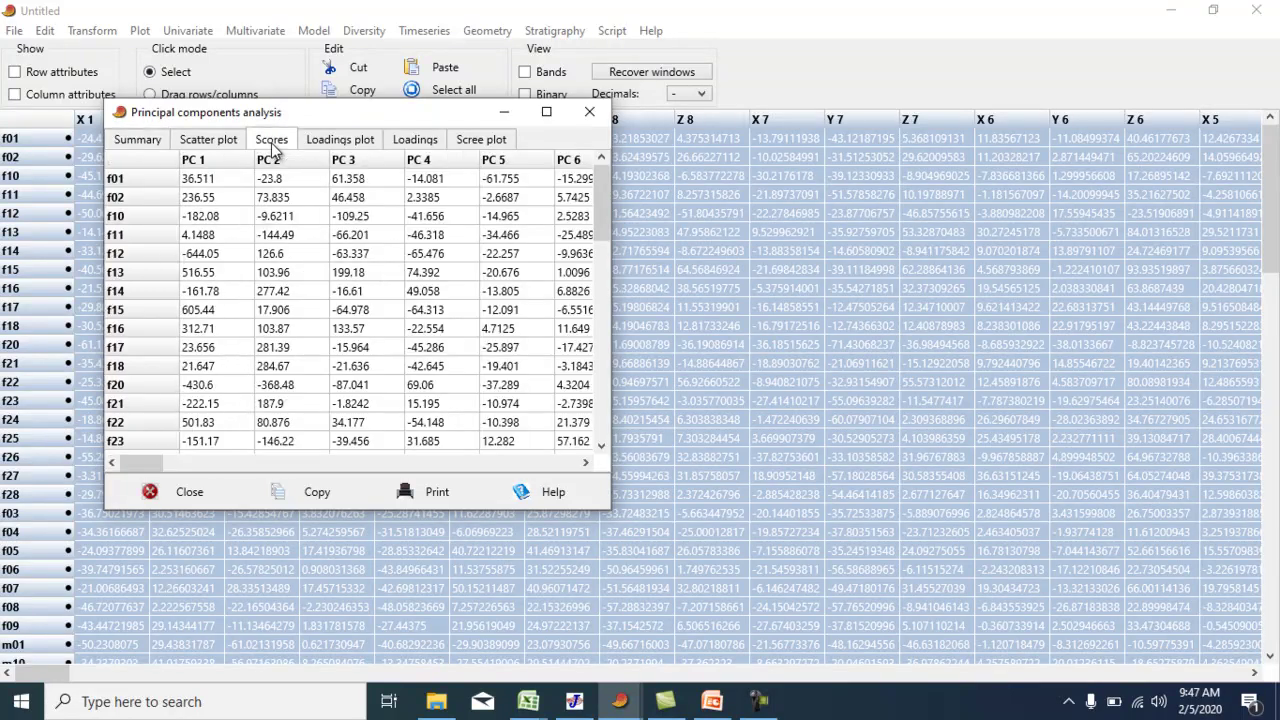
left_click_drag(150, 463, 580, 468)
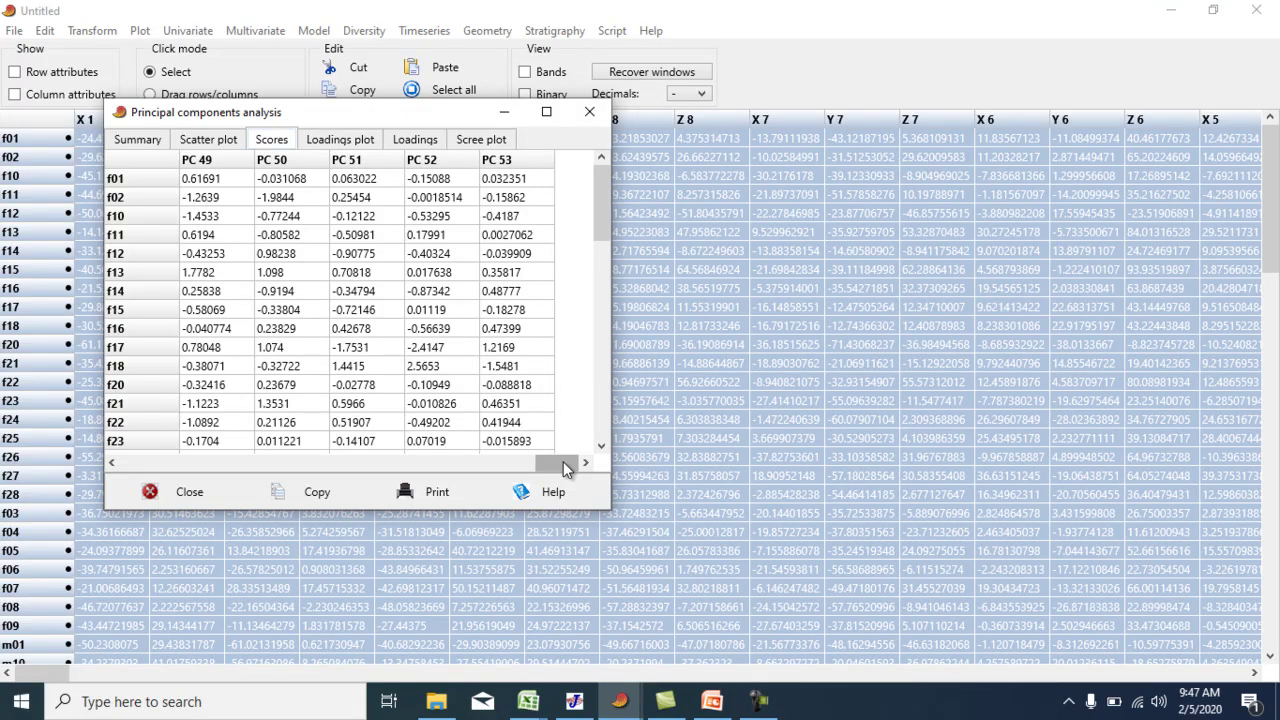
left_click_drag(545, 465, 115, 480)
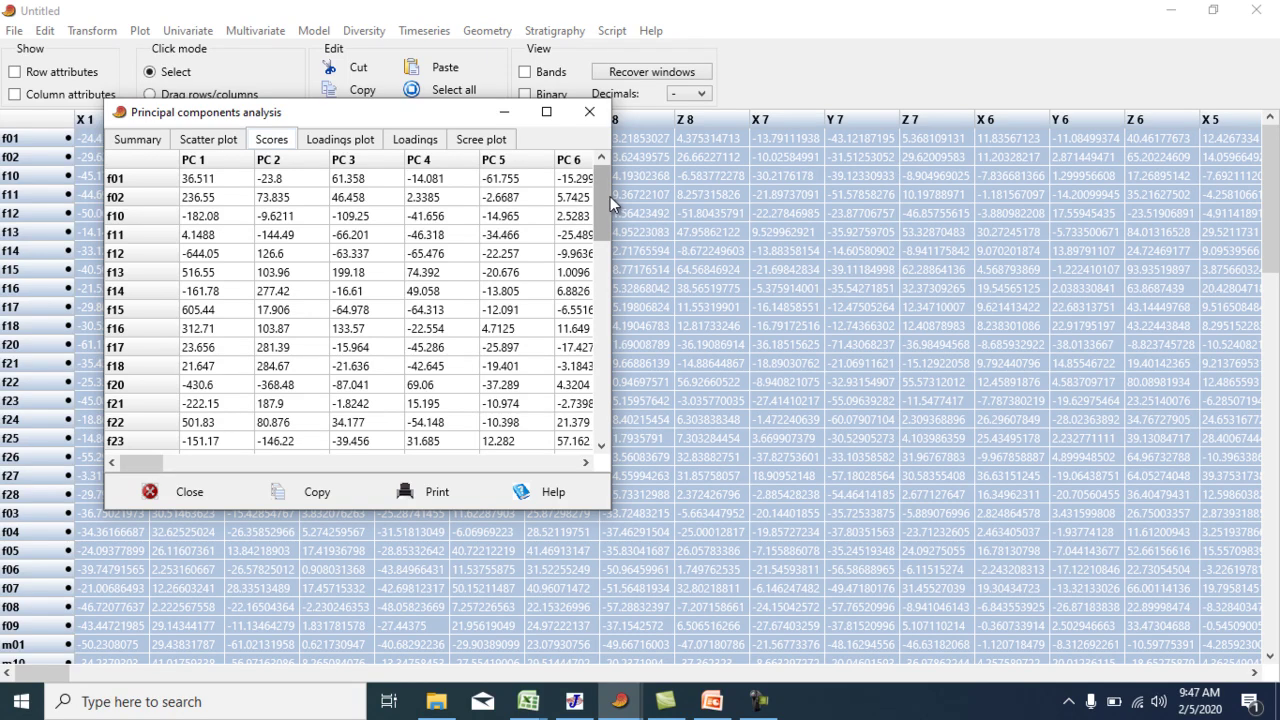
mouse_move(607, 196)
left_mouse_down()
mouse_move(606, 395)
mouse_move(601, 172)
left_mouse_up()
left_click(319, 492)
- Switch to the landmark-data workbook in Excel and rename Sheet2 as PCs
mouse_move(538, 692)
left_click(734, 656)
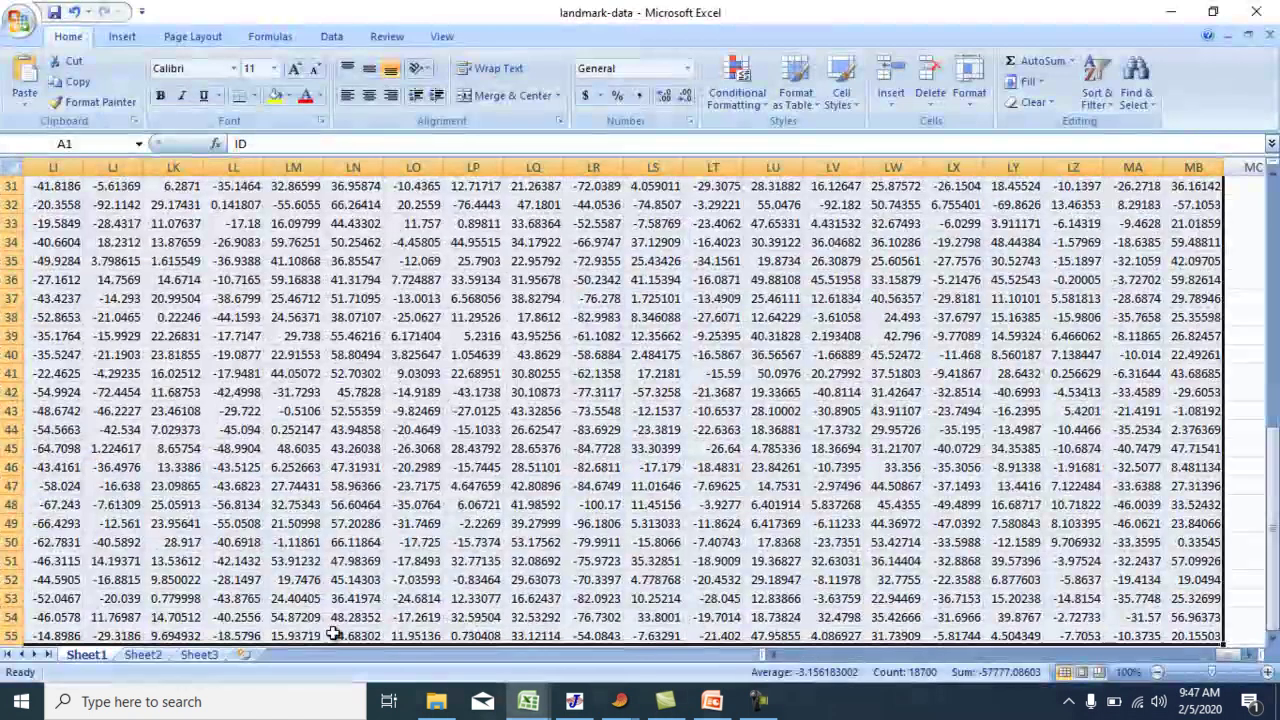
left_click(148, 655)
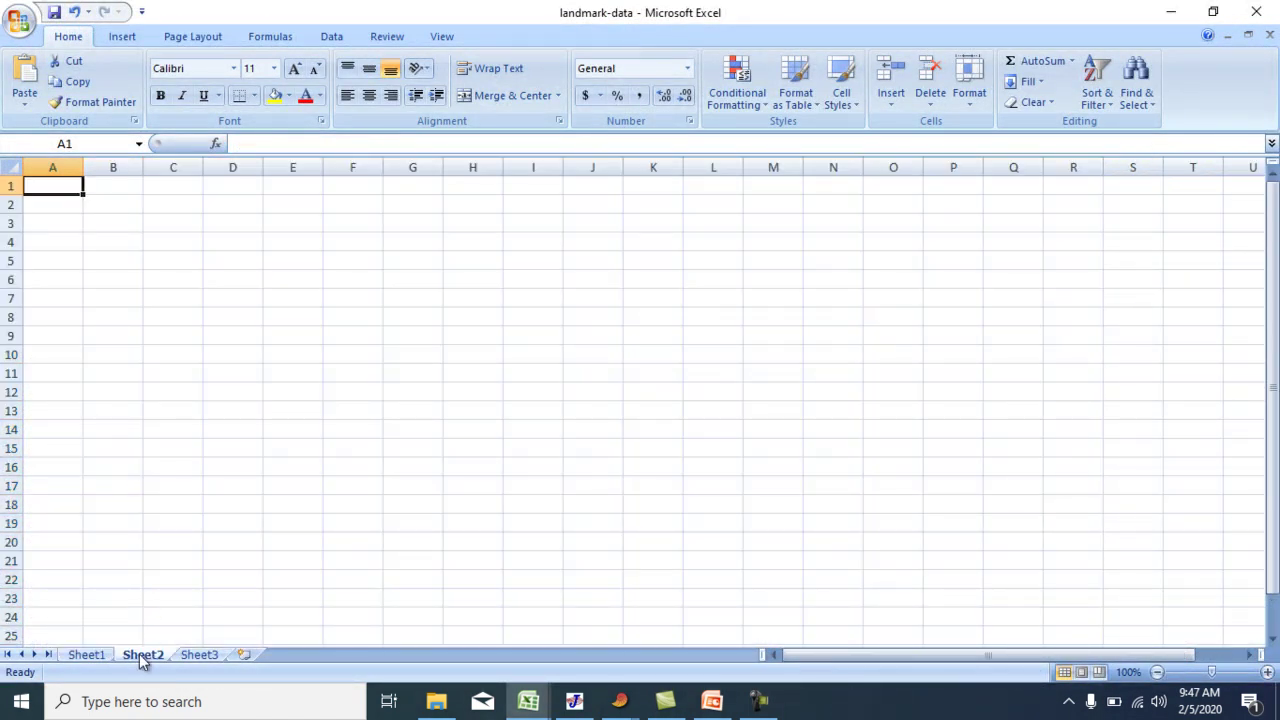
double_click(139, 654)
key("BackSpace")
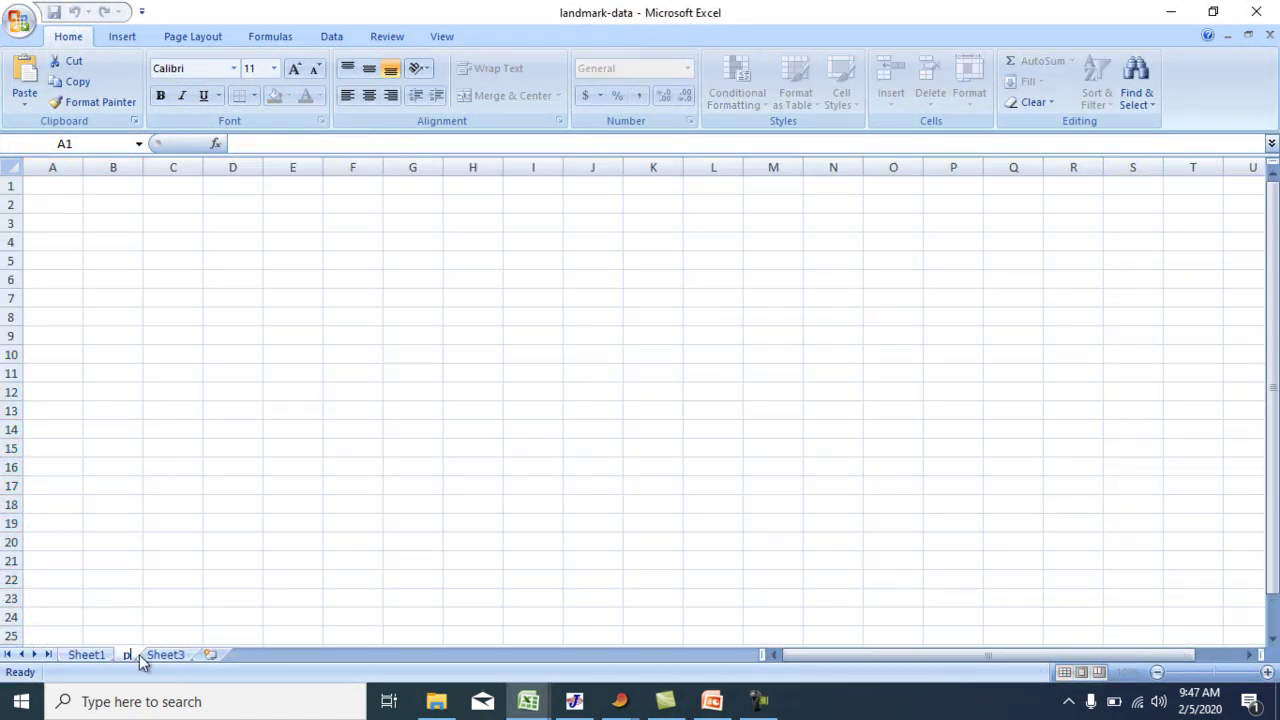
type("PCs")
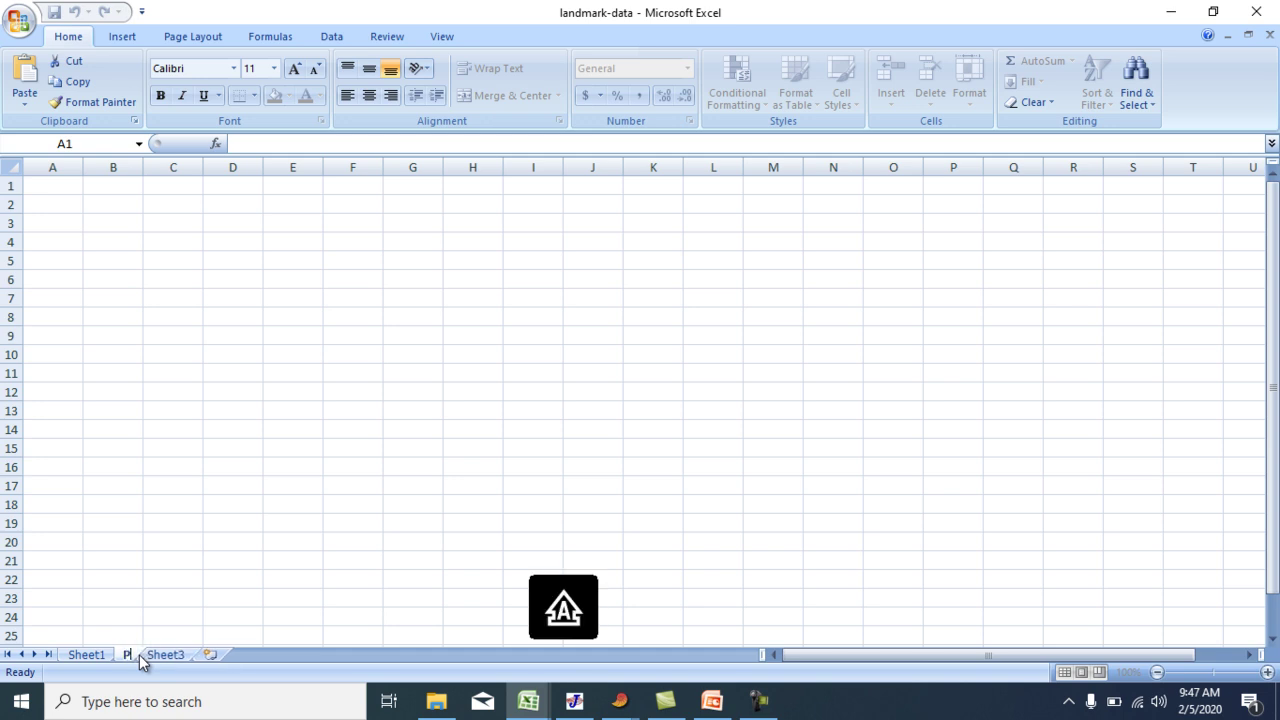
key("Return")
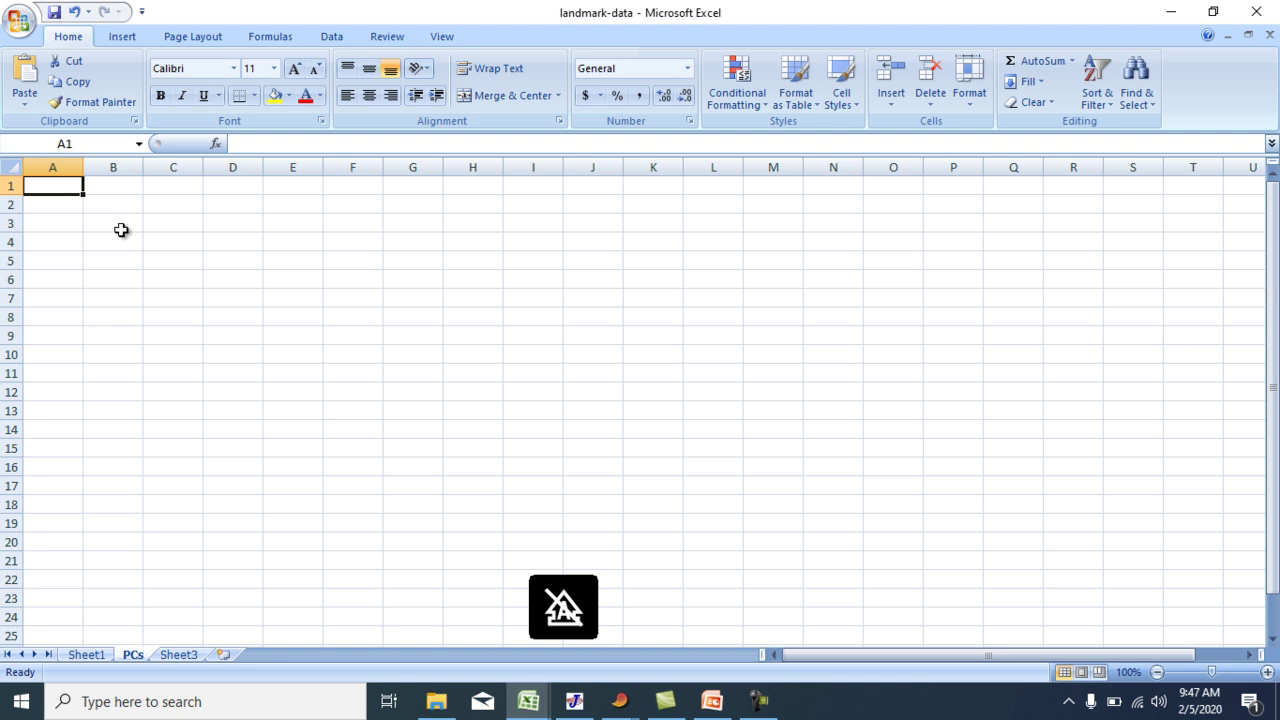
- Paste the copied PC scores into the PCs sheet from A1 and enter ID as the header in A1
key("ctrl+v")
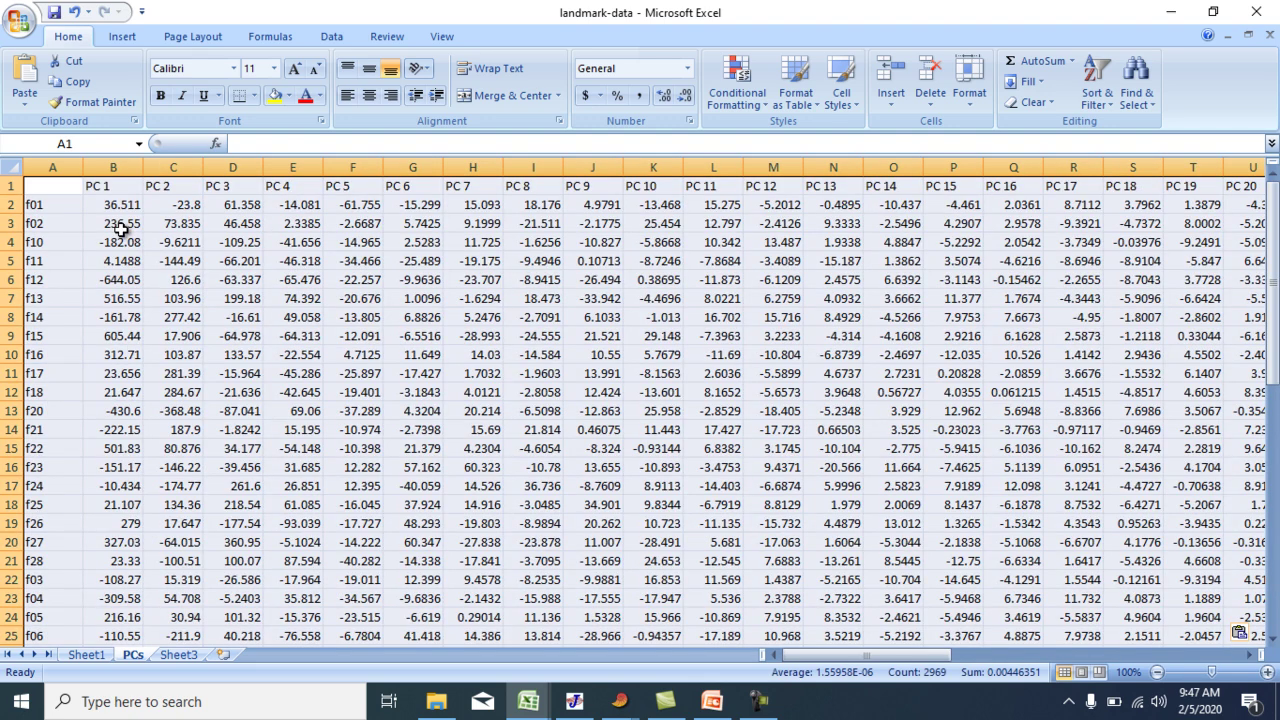
left_click(300, 300)
left_click(44, 184)
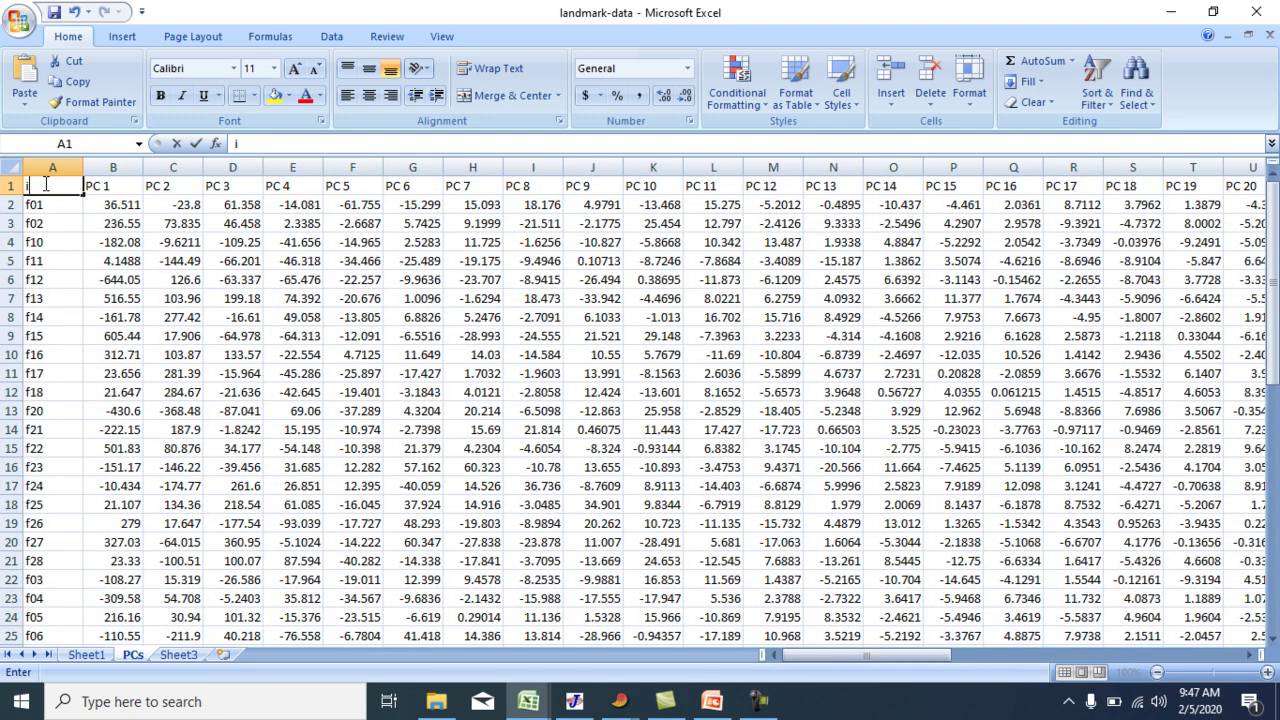
type("id")
key("BackSpace")
key("BackSpace")
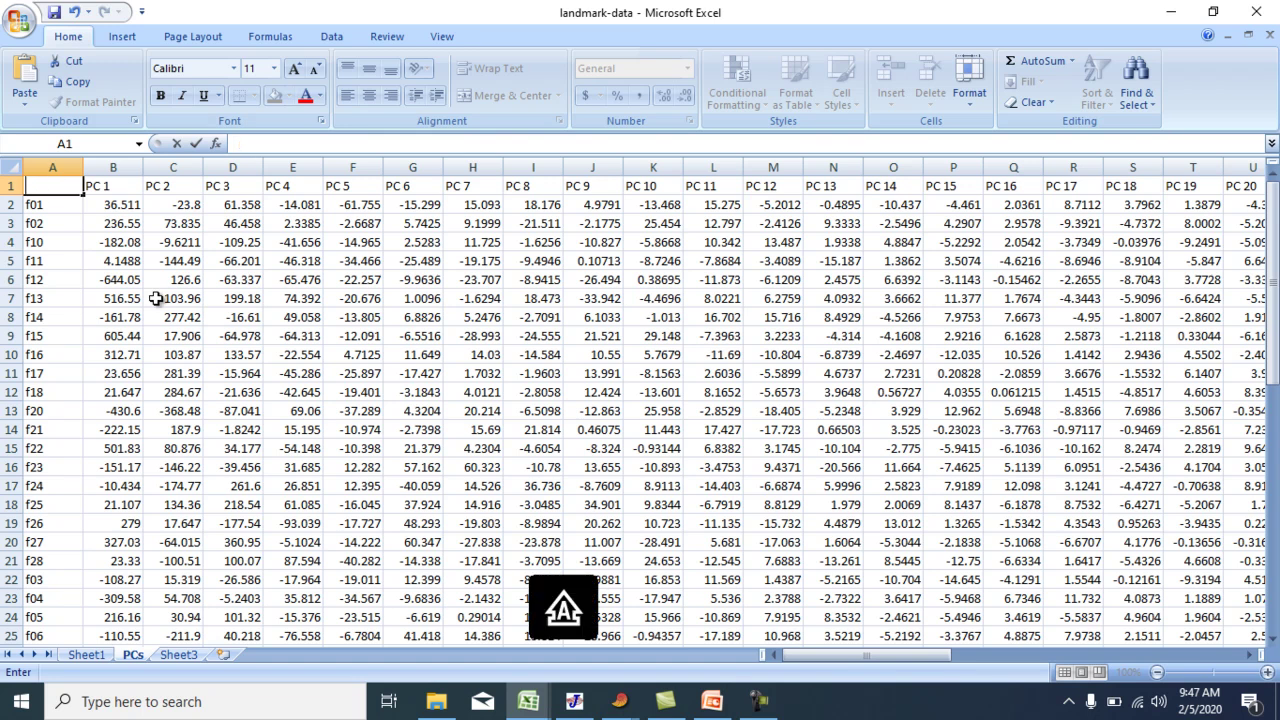
left_click(285, 392)
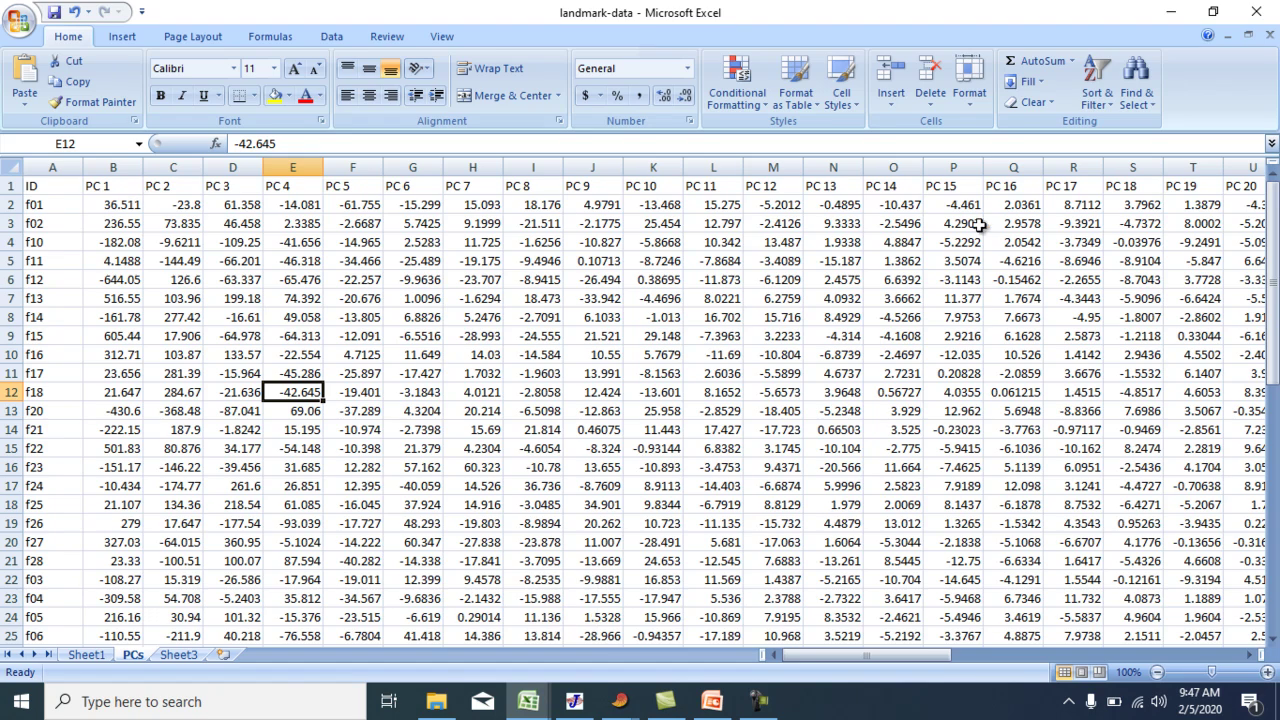
- Examine the pasted PC scores down the specimen rows and across the PC columns
scroll(160, 295, "down", 4)
scroll(158, 302, "up", 4)
scroll(147, 292, "down", 1)
scroll(149, 289, "up", 1)
scroll(309, 372, "down", 11)
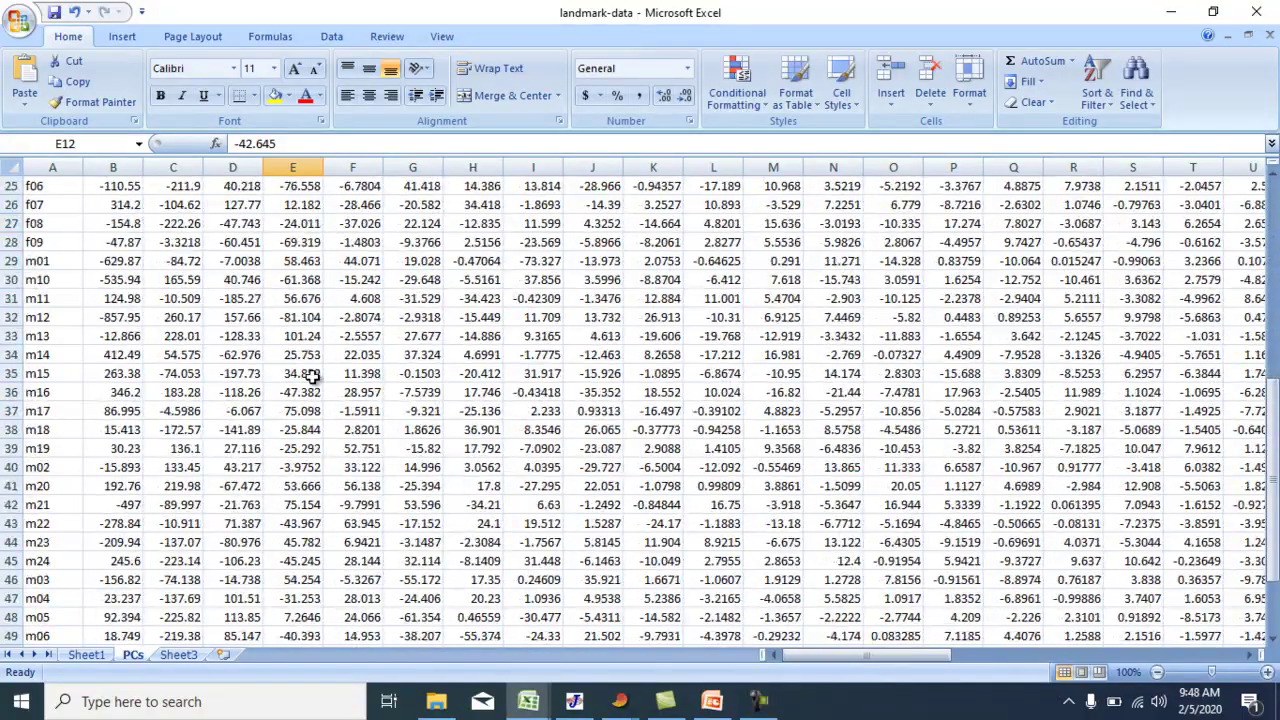
scroll(312, 375, "up", 11)
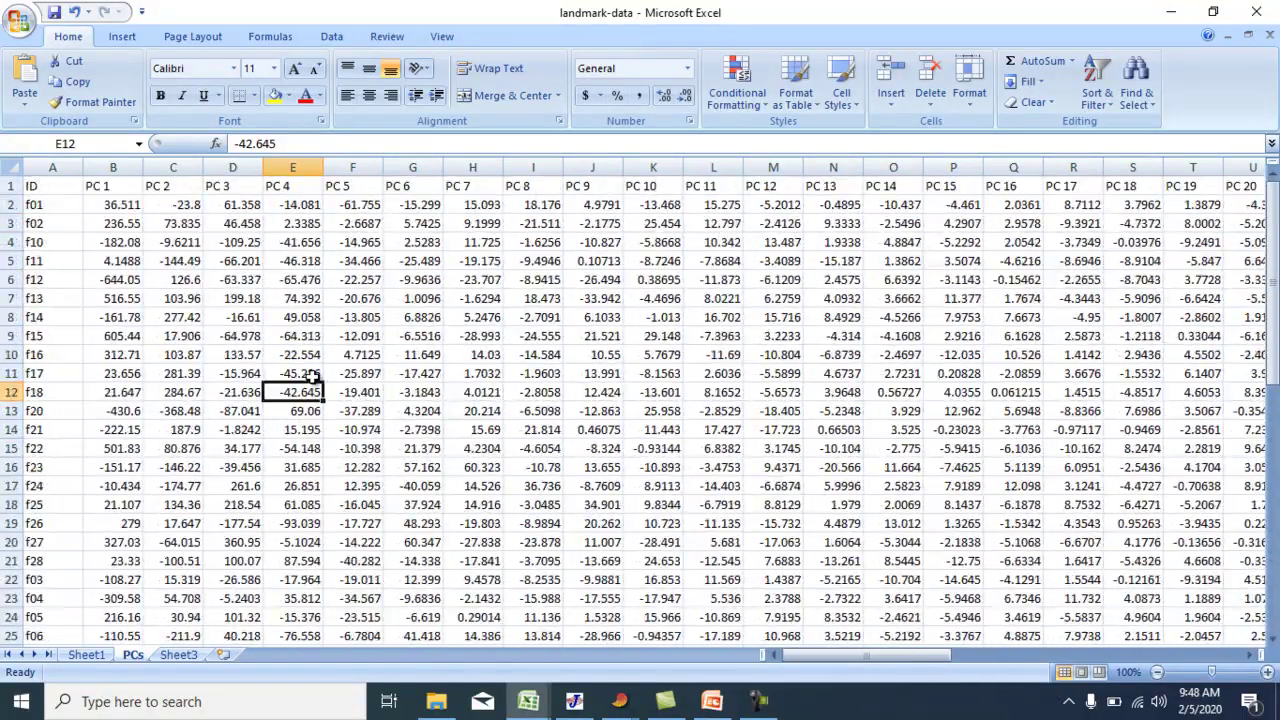
left_click(331, 314)
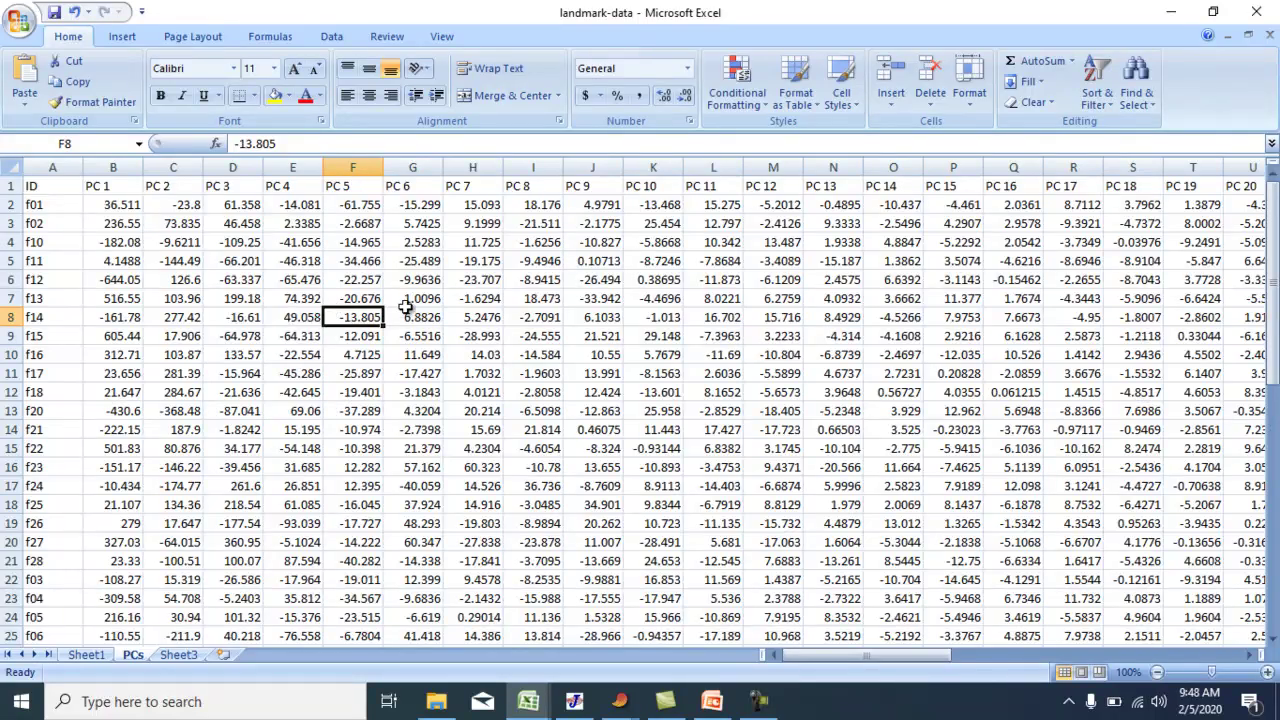
left_click_drag(841, 659, 810, 656)
- Save the landmark-data workbook and switch back to the principal components analysis window in PAST
left_click(54, 12)
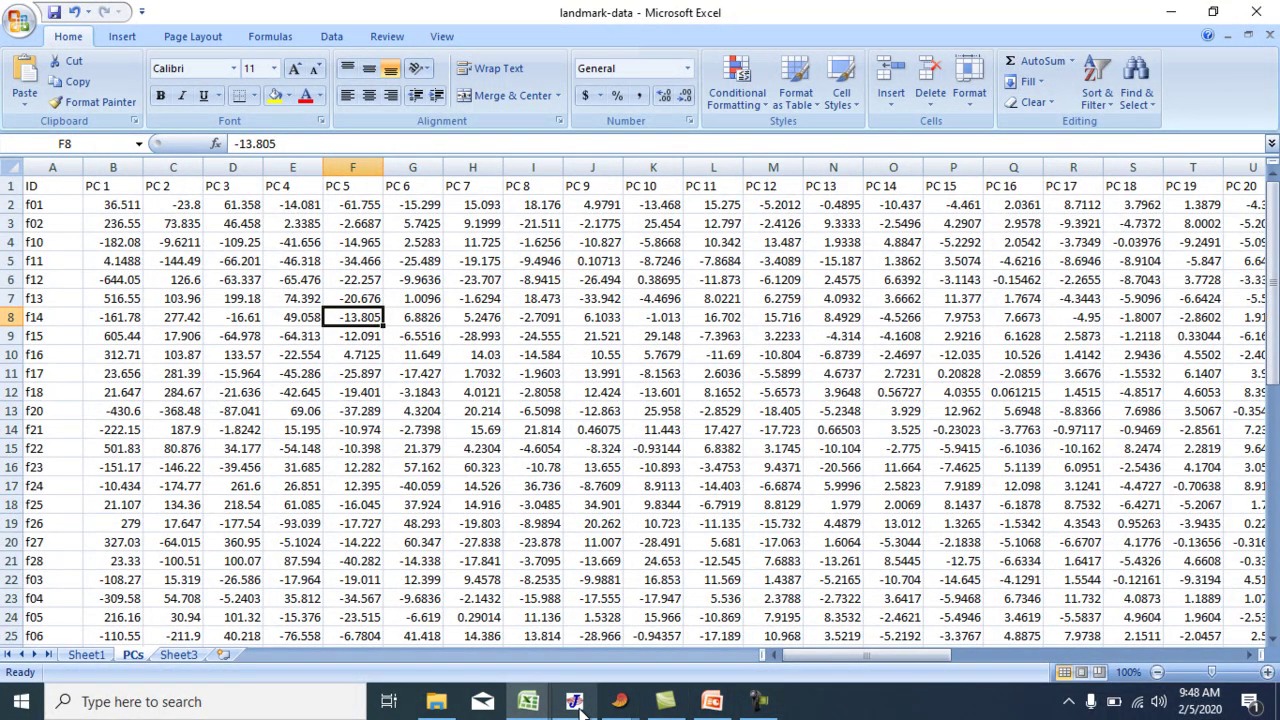
left_click(616, 703)
left_click(655, 668)
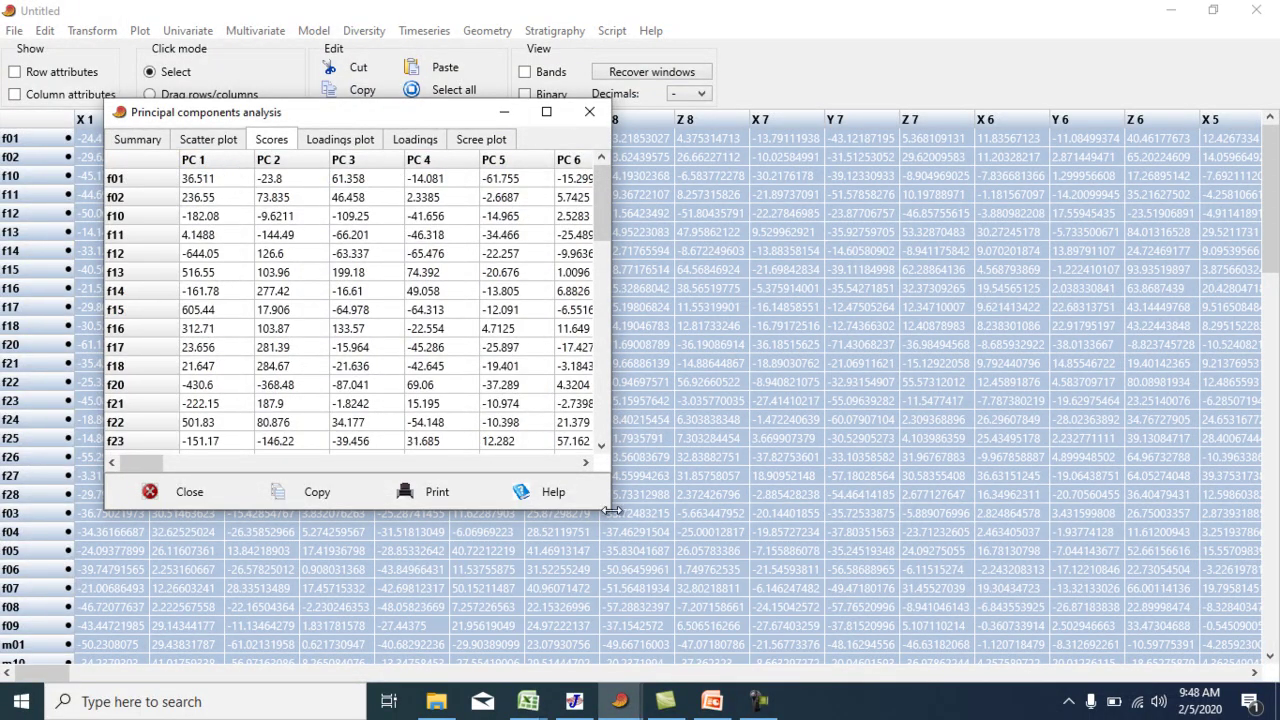
- Enlarge the PCA window, review the summary of eigenvalues and % variance for all components, and copy that table
left_click_drag(606, 510, 815, 638)
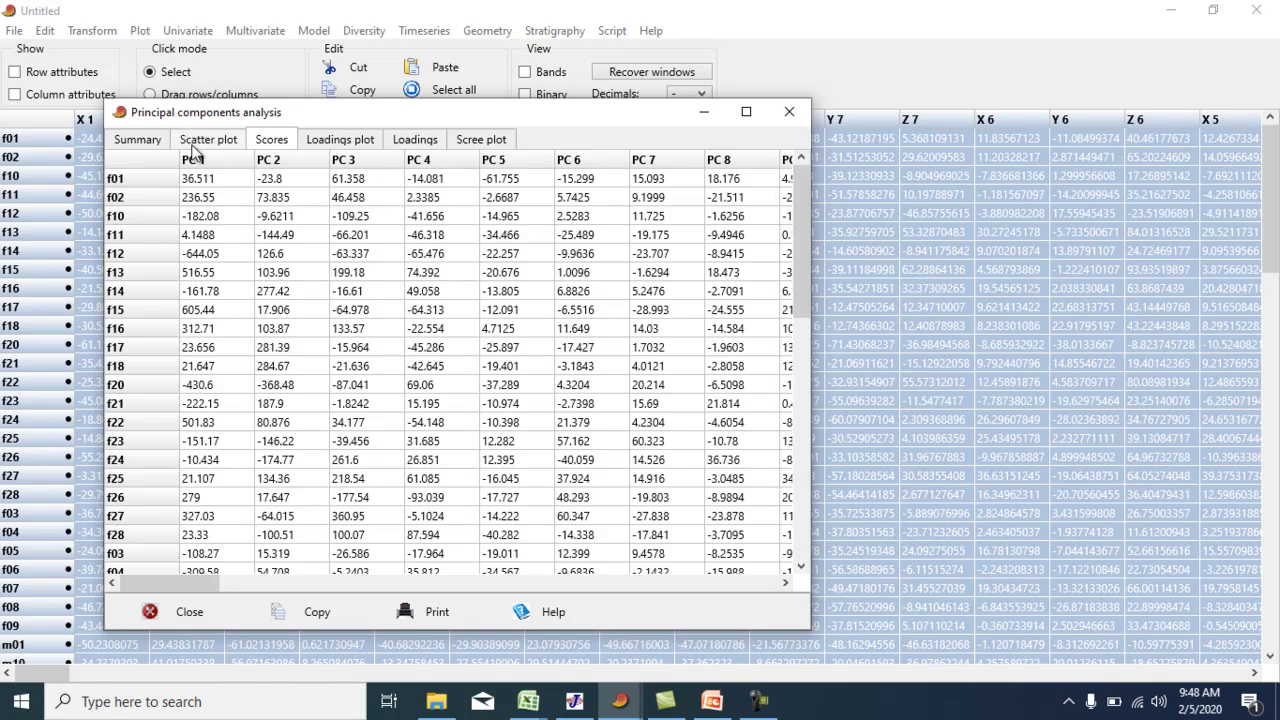
left_click(137, 140)
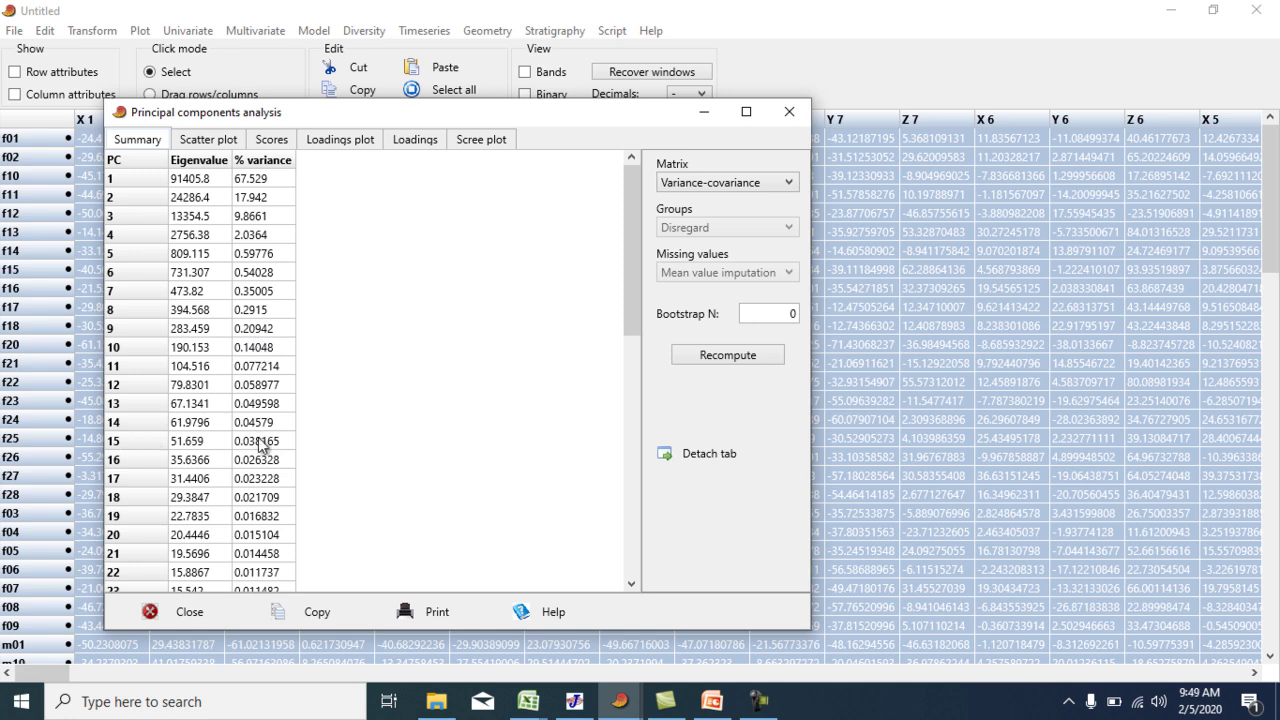
left_click_drag(632, 290, 641, 552)
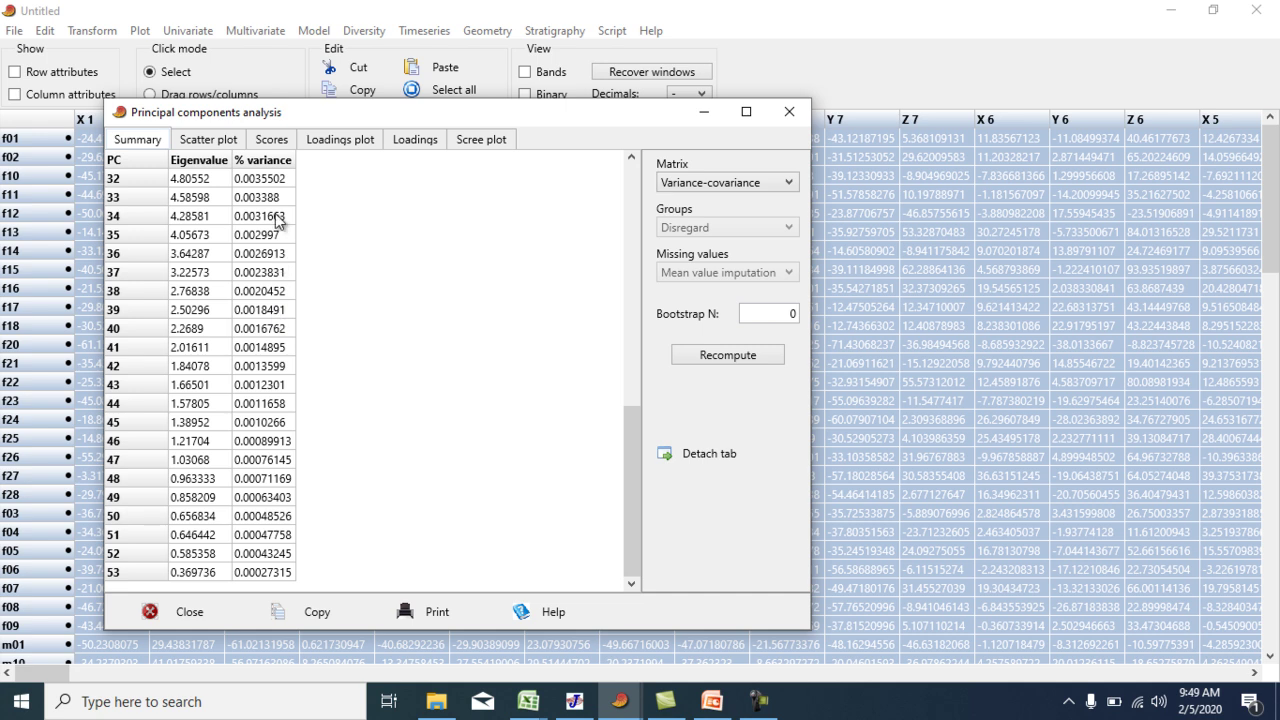
left_click_drag(635, 499, 639, 212)
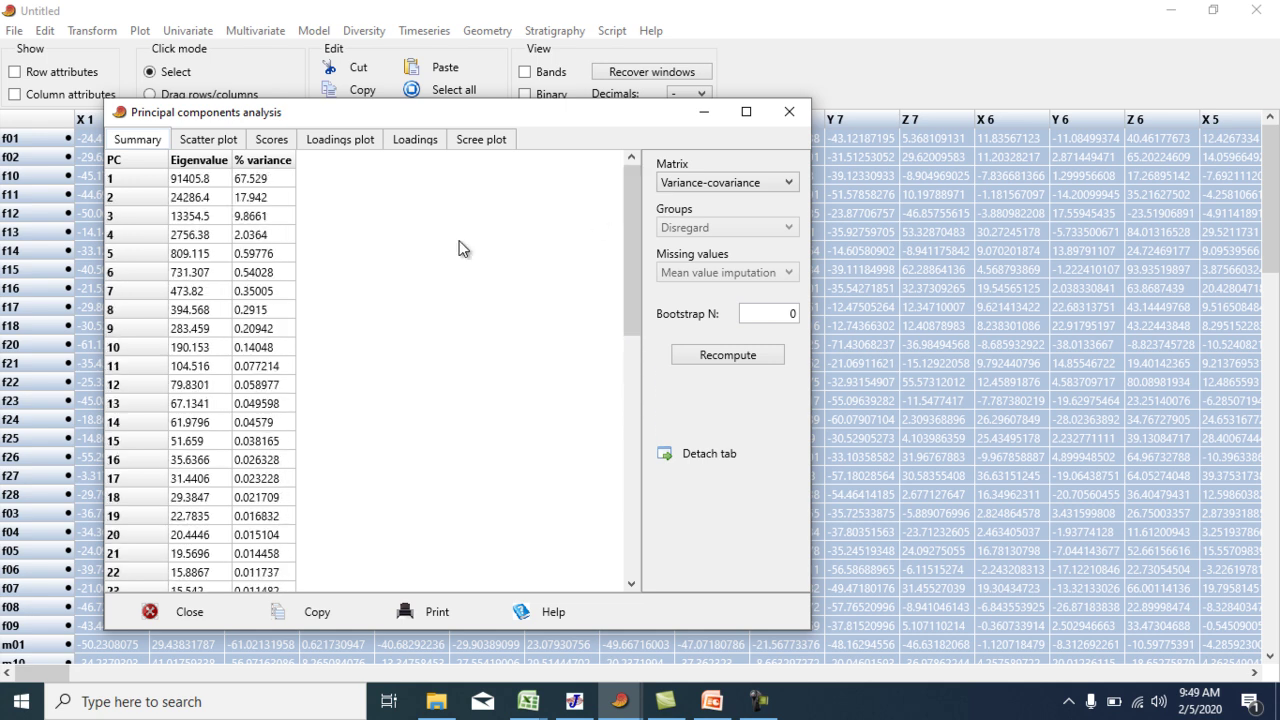
left_click(321, 617)
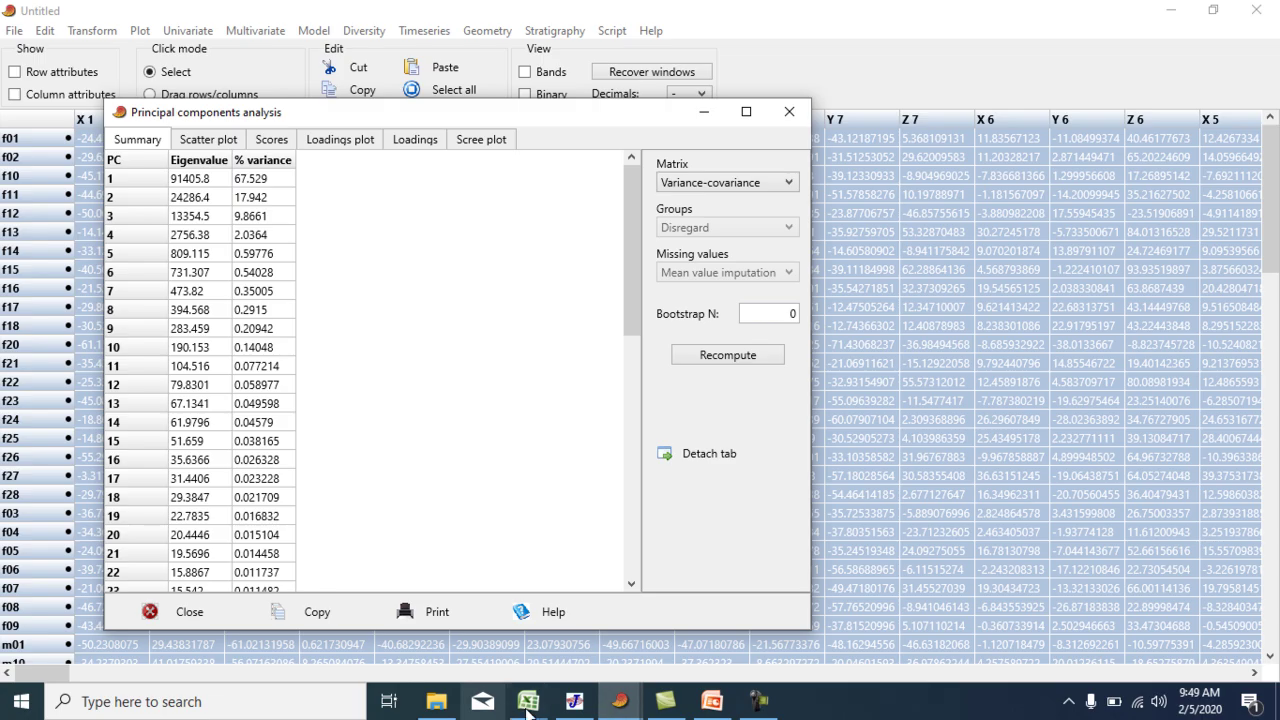
- Return to the landmark-data workbook in Excel and paste the eigenvalue and % variance table into Sheet3 at A1
mouse_move(528, 701)
left_click(729, 617)
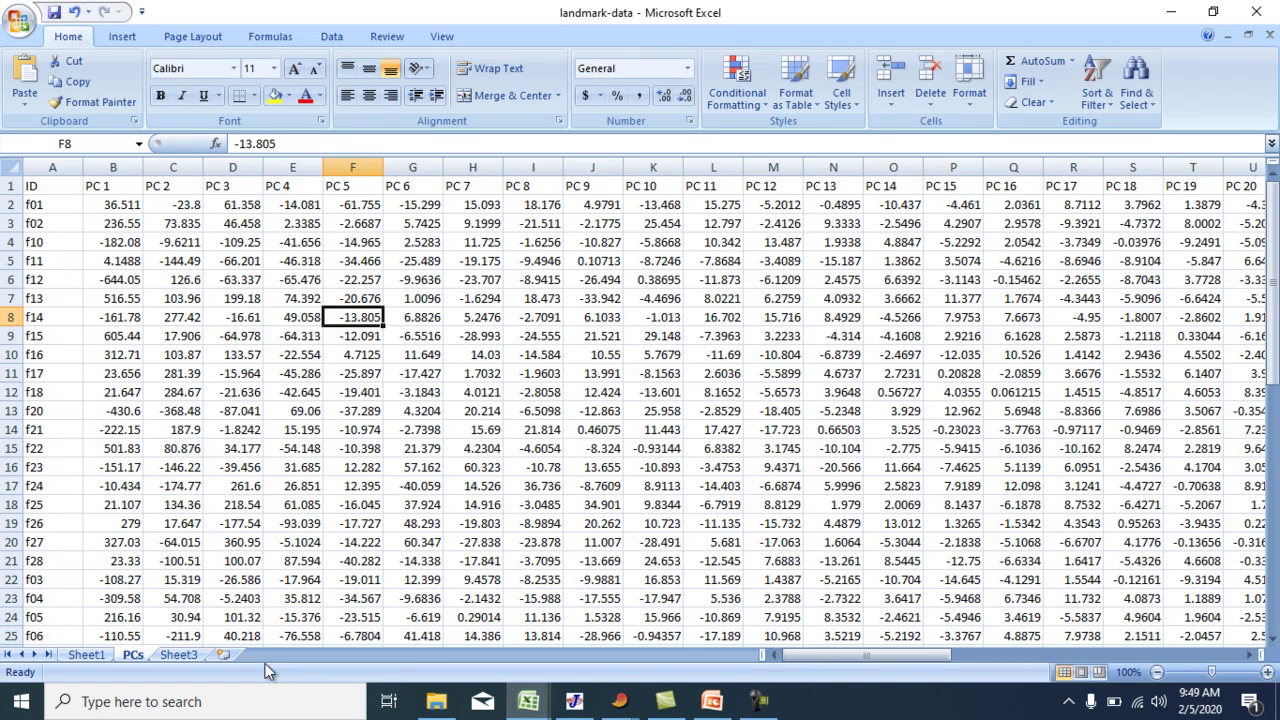
left_click(178, 654)
key("ctrl+v")
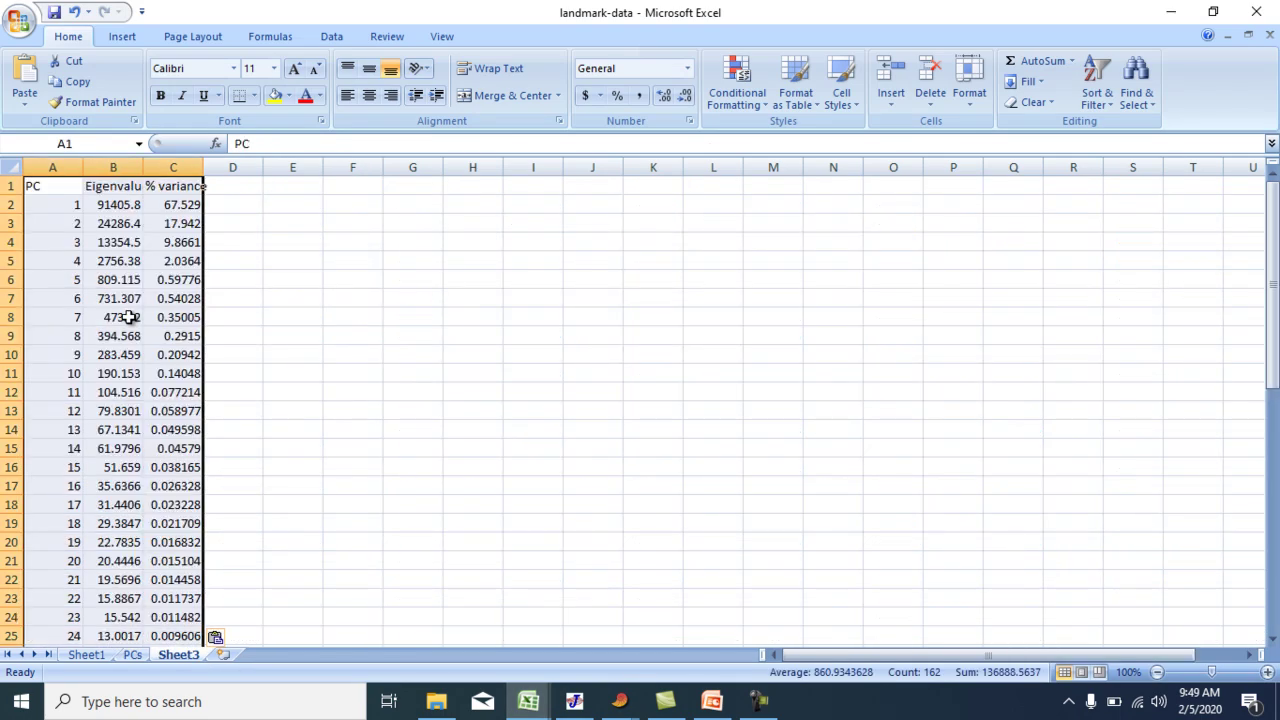
- Rename Sheet3 as var and deselect the pasted table
double_click(174, 654)
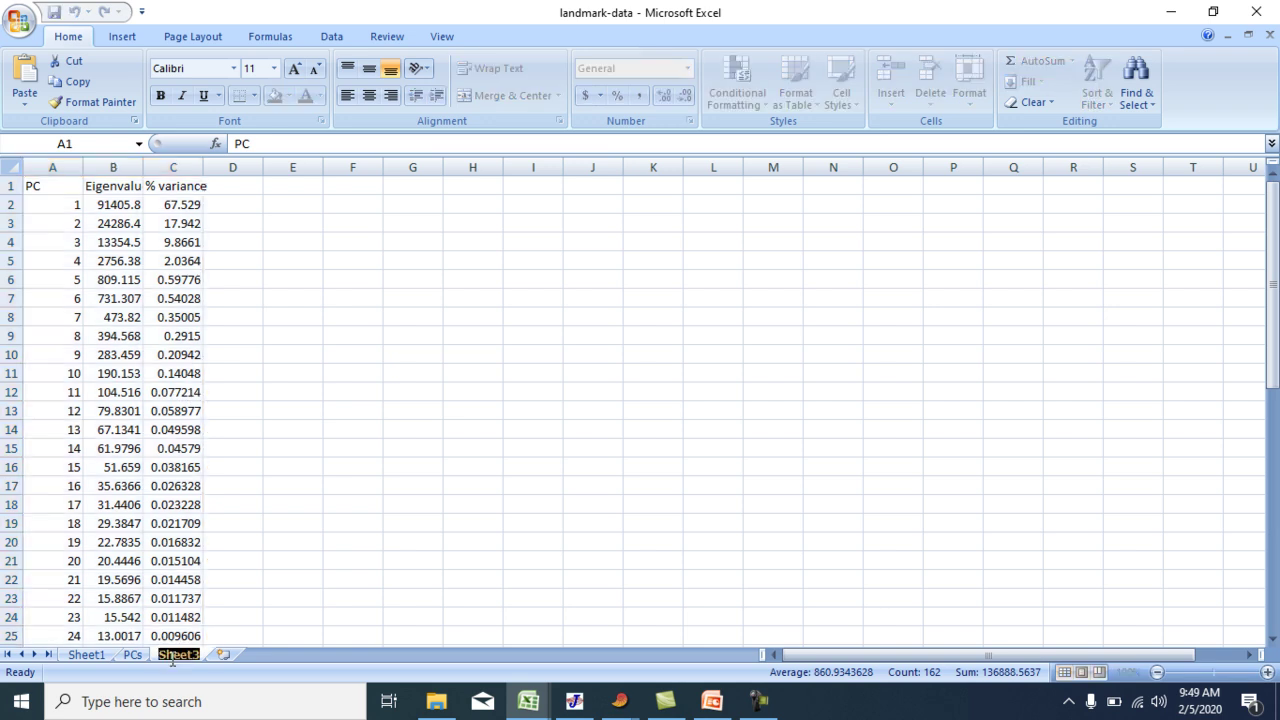
type("var")
key("Return")
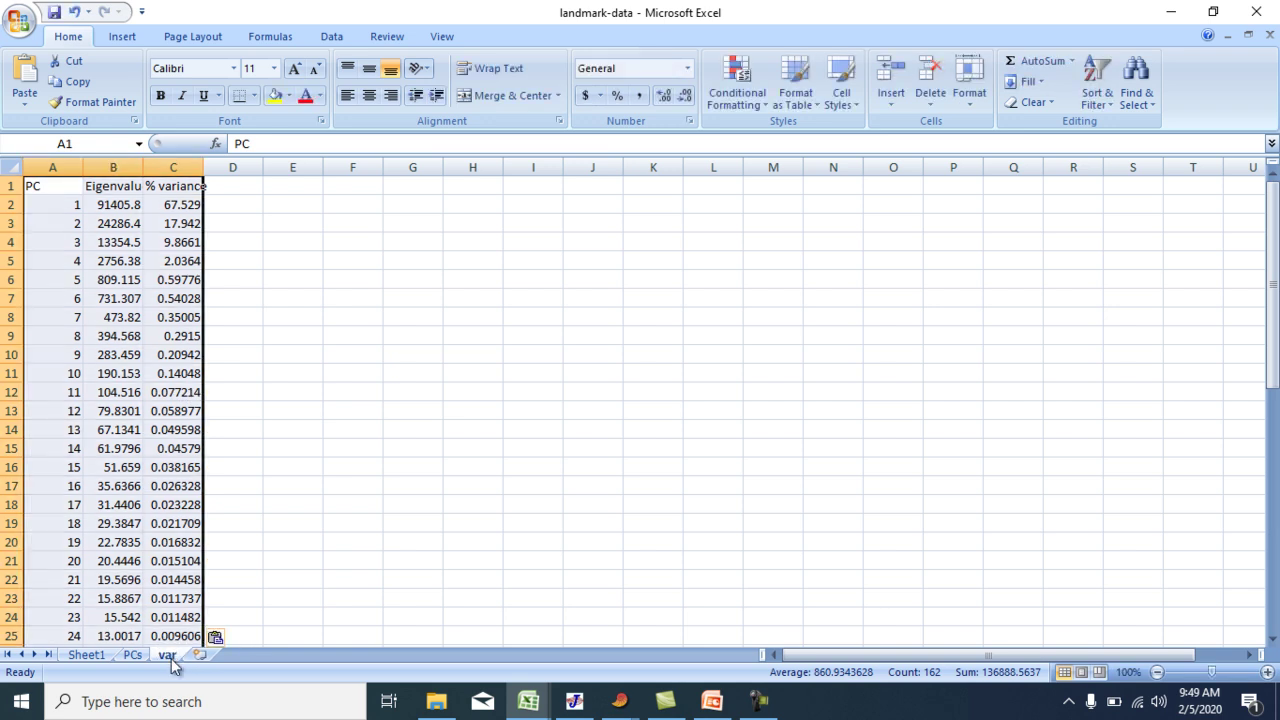
left_click(497, 395)
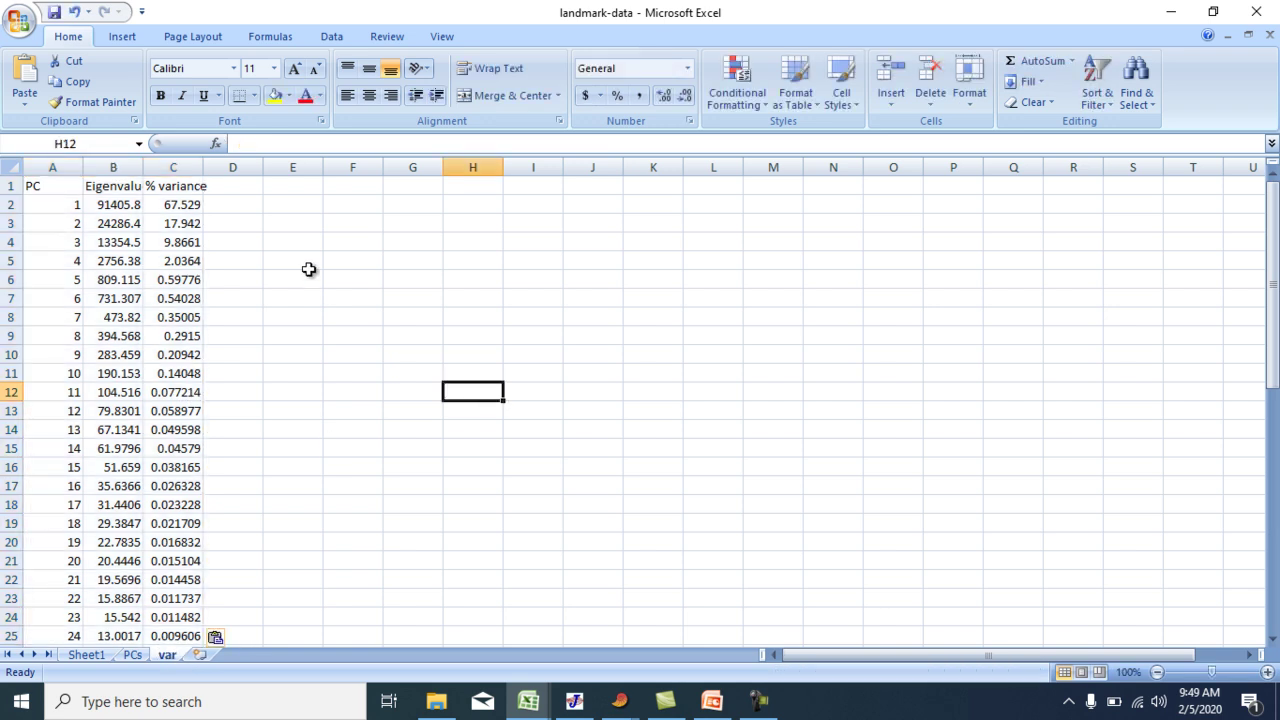
- Copy the % variance values of PCs 1 to 14, cells C2 to C15, on the var sheet
left_click(187, 205)
left_click_drag(187, 207, 190, 447)
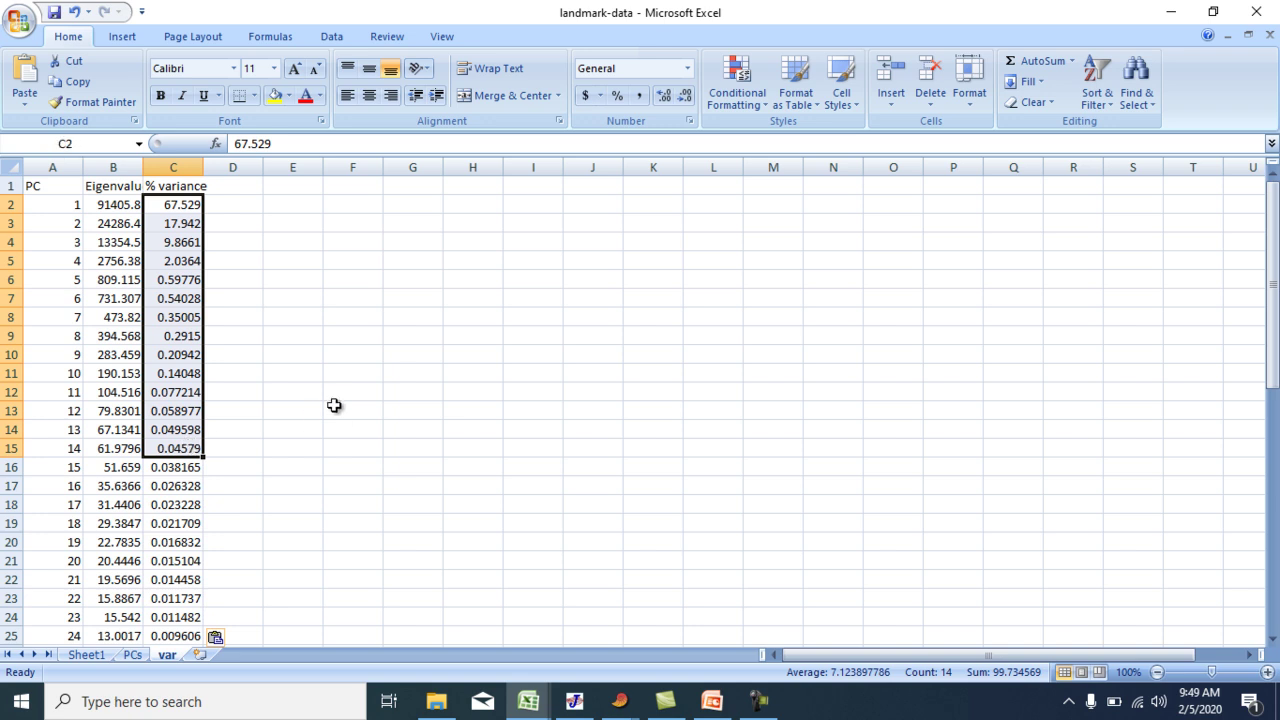
key("ctrl+c")
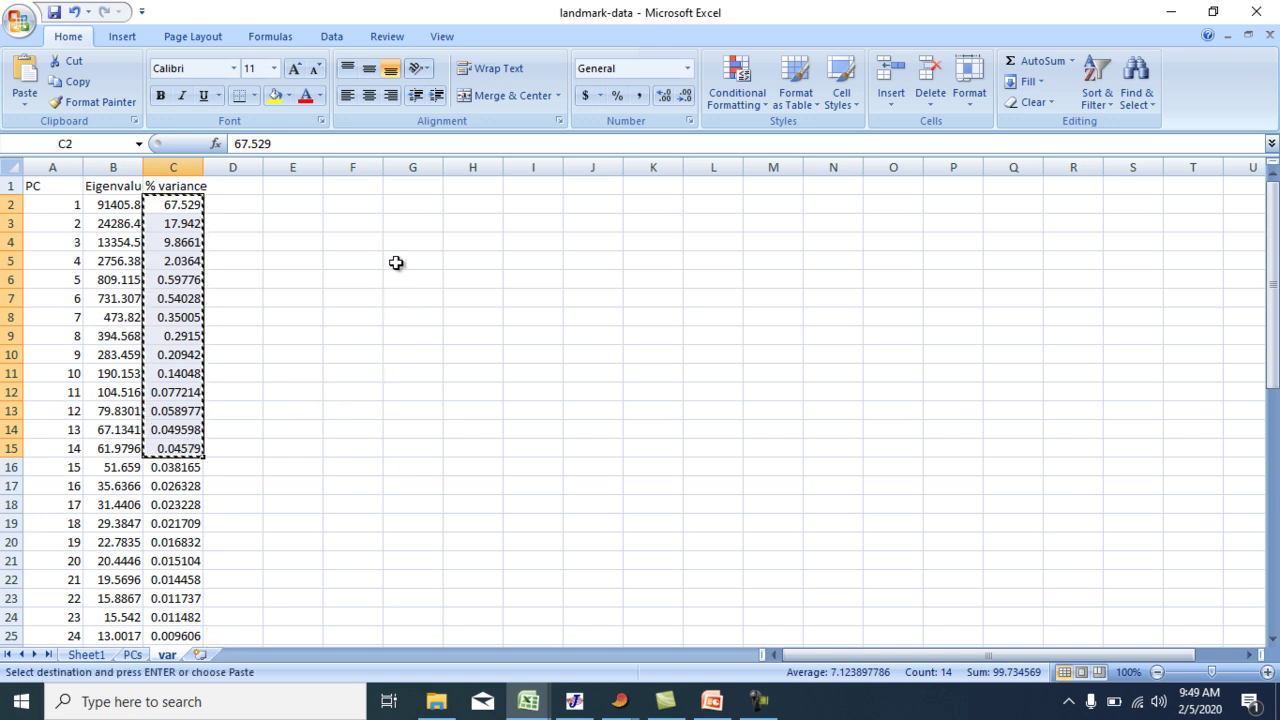
- Paste the copied % variance values at G2, total them beneath the list, and undo that total
left_click(403, 204)
key("Return")
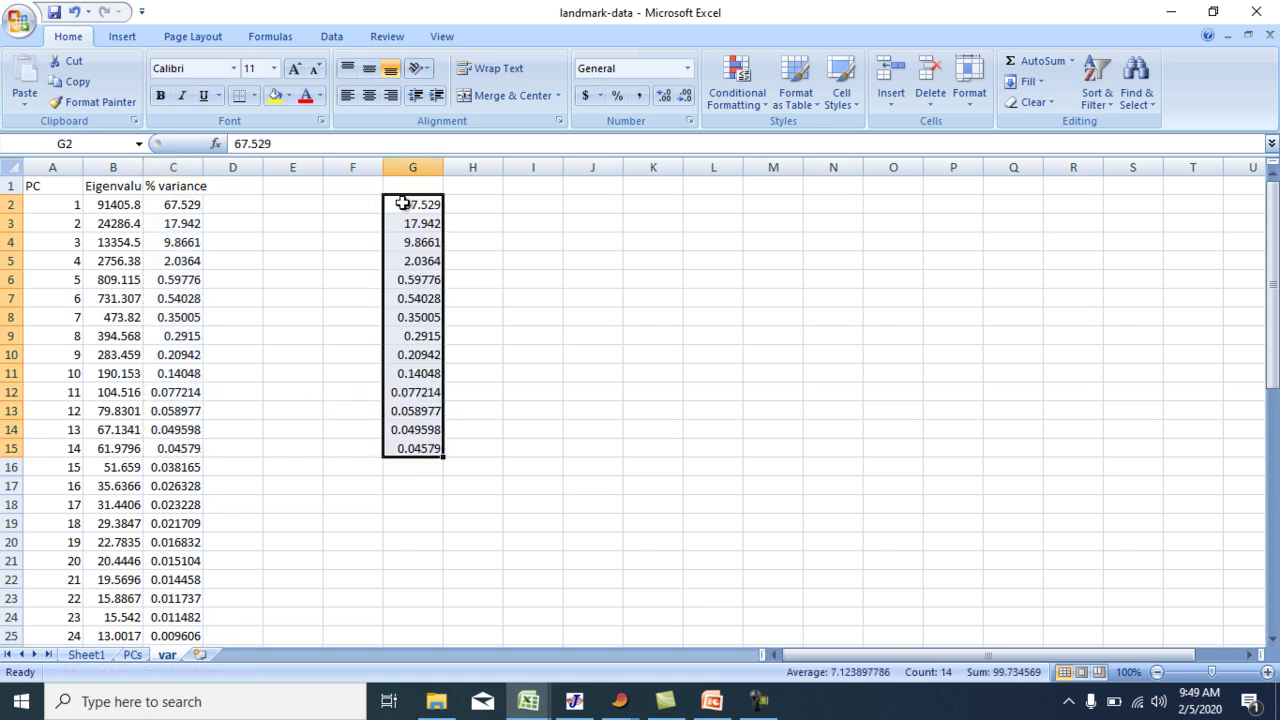
left_click(1045, 62)
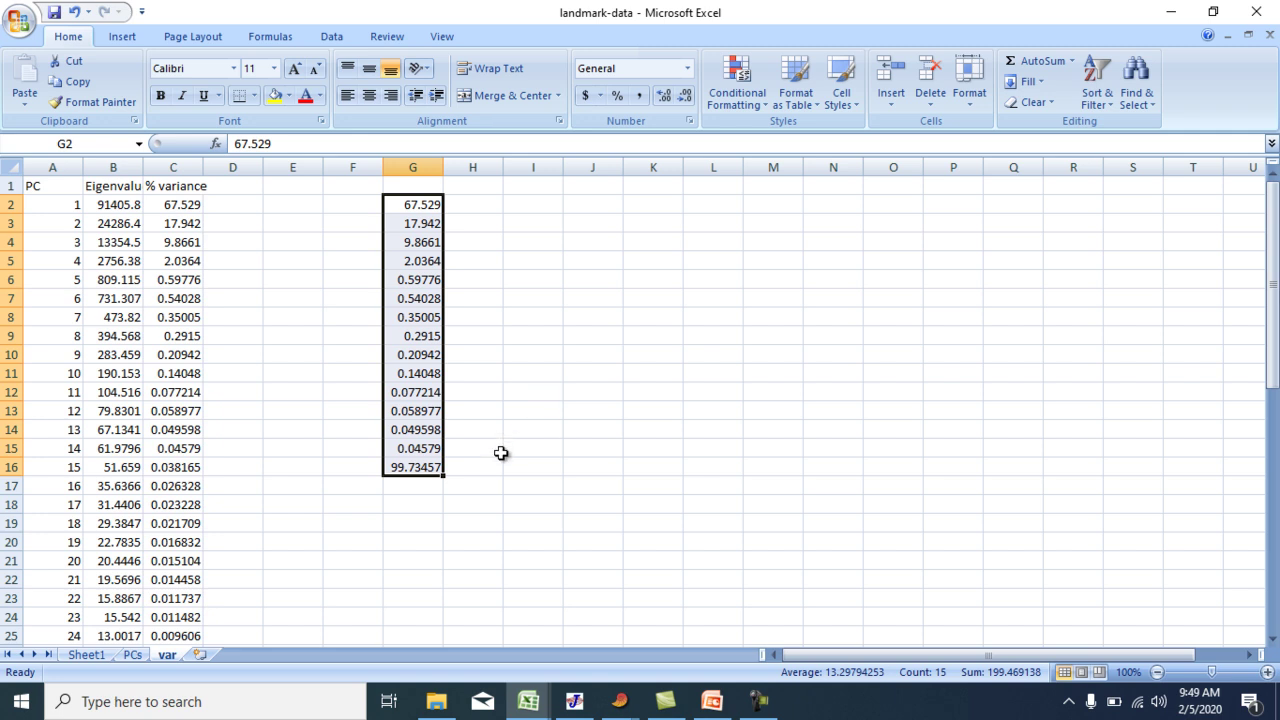
key("ctrl+z")
- Delete the pasted % variance values of PCs 11 to 14, cells G12 to G15
left_click(424, 451)
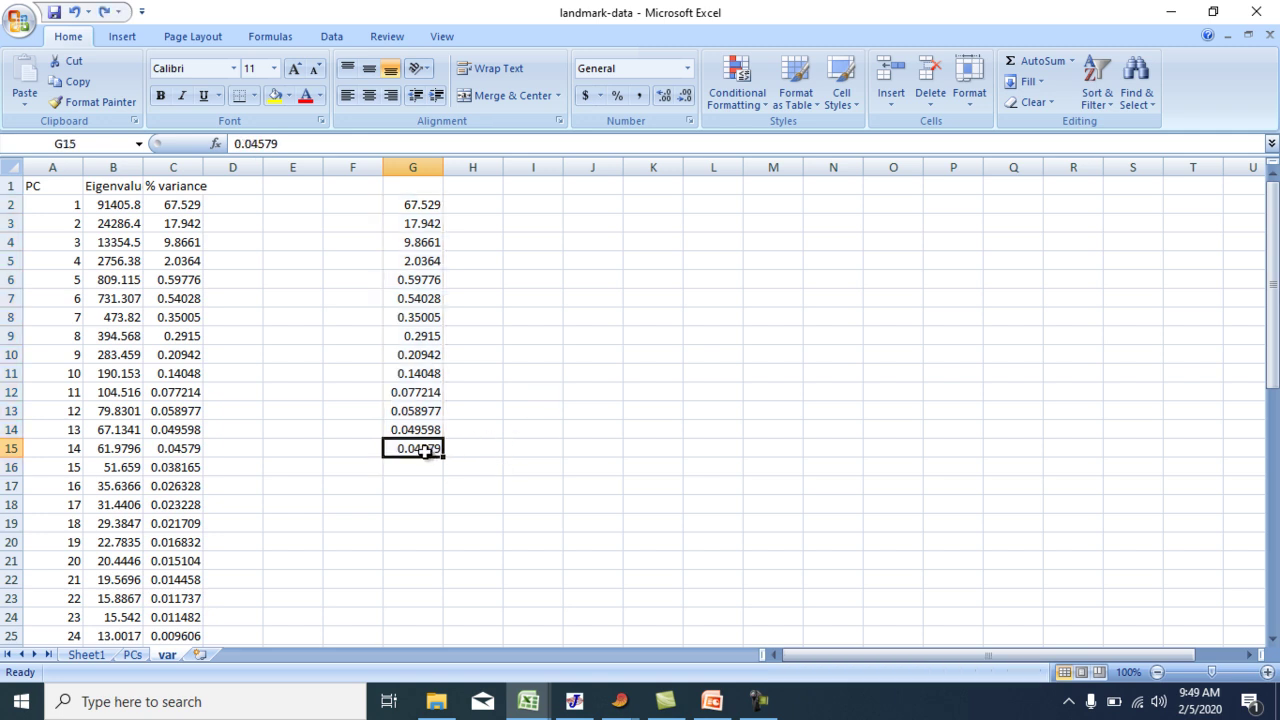
key("Delete")
left_click(415, 430)
key("Delete")
left_click(415, 412)
key("Delete")
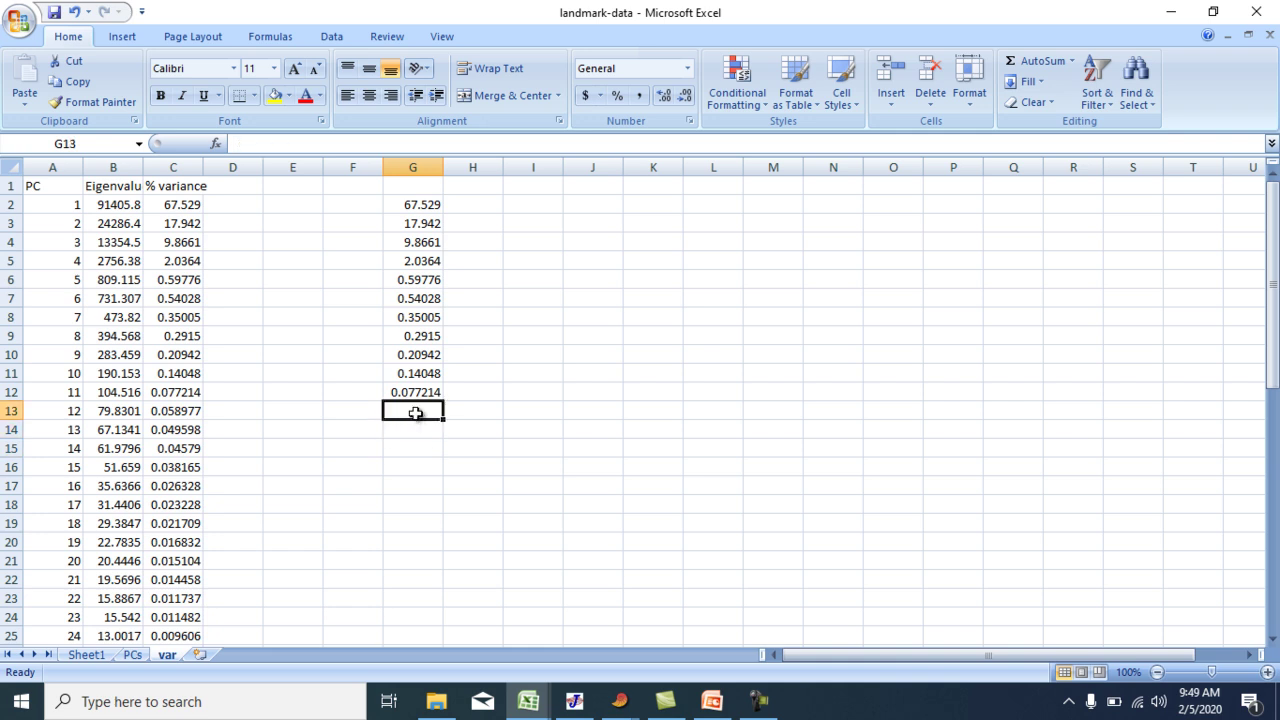
left_click(419, 395)
key("Delete")
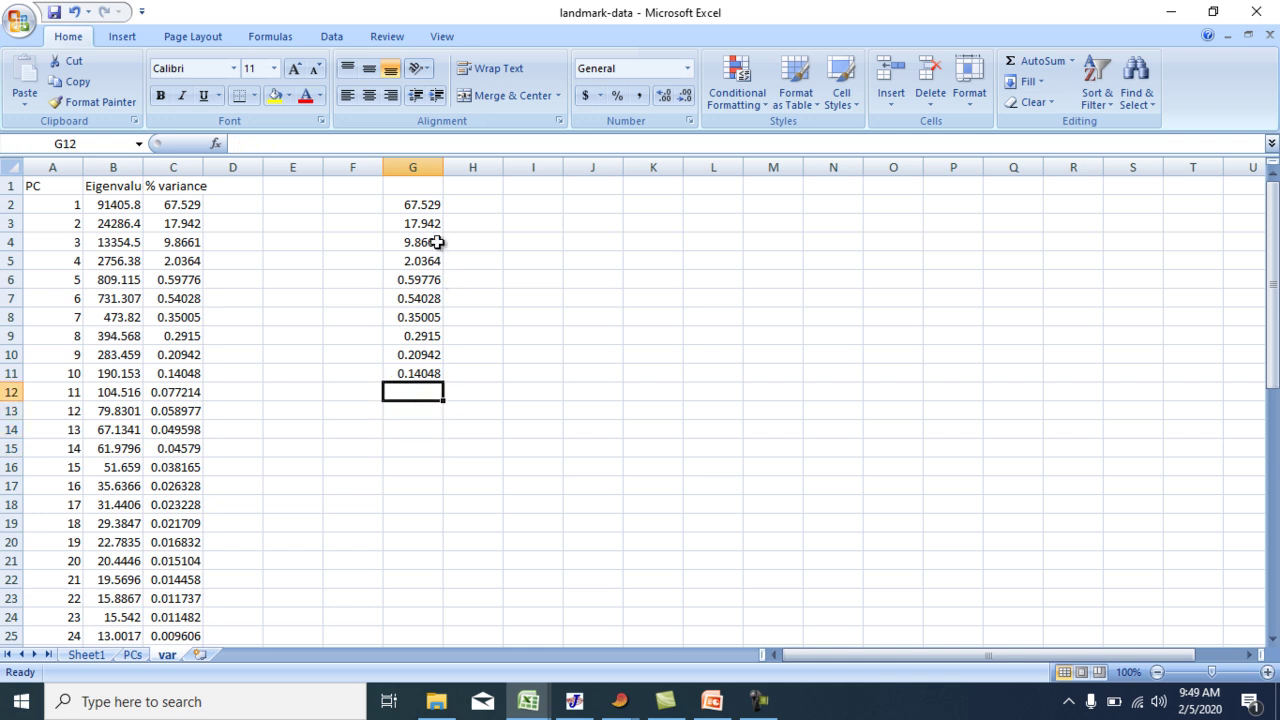
- Sum the first ten % variance values, G2 to G11, in cell G12 with AutoSum
left_click(423, 202)
left_click_drag(423, 202, 423, 374)
left_click(1023, 62)
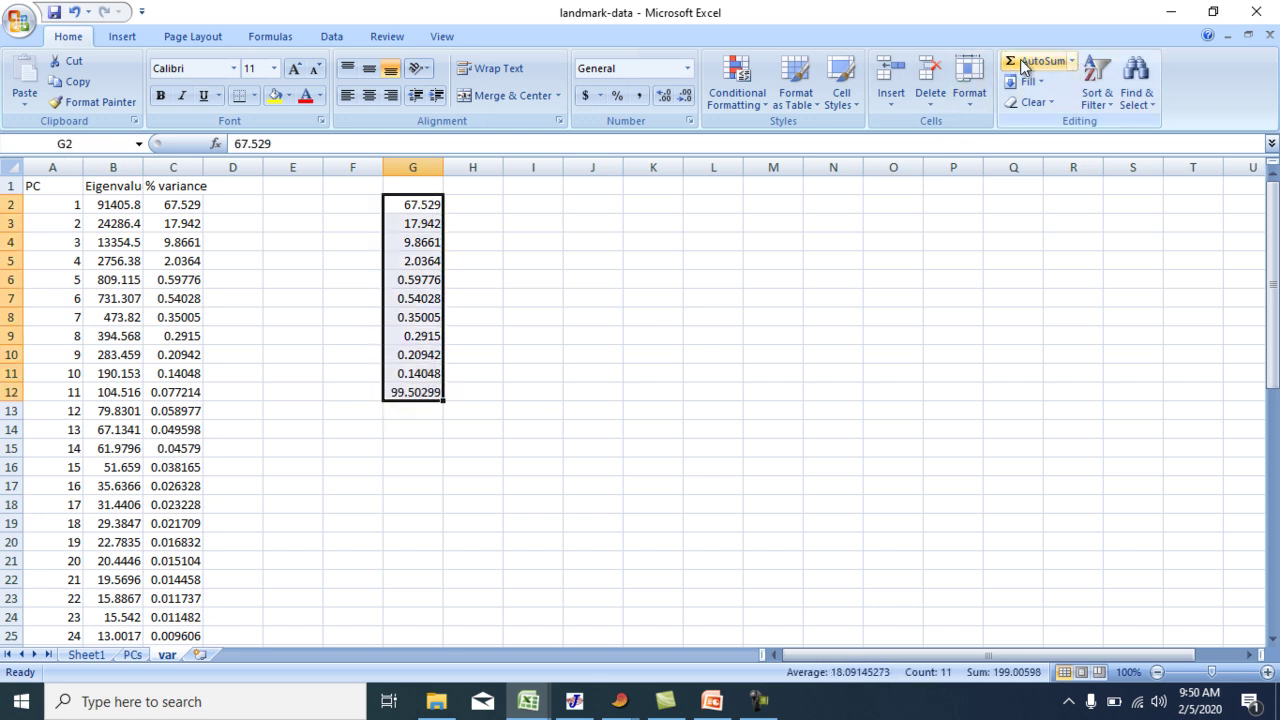
left_click(532, 373)
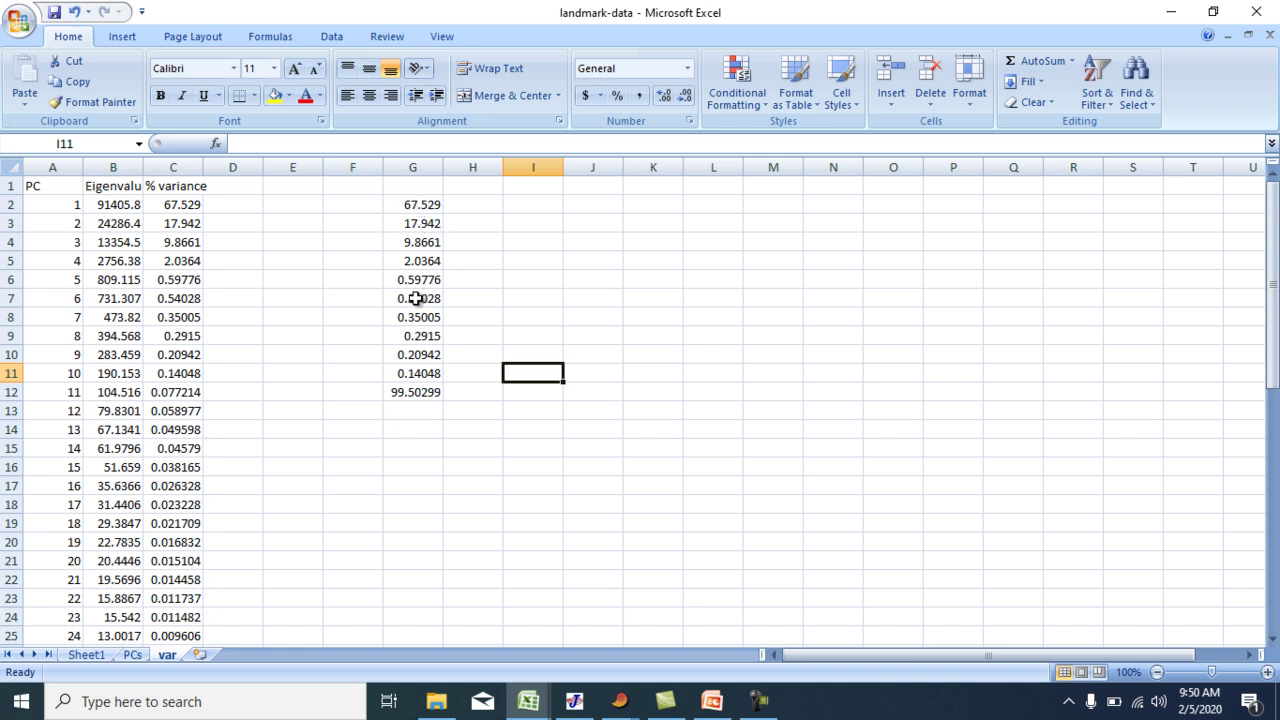
- Copy the first six % variance values, G2 to G7, to I2 and sum them in I8 with AutoSum
left_click(416, 204)
left_click_drag(416, 204, 424, 314)
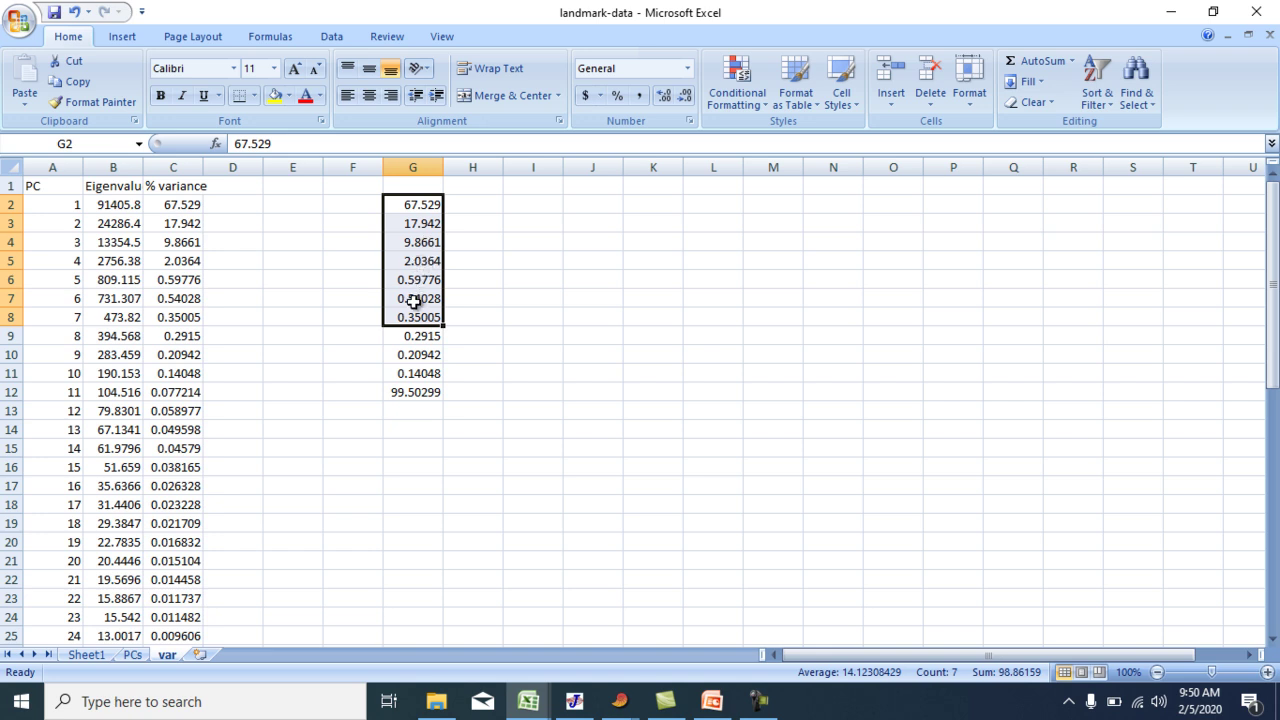
left_click_drag(428, 203, 427, 292)
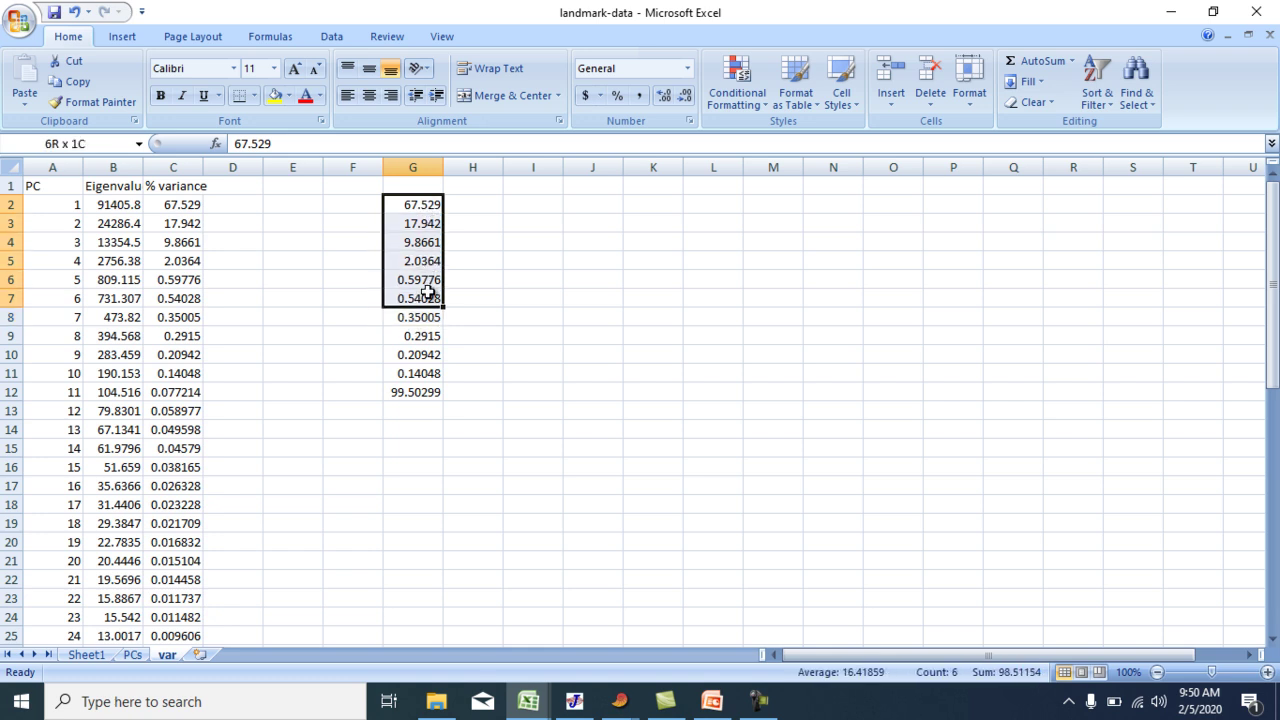
key("ctrl+c")
left_click(510, 204)
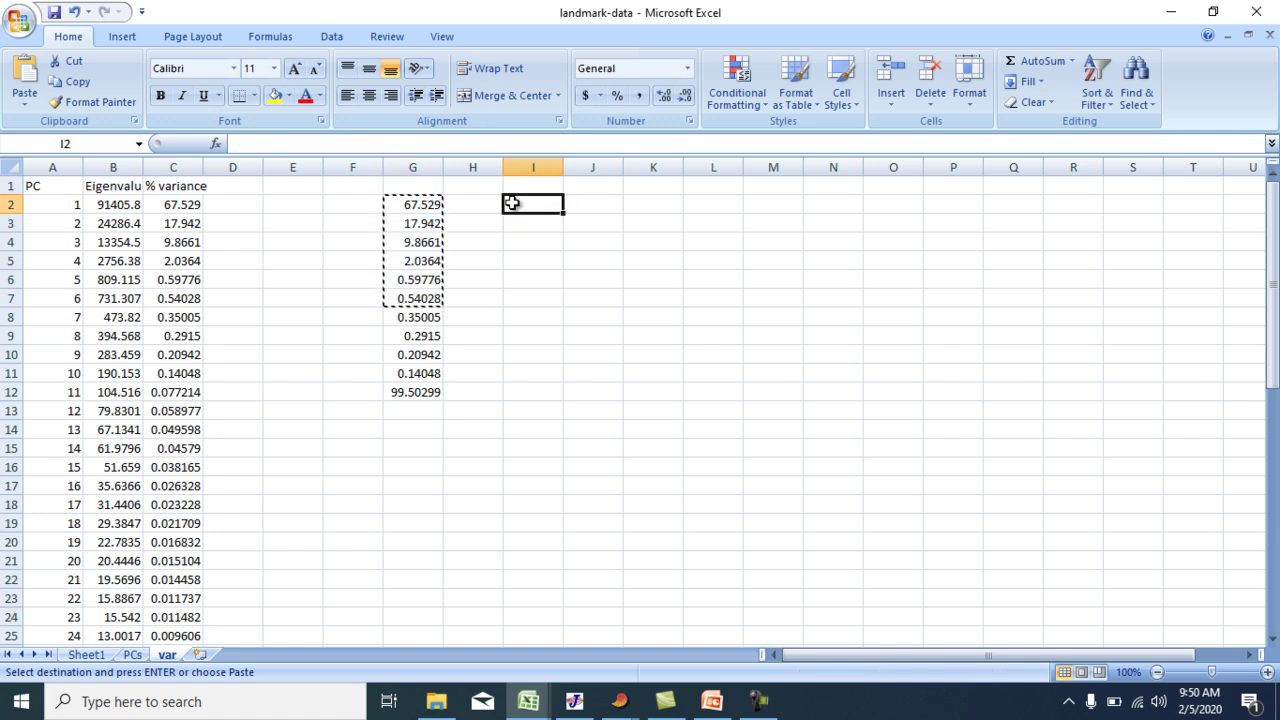
key("Return")
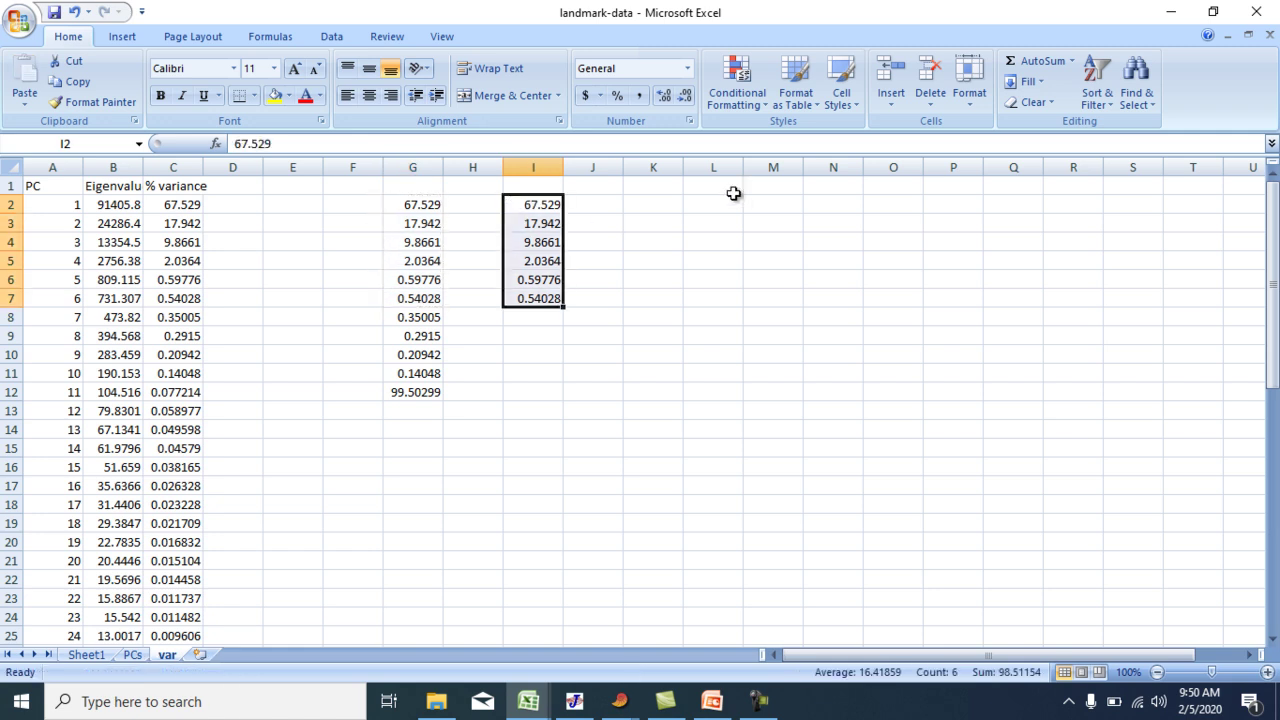
left_click(1041, 58)
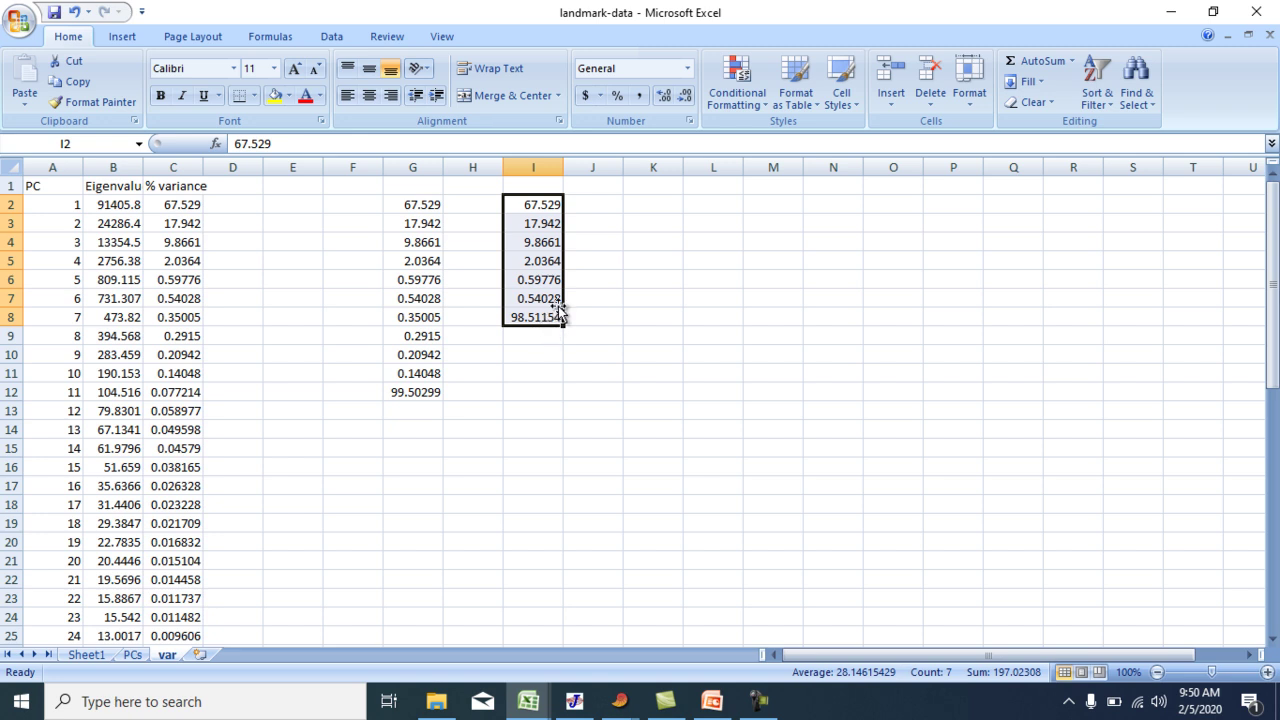
left_click(662, 278)
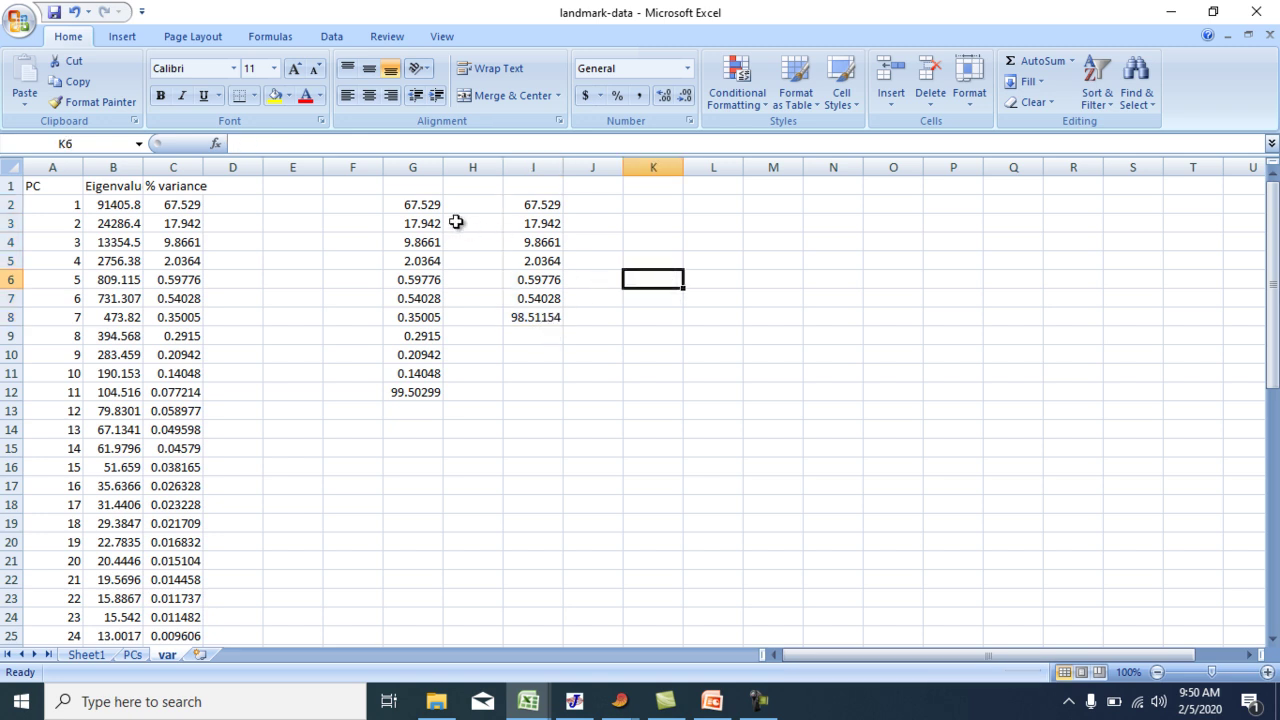
- Copy the first four % variance values, G2 to G5, to I10 and sum them in I14 with AutoSum
left_click_drag(412, 204, 414, 262)
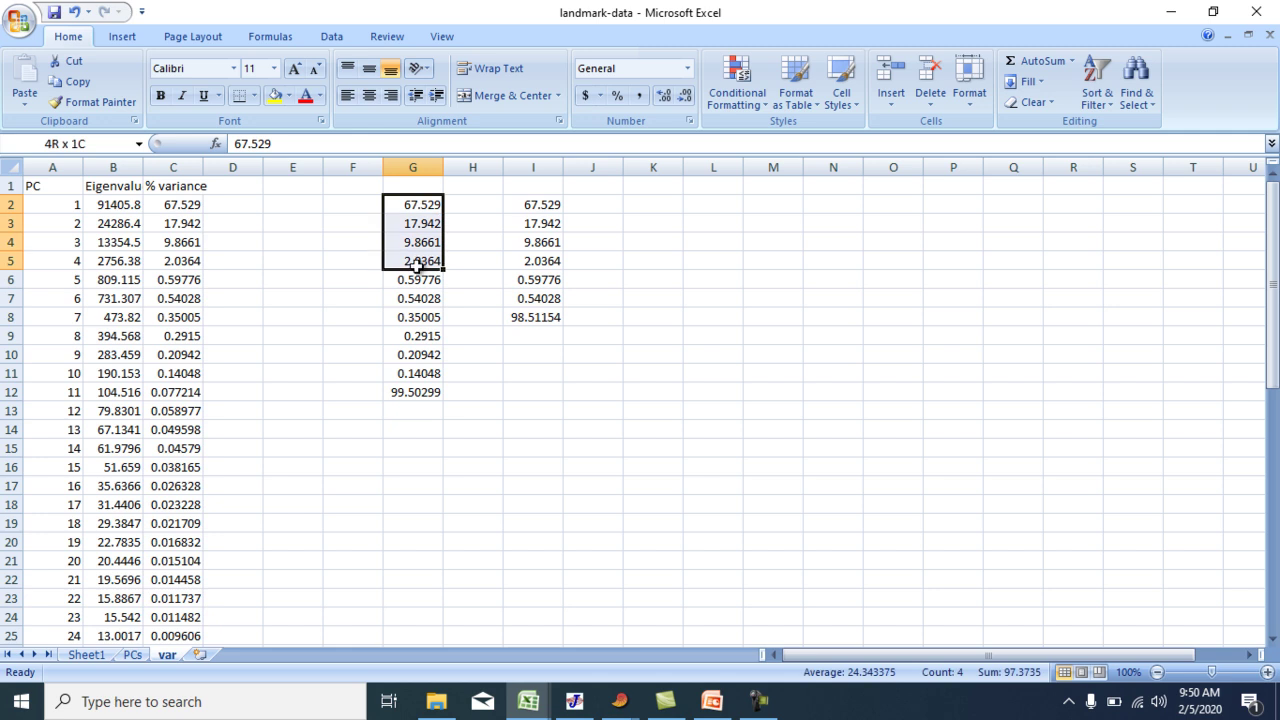
key("ctrl+c")
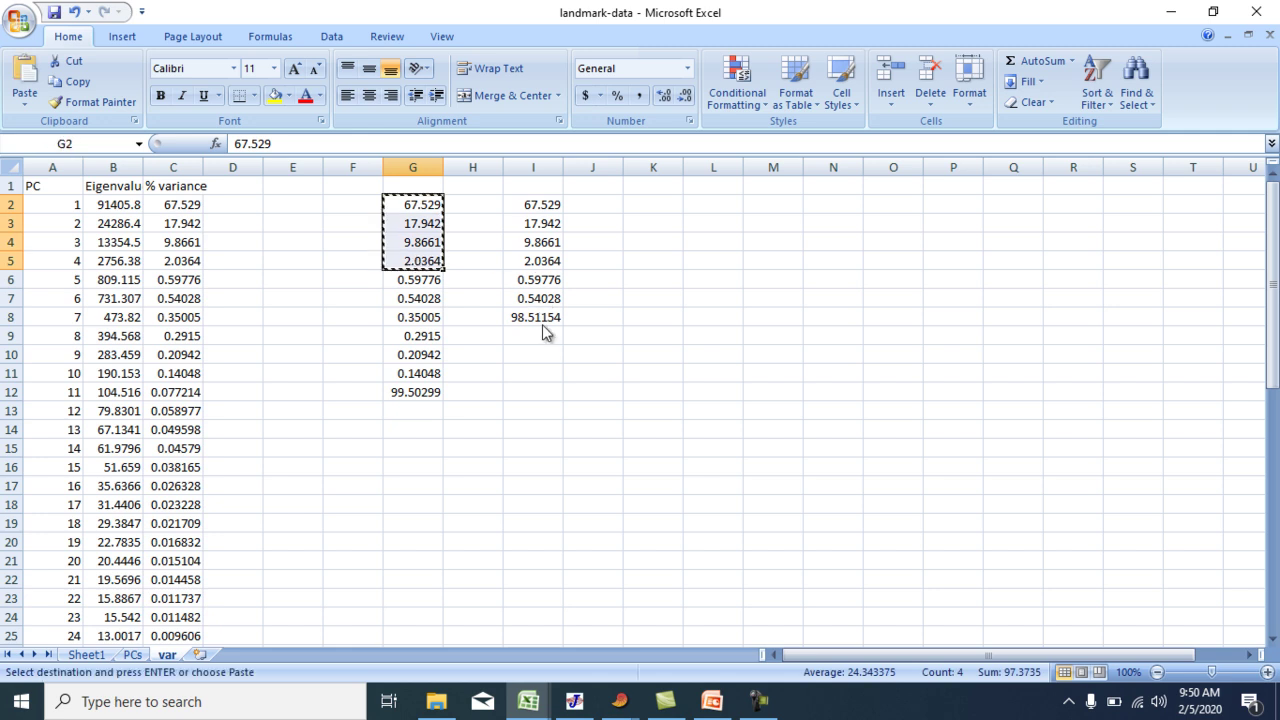
left_click(535, 364)
key("ctrl+v")
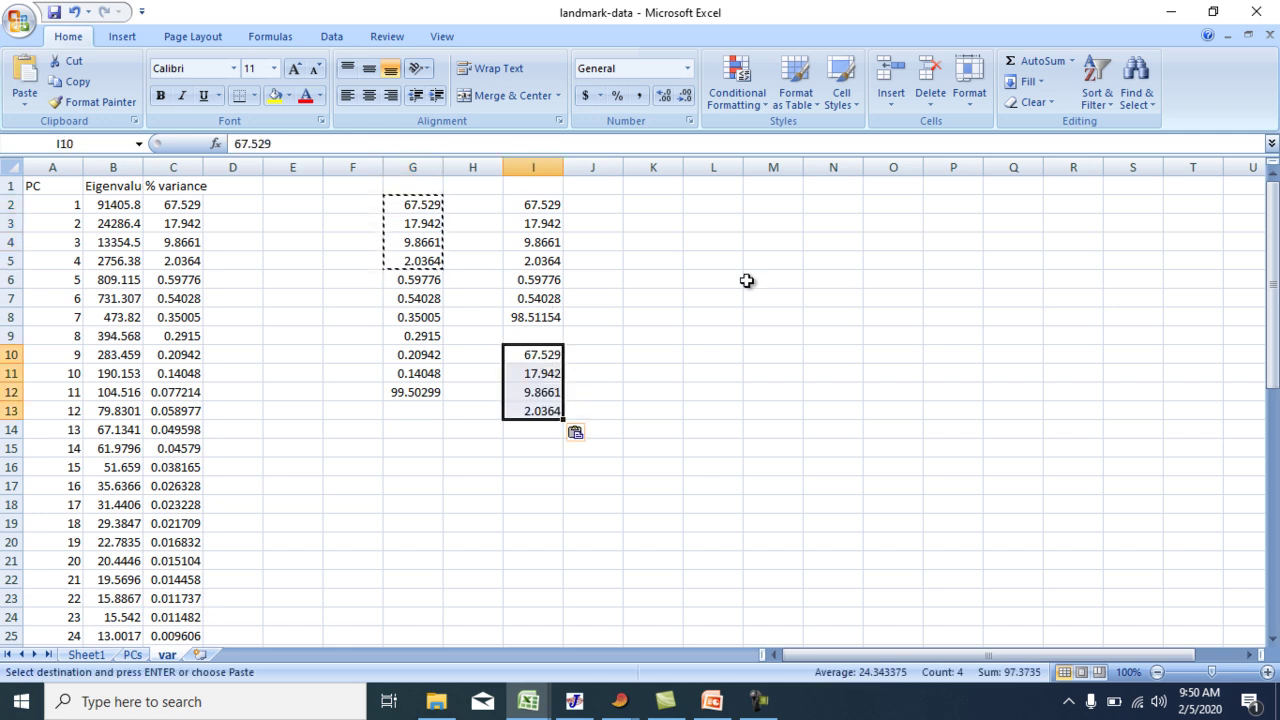
left_click(1030, 62)
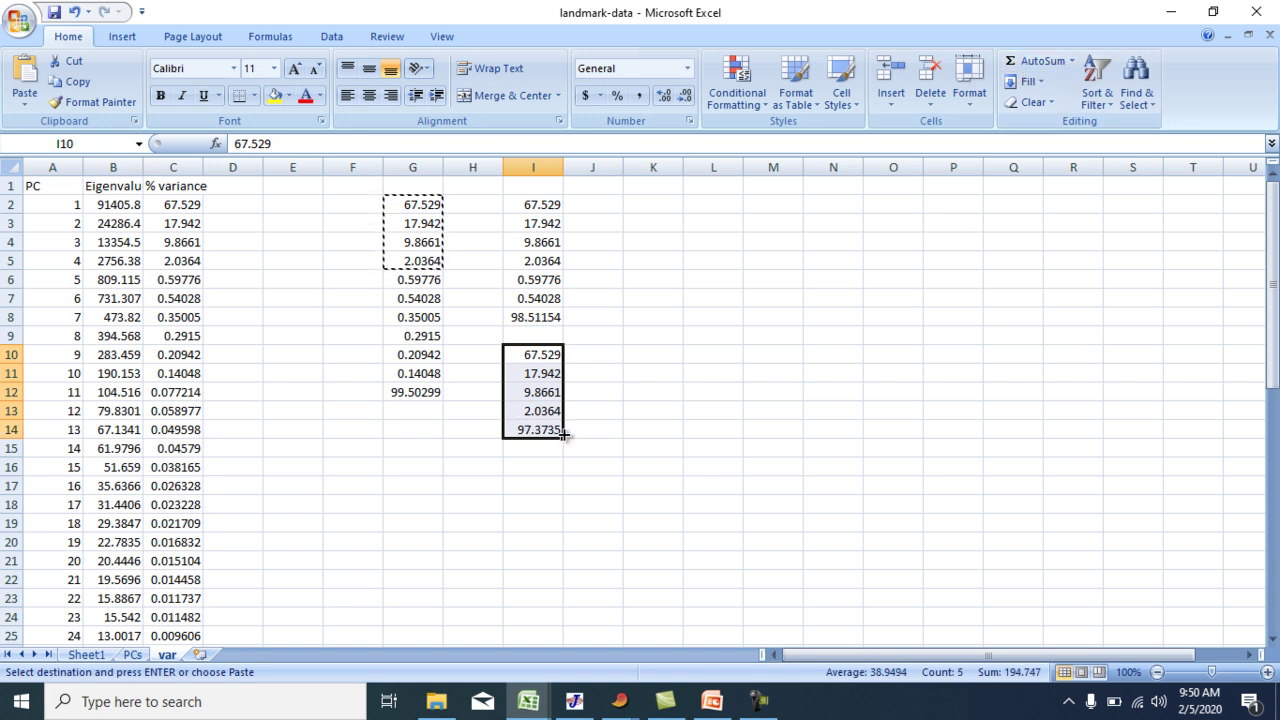
left_click(614, 374)
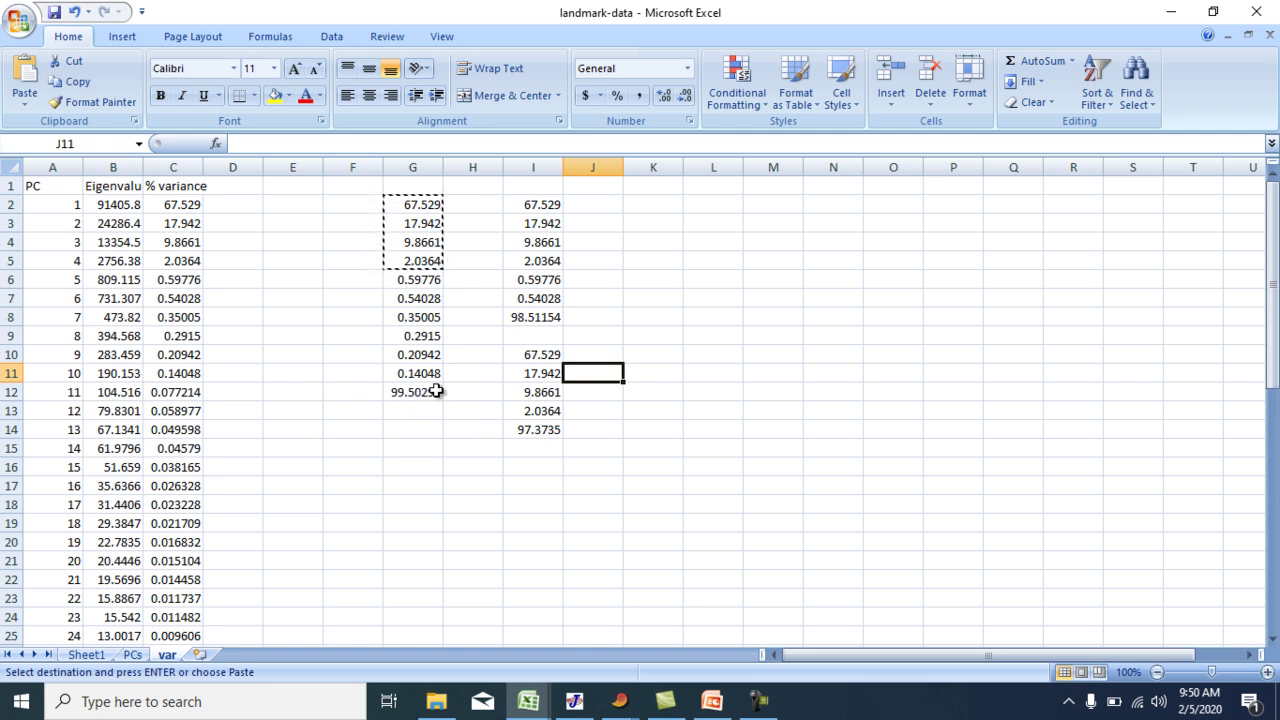
- Step through the ten % variance values in column G from G2 down to their total in G12
left_click(424, 204)
key("Down")
key("Down")
key("Down")
key("Down")
key("Down")
key("Down")
key("Down")
key("Down")
key("Down")
key("Down")
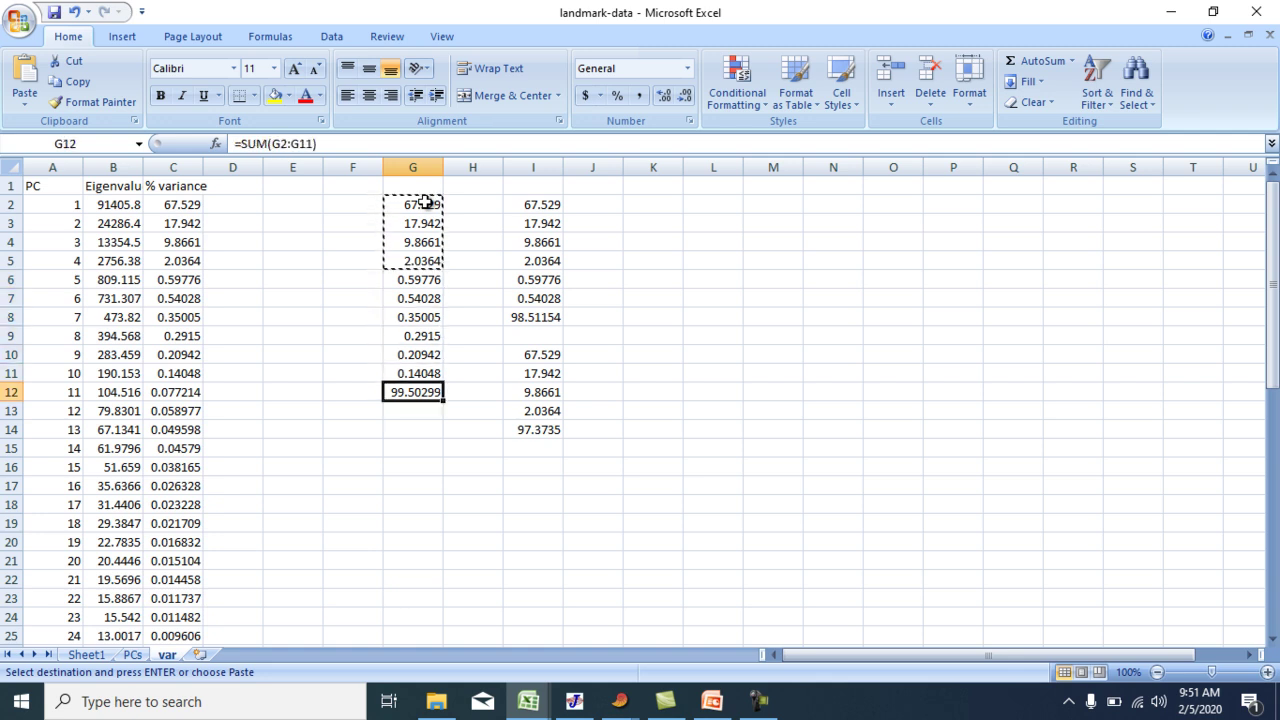
left_click(655, 318)
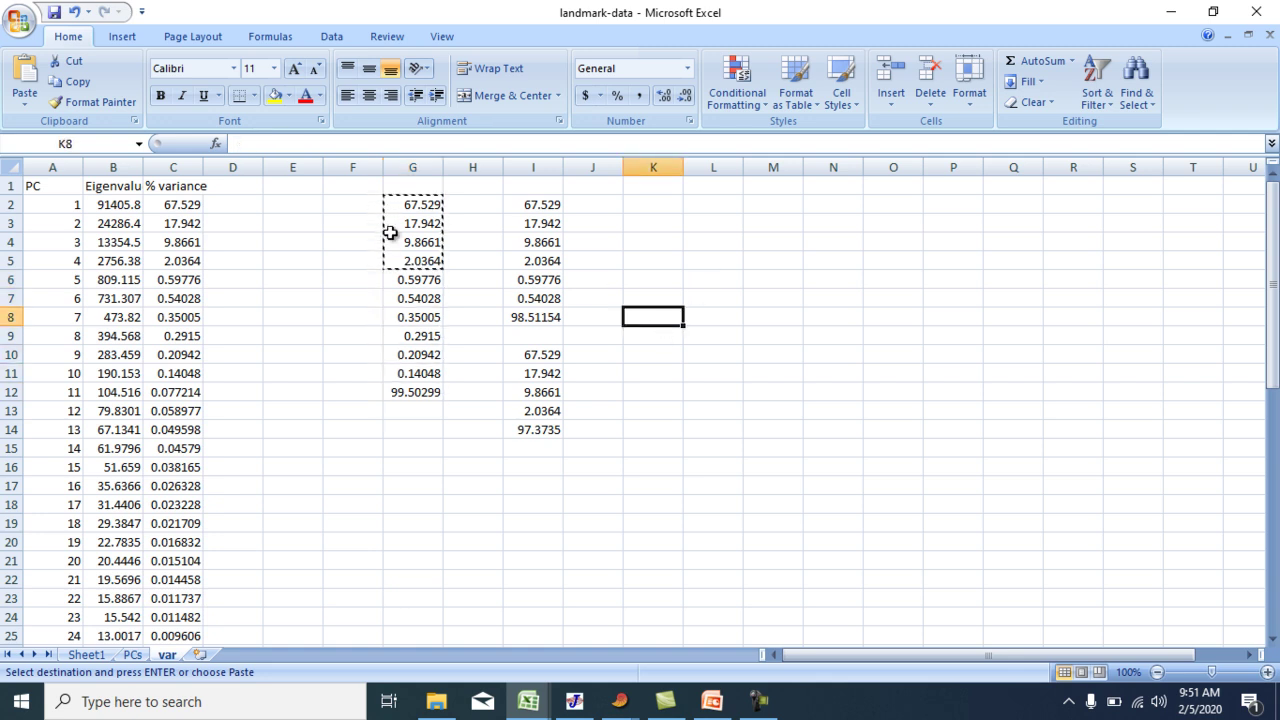
- Clear the trial copies and totals in F2 to J15 on the var sheet and save the workbook
left_click_drag(374, 202, 590, 448)
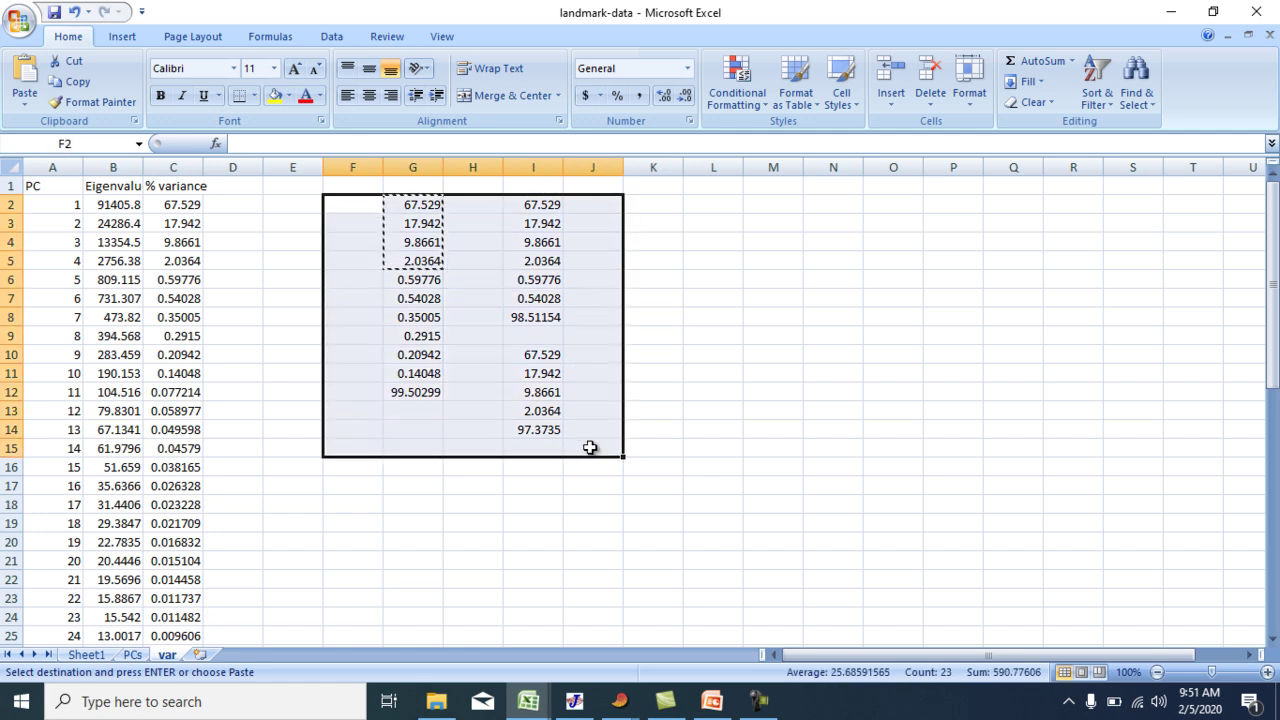
key("Delete")
left_click(284, 333)
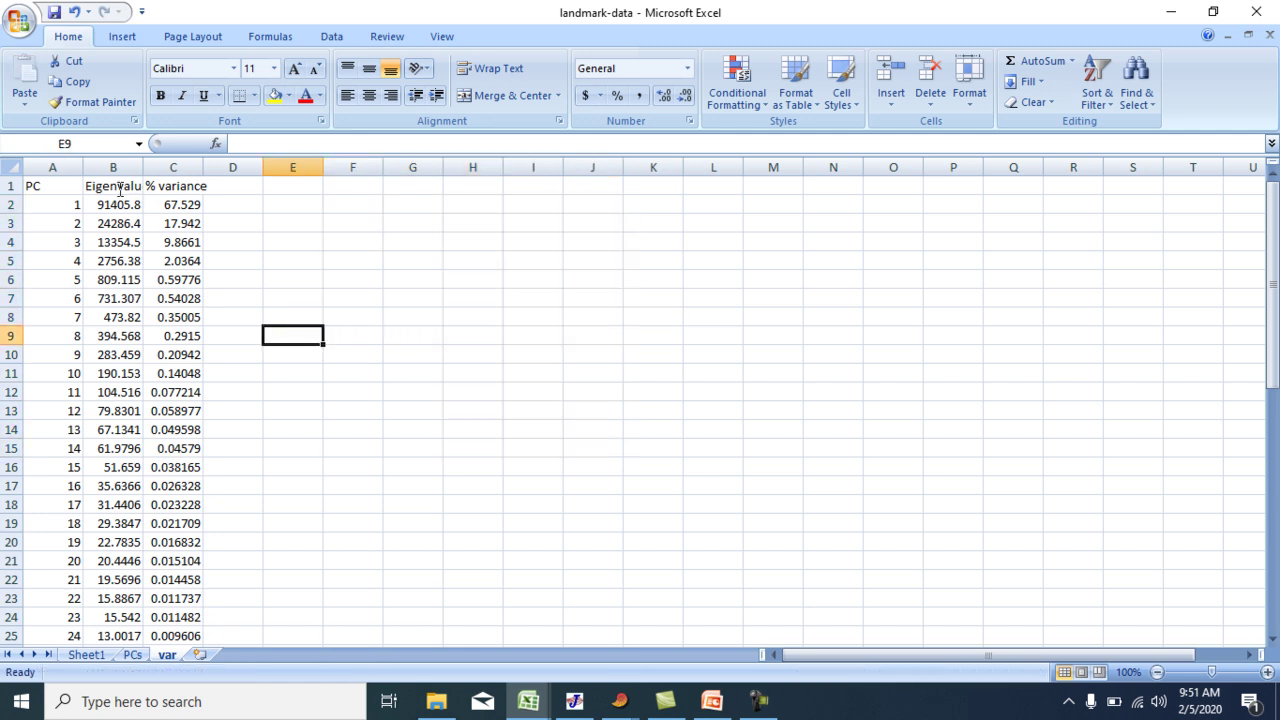
left_click(57, 17)
left_click(390, 259)
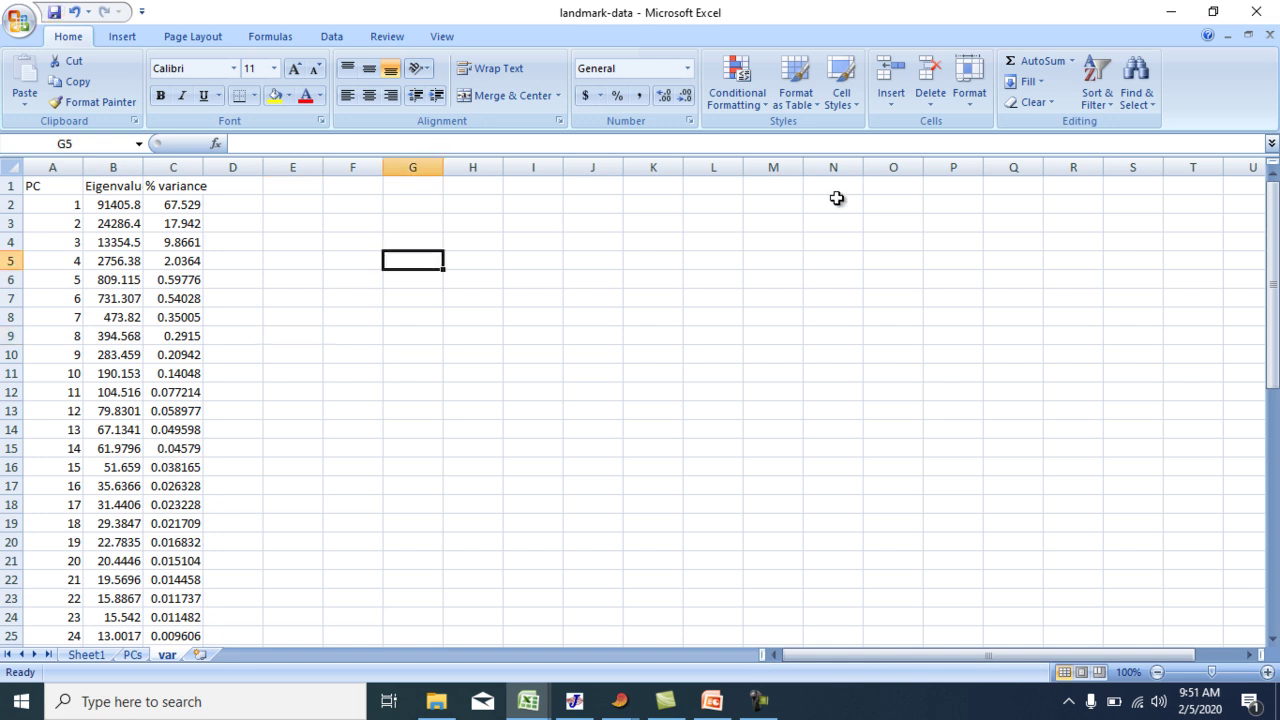
- Minimize Excel, close the PCA results window in PAST, and return to the landmark-data workbook in Excel
left_click(1171, 12)
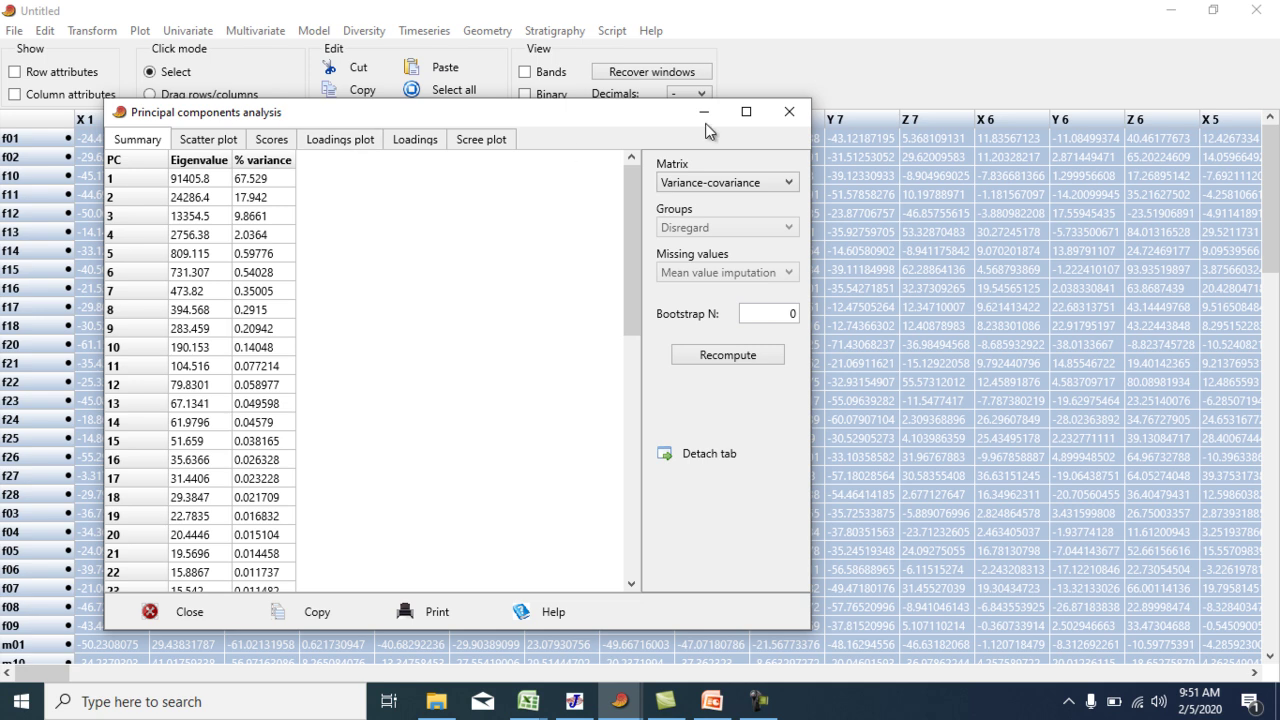
left_click(790, 112)
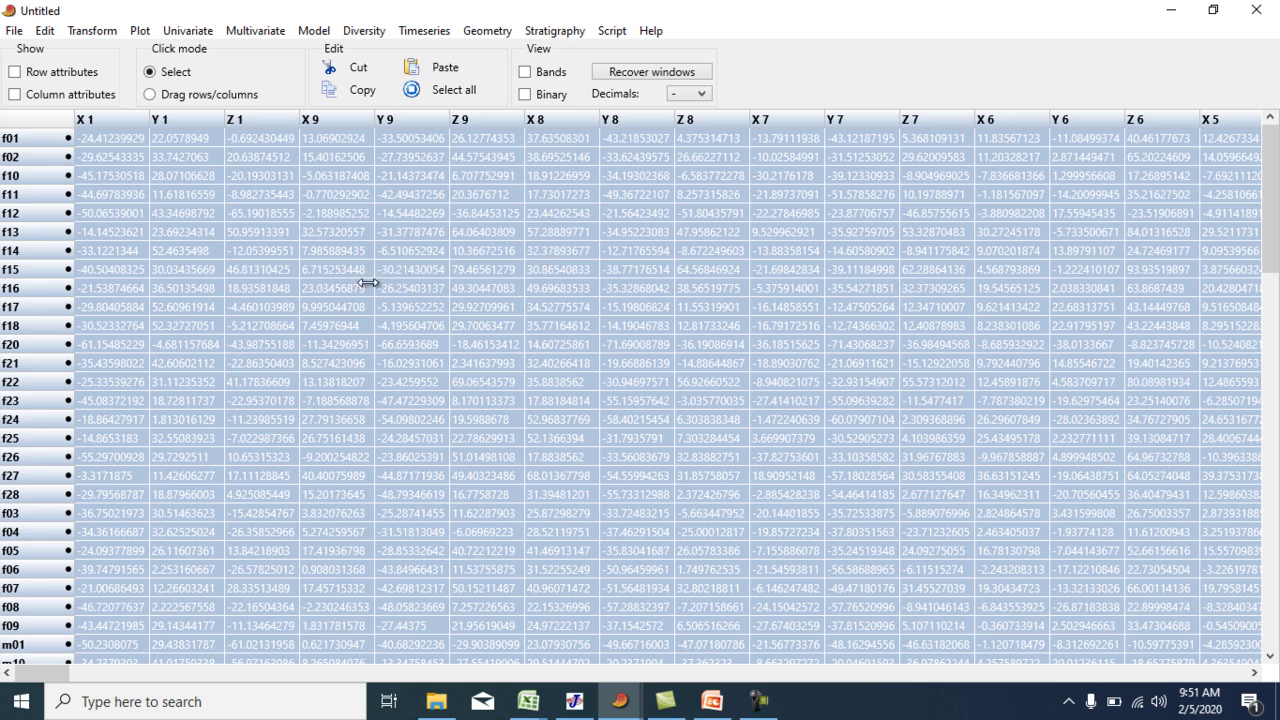
left_click(1171, 12)
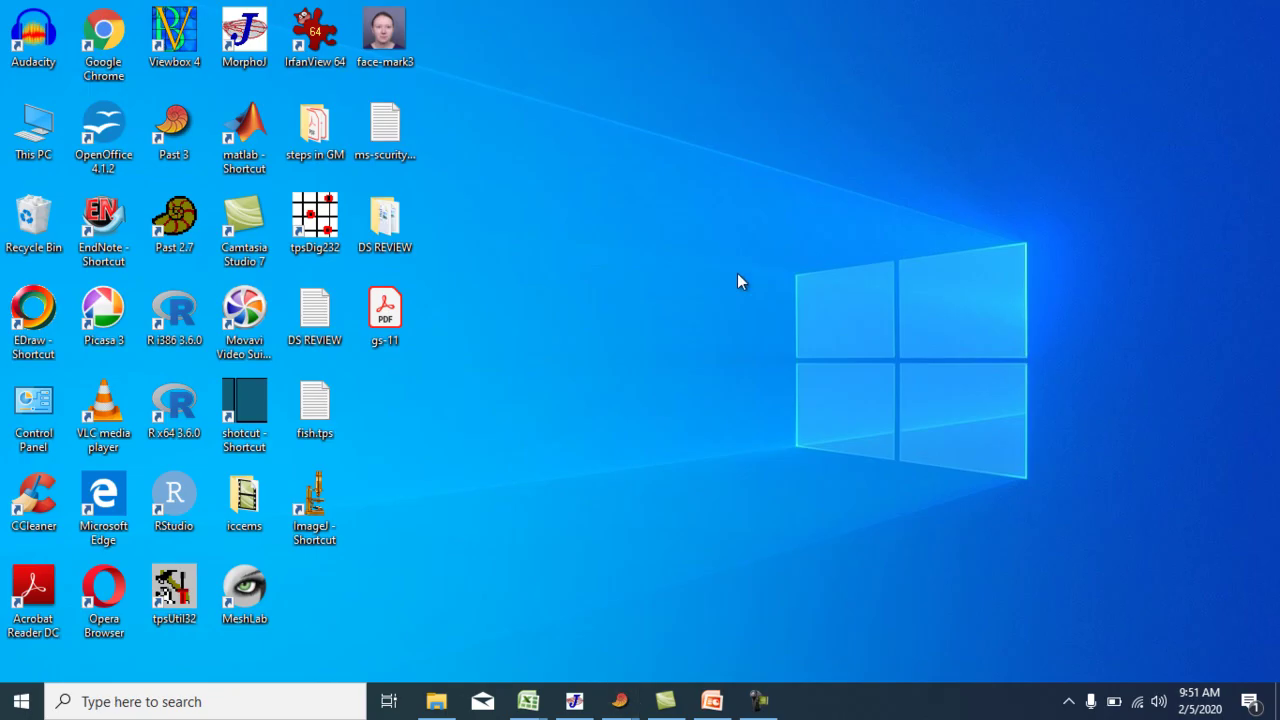
mouse_move(528, 701)
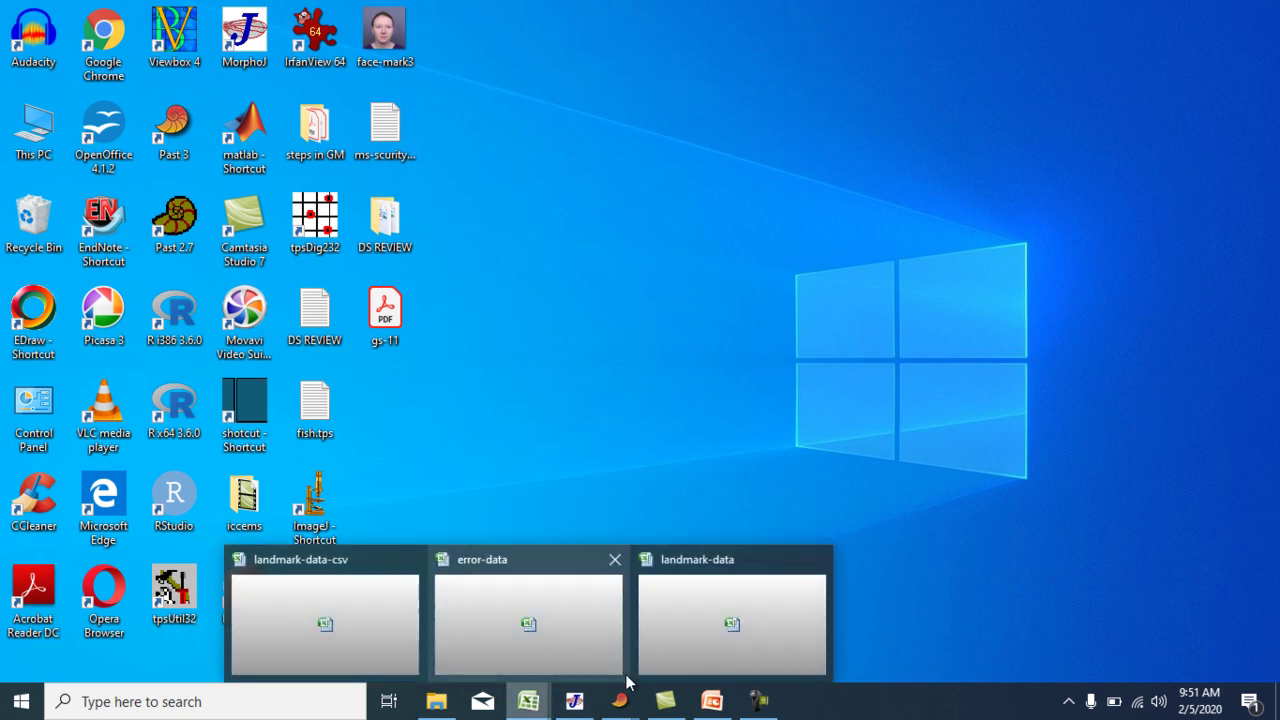
left_click(715, 655)
- On the PCs sheet, insert a new column between ID and PC 1 and give it the header sex
scroll(415, 419, "down", 2)
scroll(415, 419, "up", 2)
left_click(133, 654)
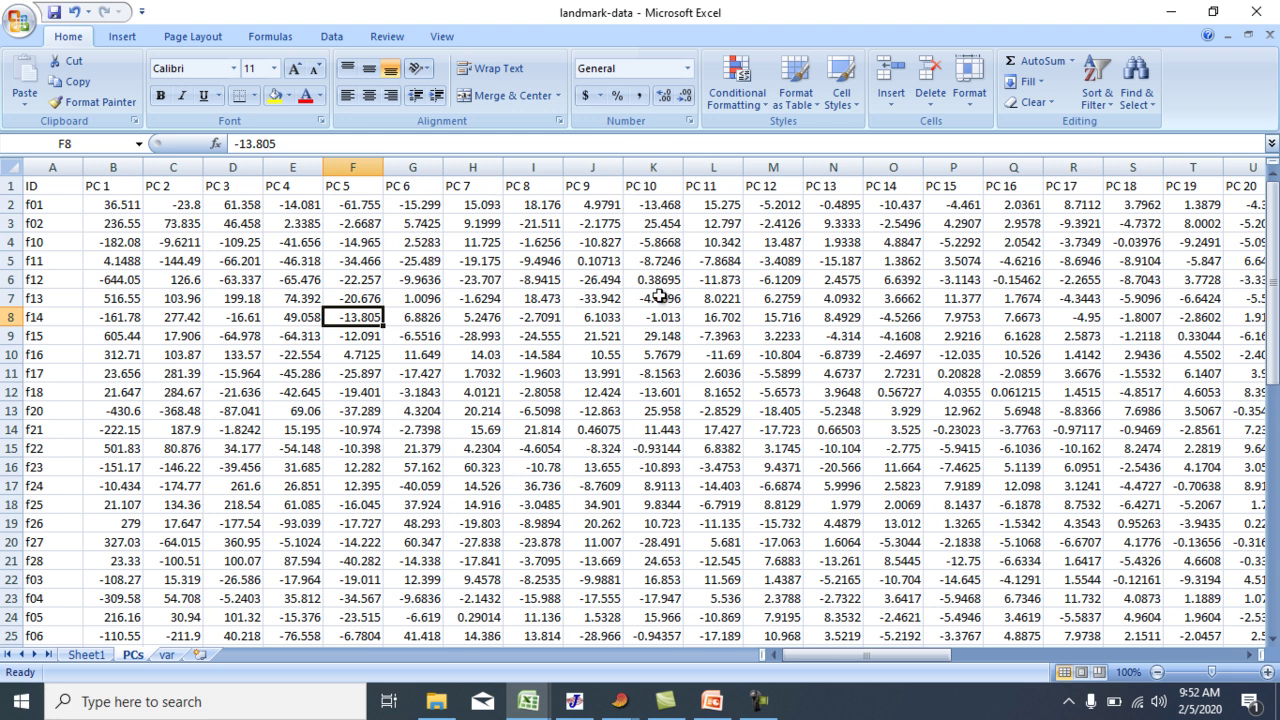
scroll(657, 296, "down", 5)
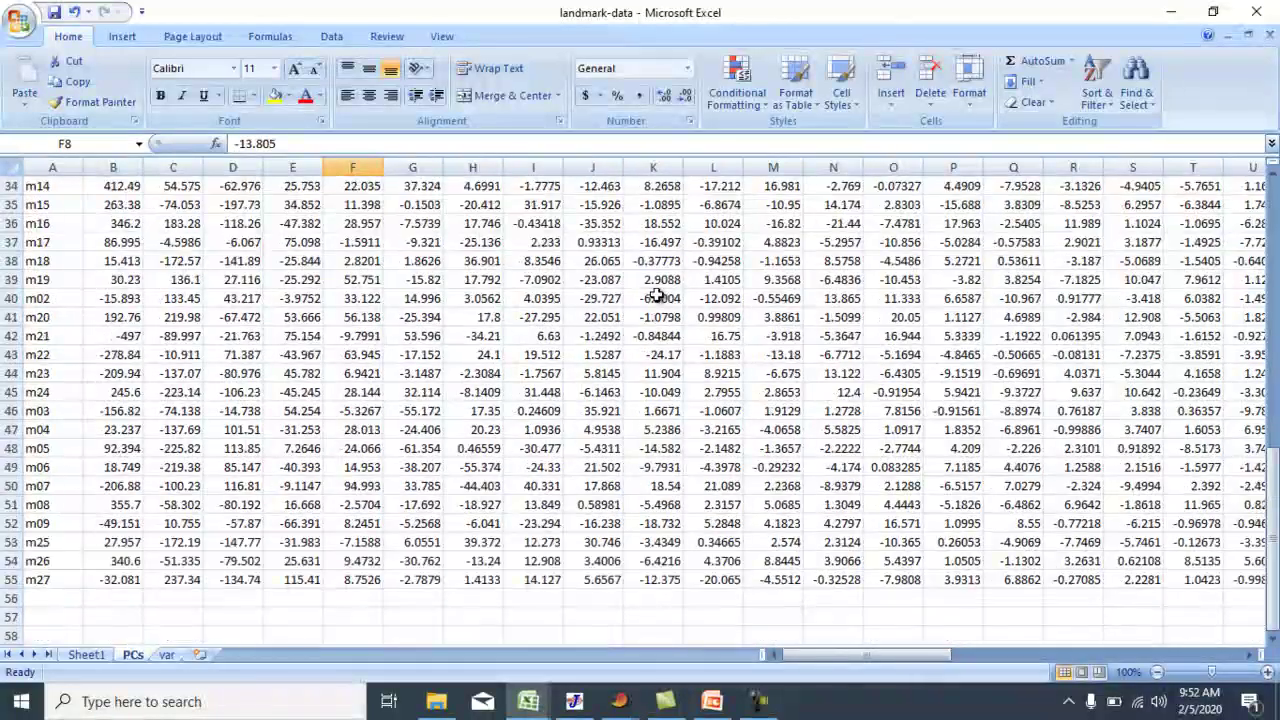
scroll(657, 296, "up", 5)
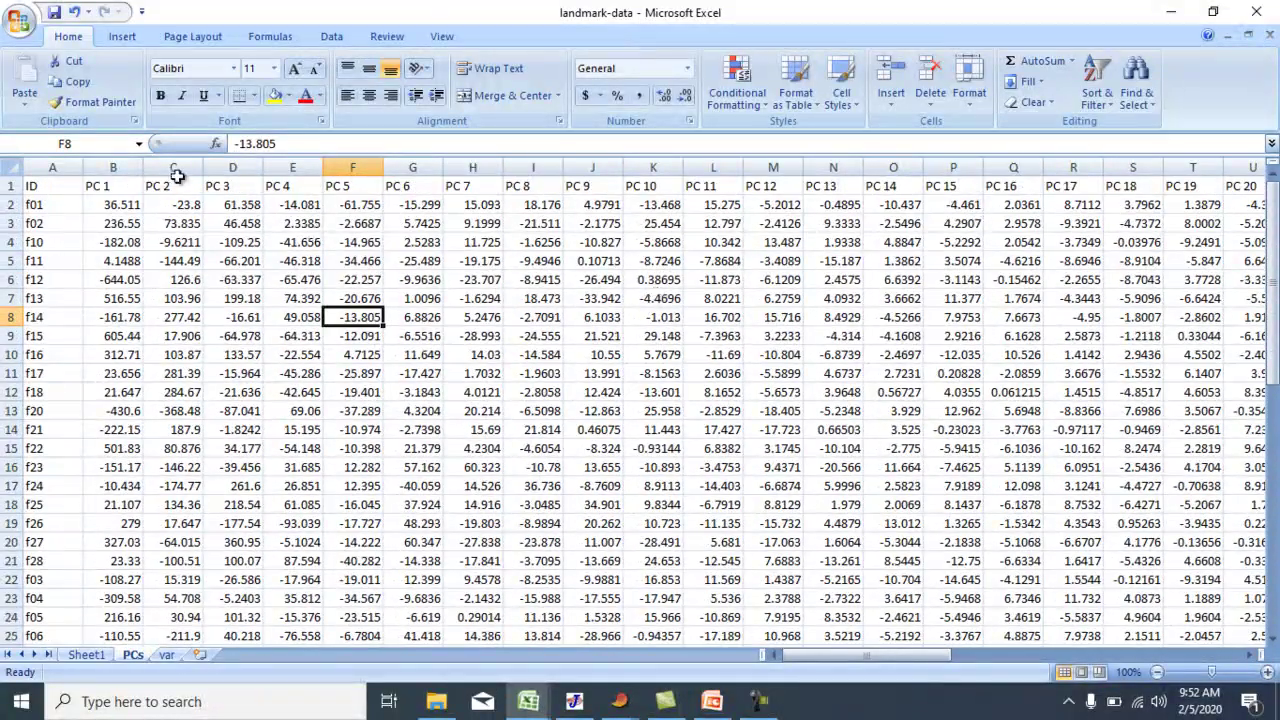
left_click(93, 166)
right_click(95, 168)
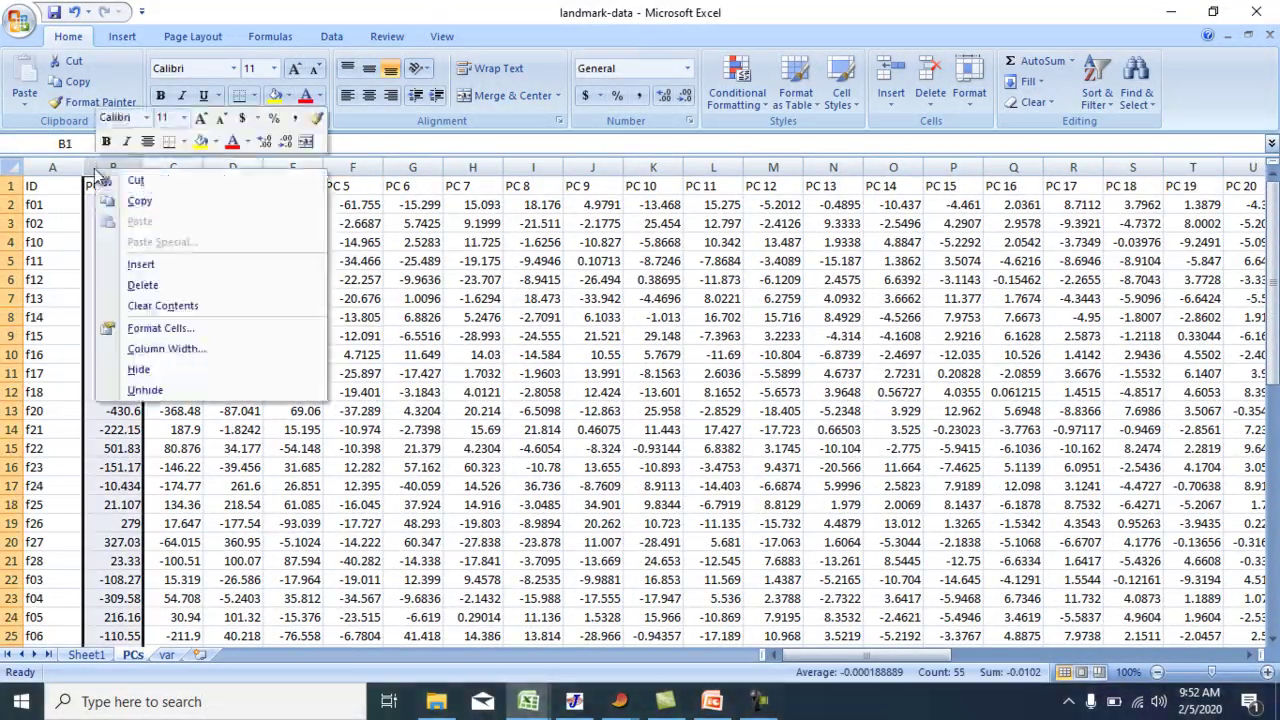
left_click(140, 264)
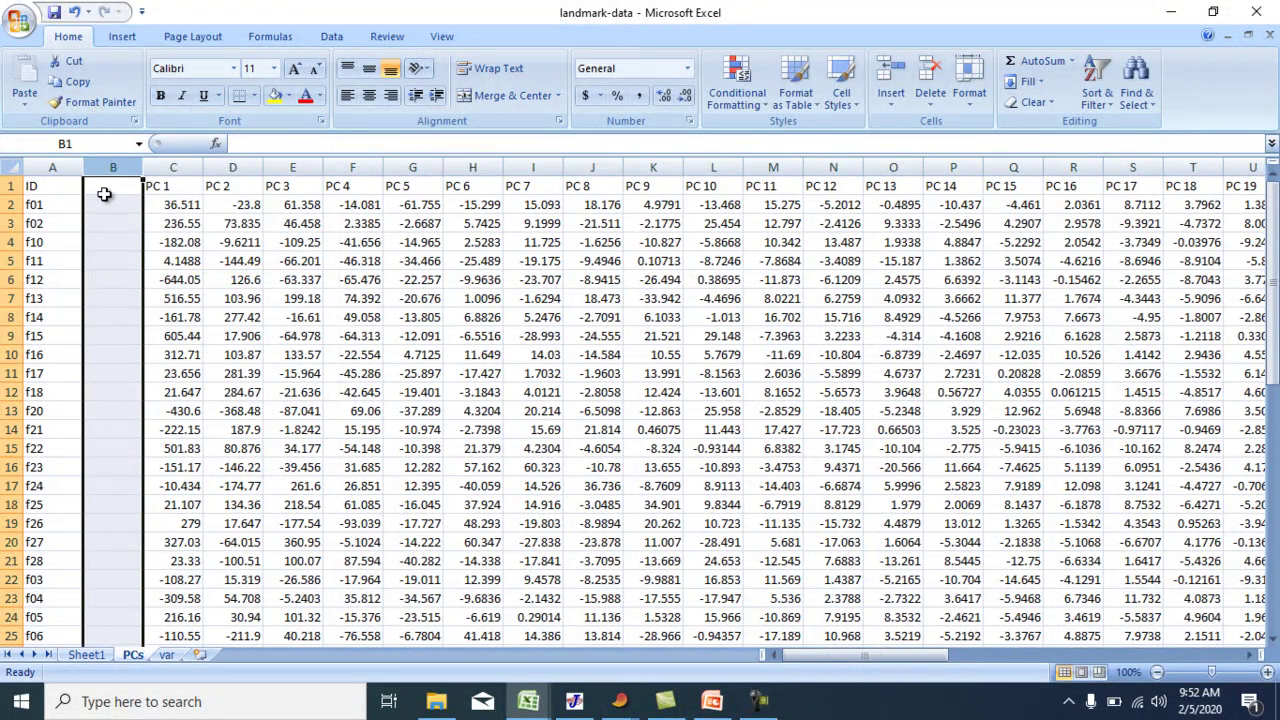
left_click(105, 188)
type("sex")
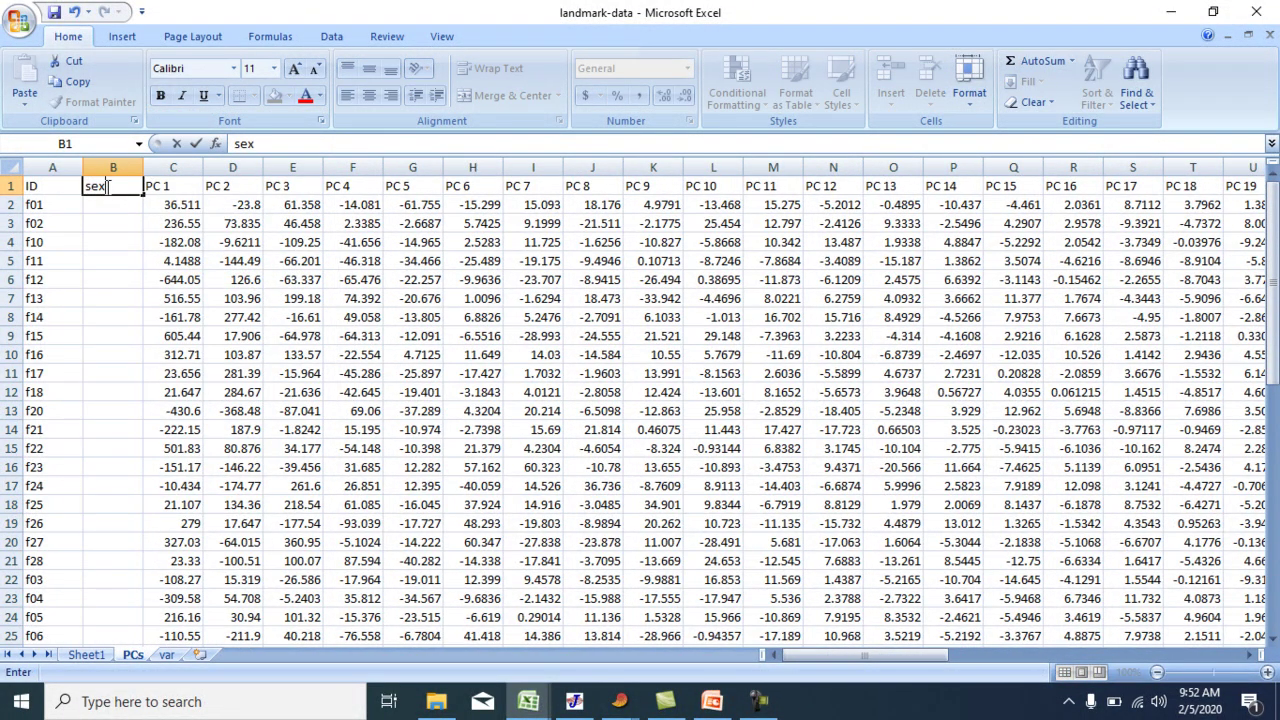
- Enter f in B2 and fill it down the sex column to B28 for all specimens whose ID starts with f
left_click(106, 206)
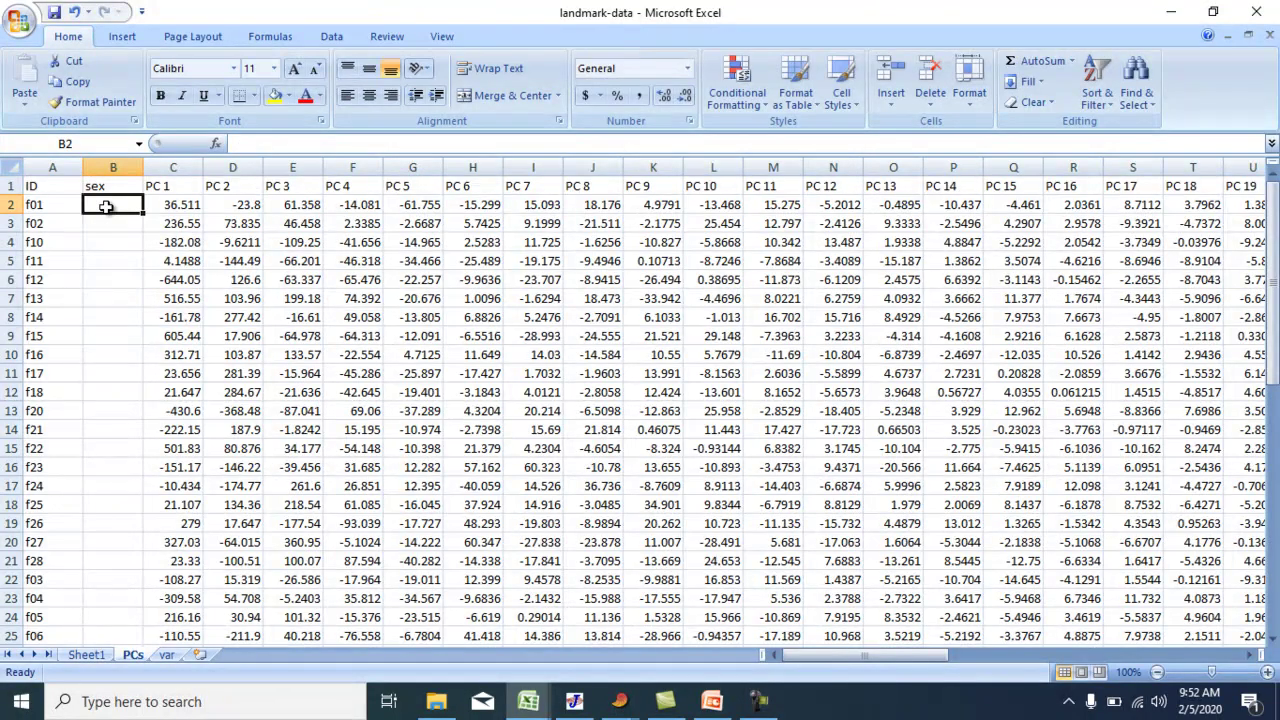
type("f")
left_click(115, 218)
left_click(125, 207)
left_click_drag(140, 217, 123, 585)
scroll(114, 505, "down", 5)
left_click(95, 298)
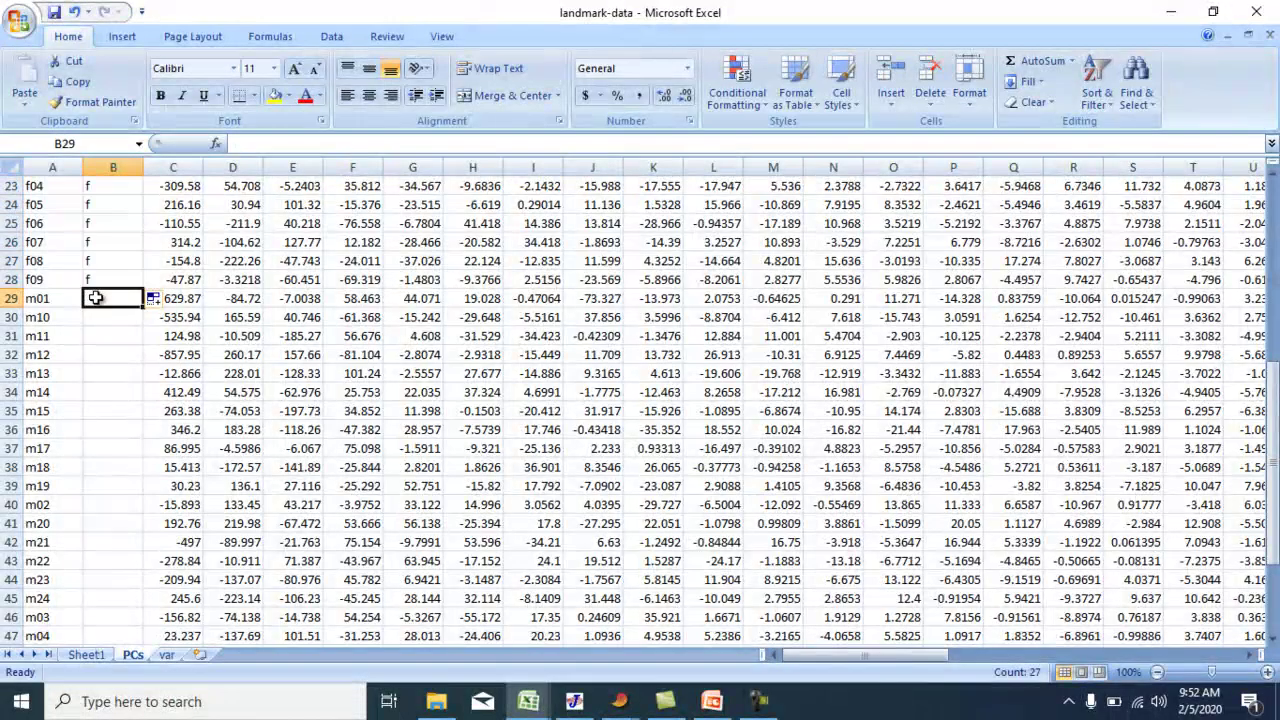
- Enter m in B29, fill it down the sex column for all specimens whose ID starts with m, and save the workbook
type("m")
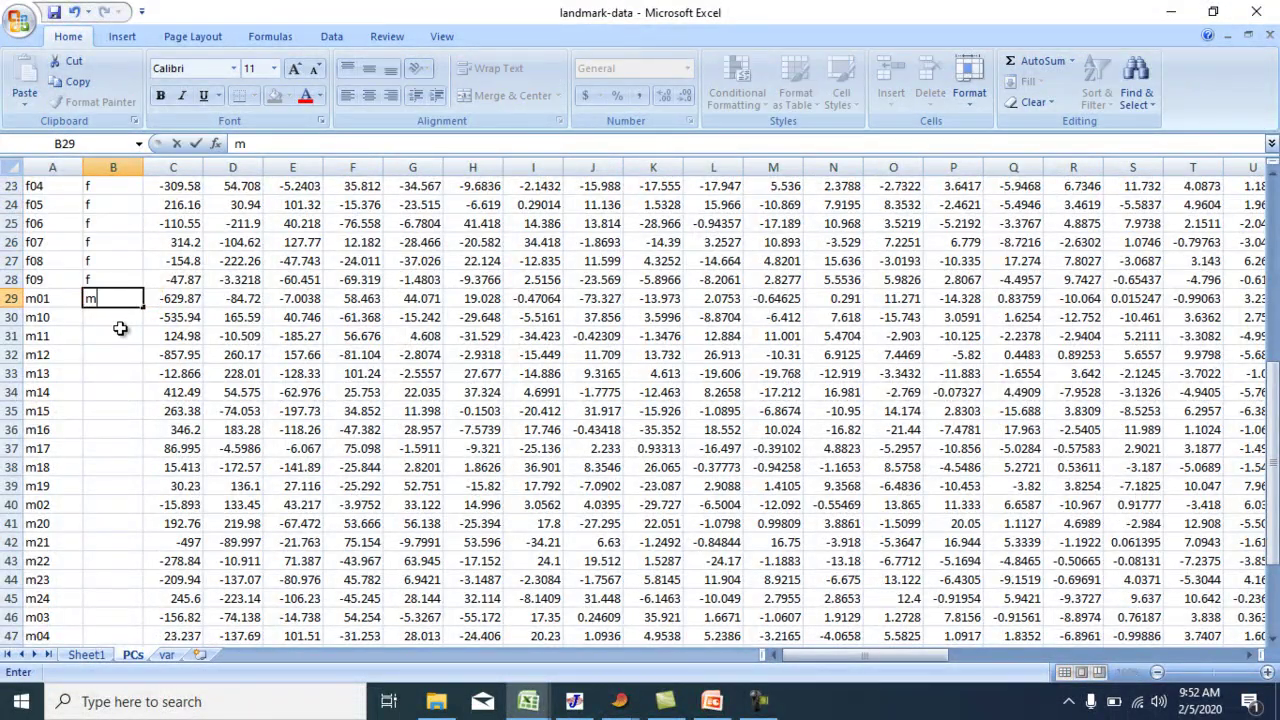
key("Return")
scroll(121, 322, "down", 4)
scroll(121, 322, "up", 2)
left_click(128, 188)
left_click_drag(143, 195, 158, 620)
left_click(232, 487)
scroll(248, 450, "up", 5)
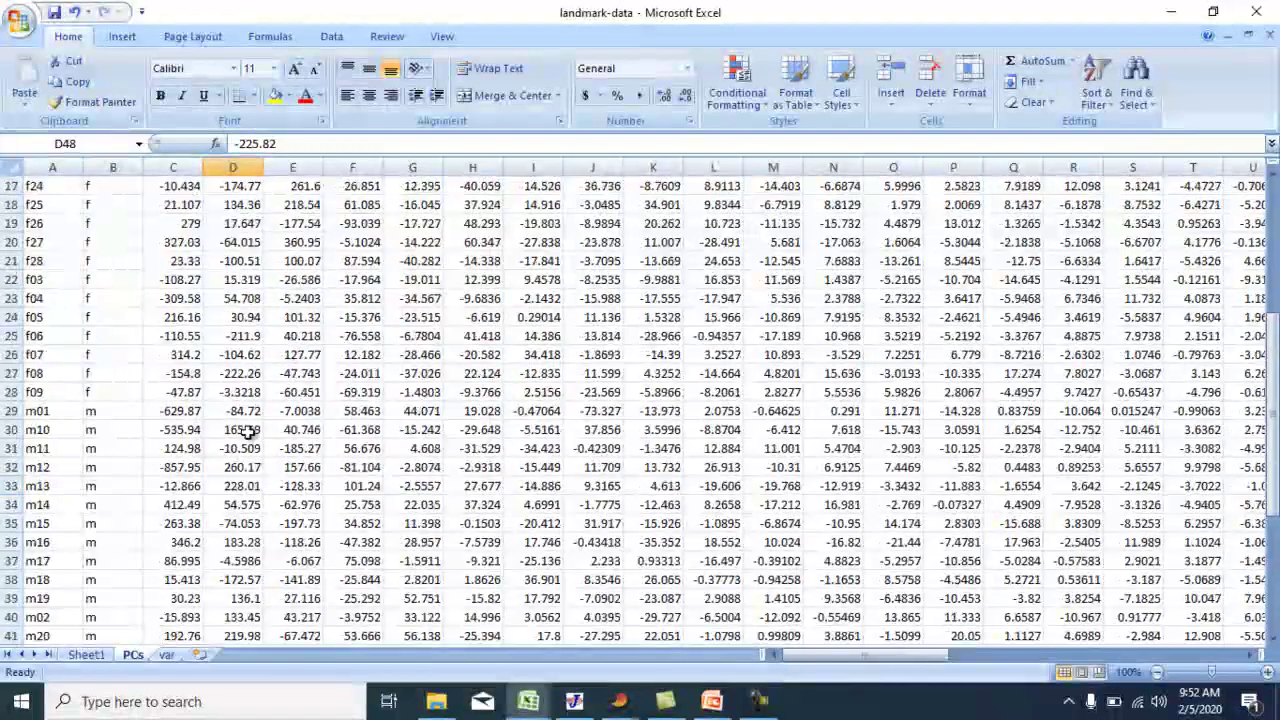
scroll(248, 430, "up", 5)
left_click(52, 13)
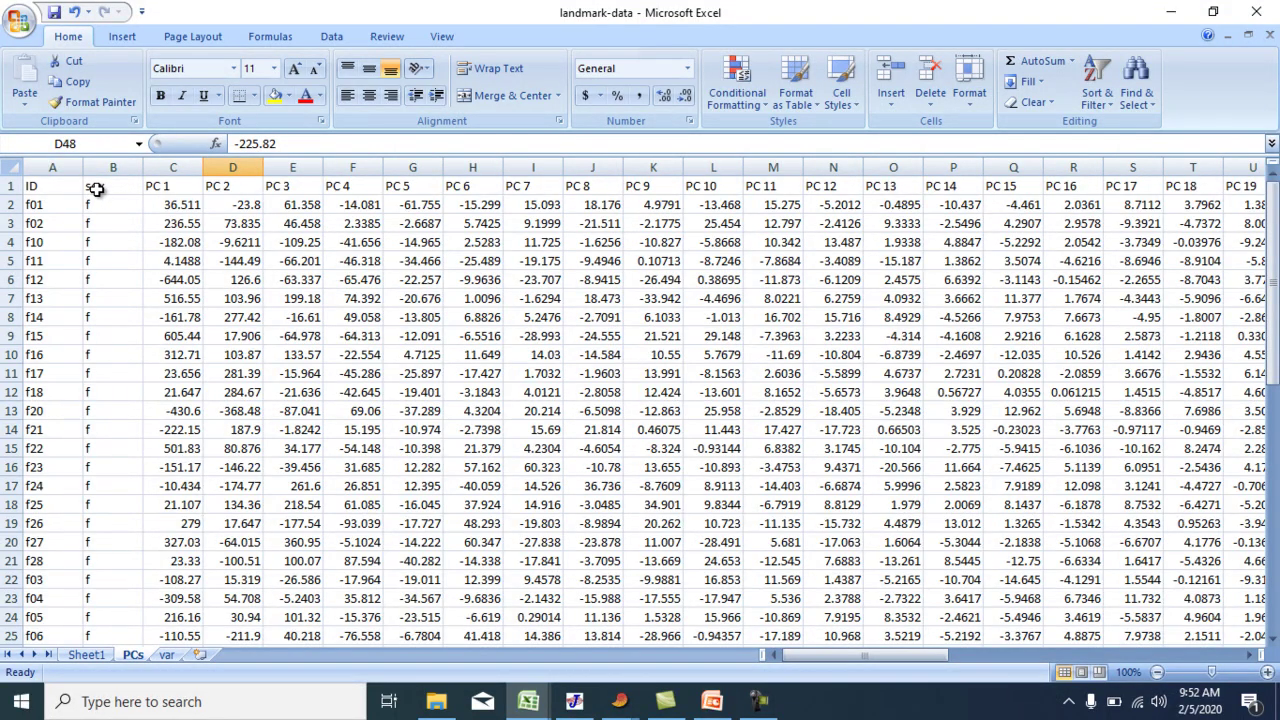
- Copy the entire table on the PCs sheet and switch to the PAST window whose data includes a sex column
left_click(340, 250)
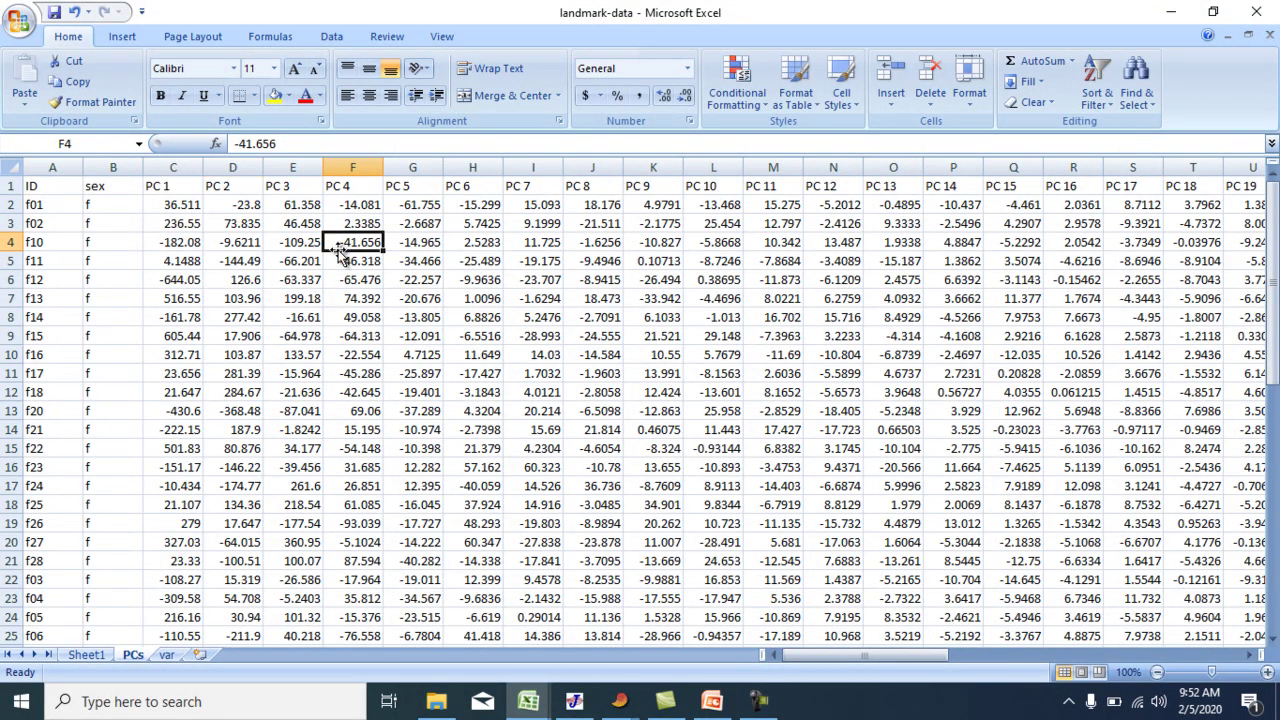
key("ctrl+a")
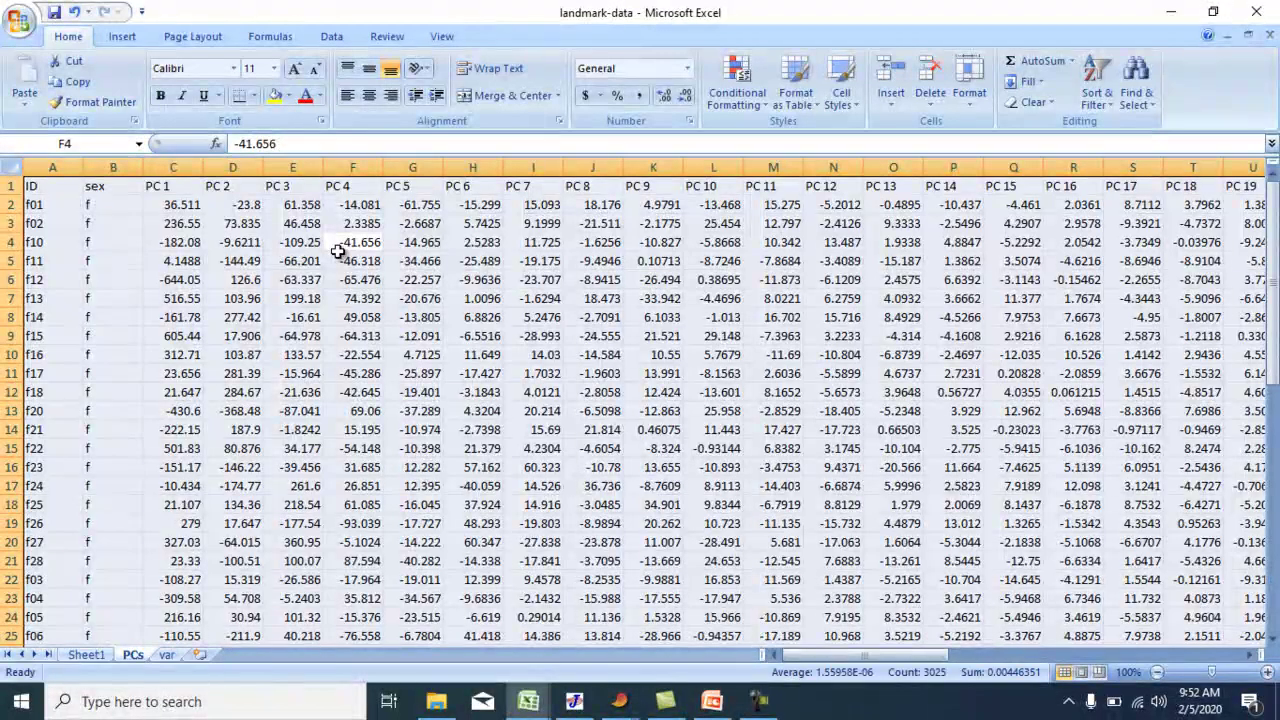
key("ctrl+c")
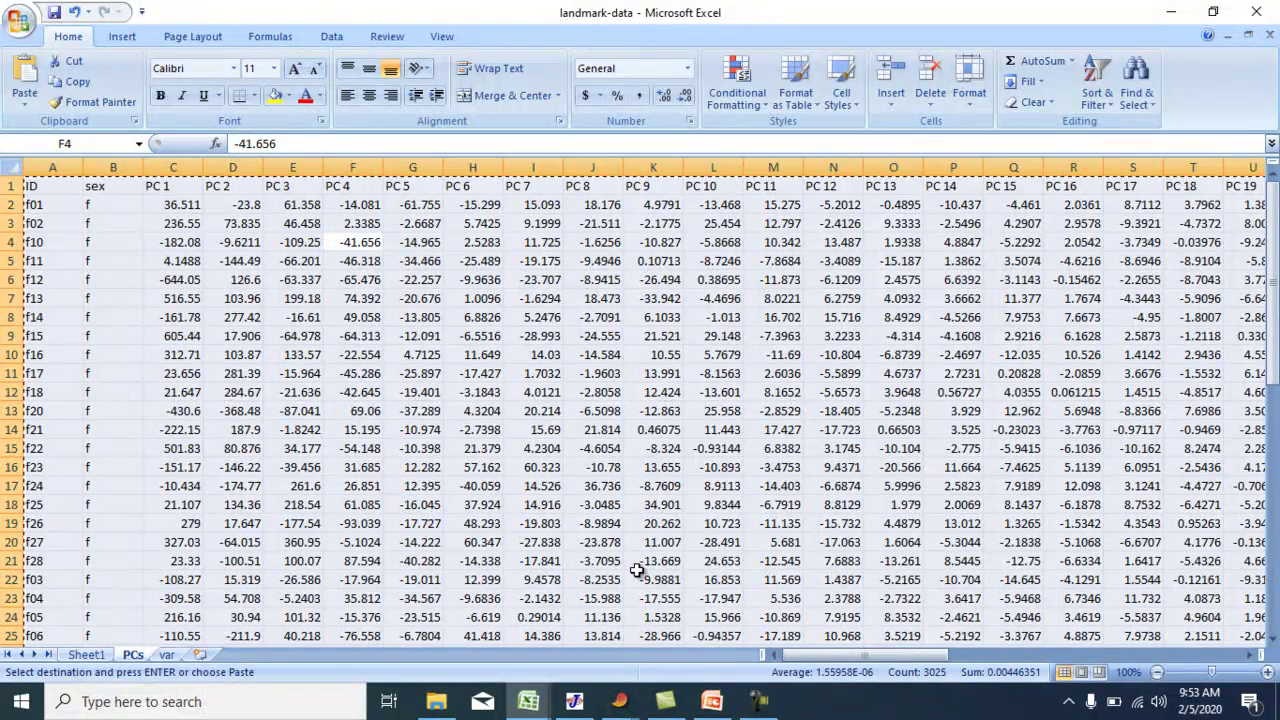
mouse_move(714, 705)
mouse_move(568, 703)
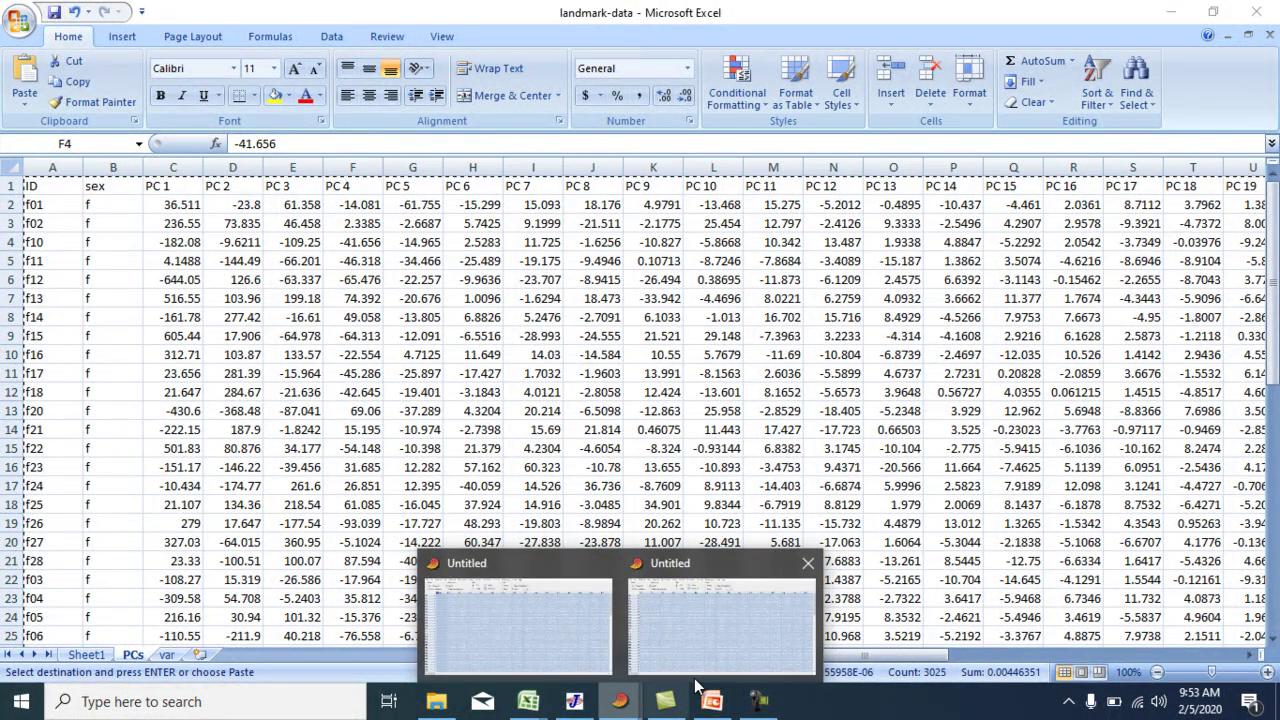
left_click(724, 655)
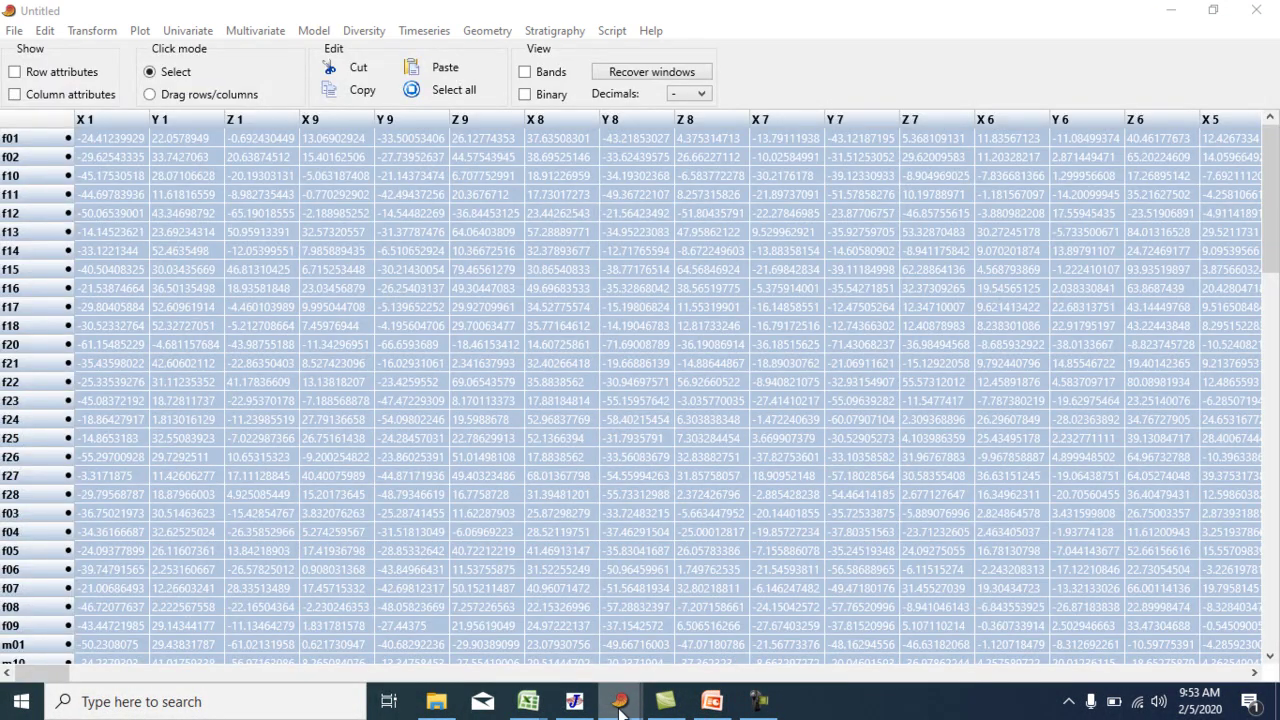
left_click(557, 677)
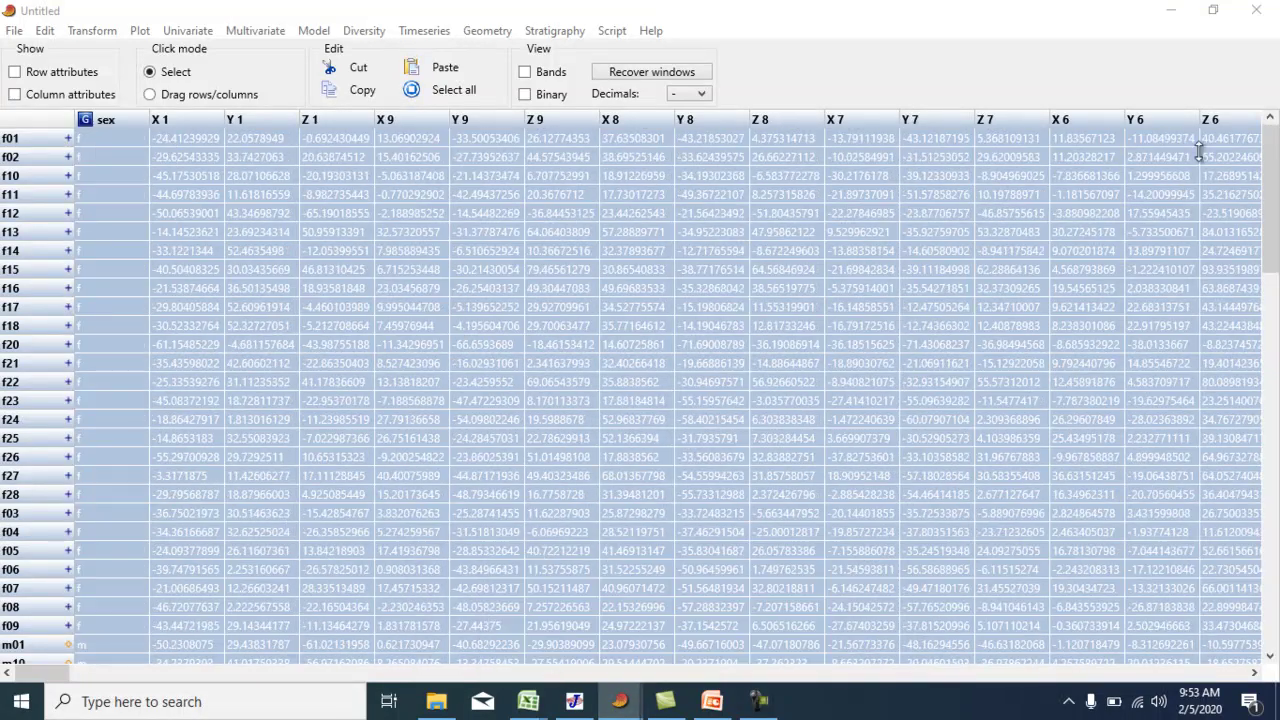
left_click(18, 34)
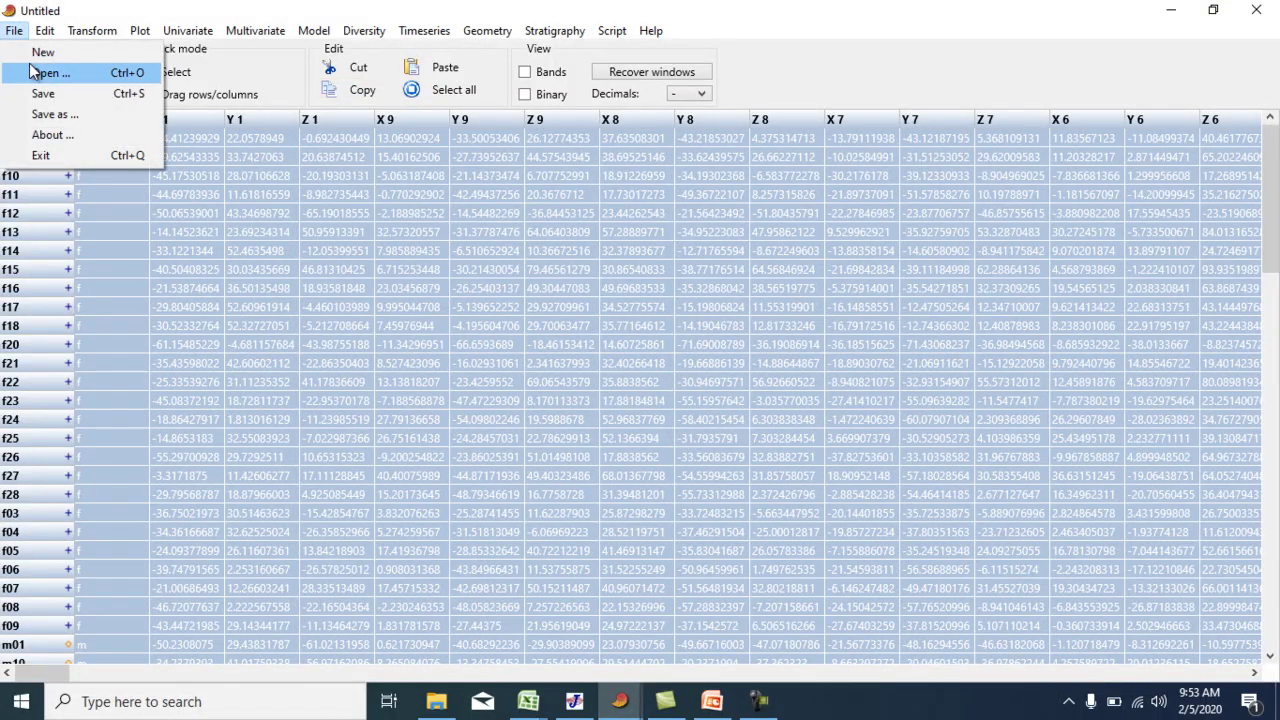
left_click(38, 72)
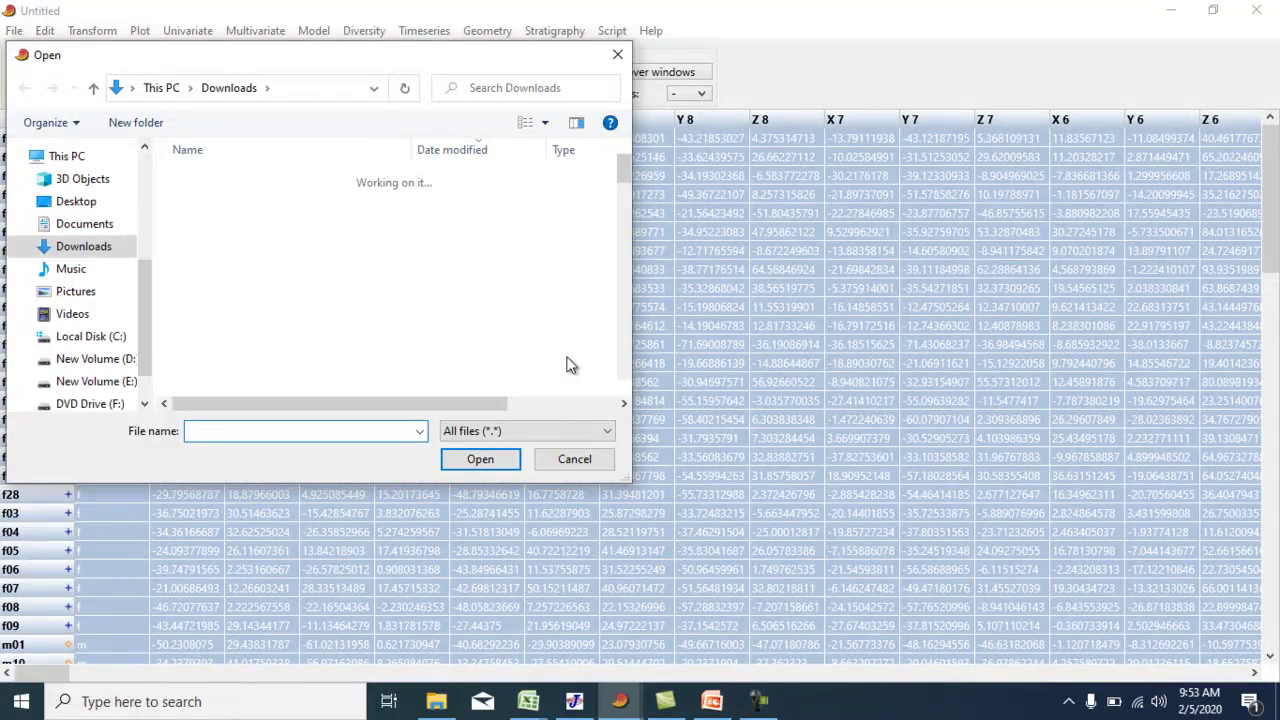
left_click(566, 462)
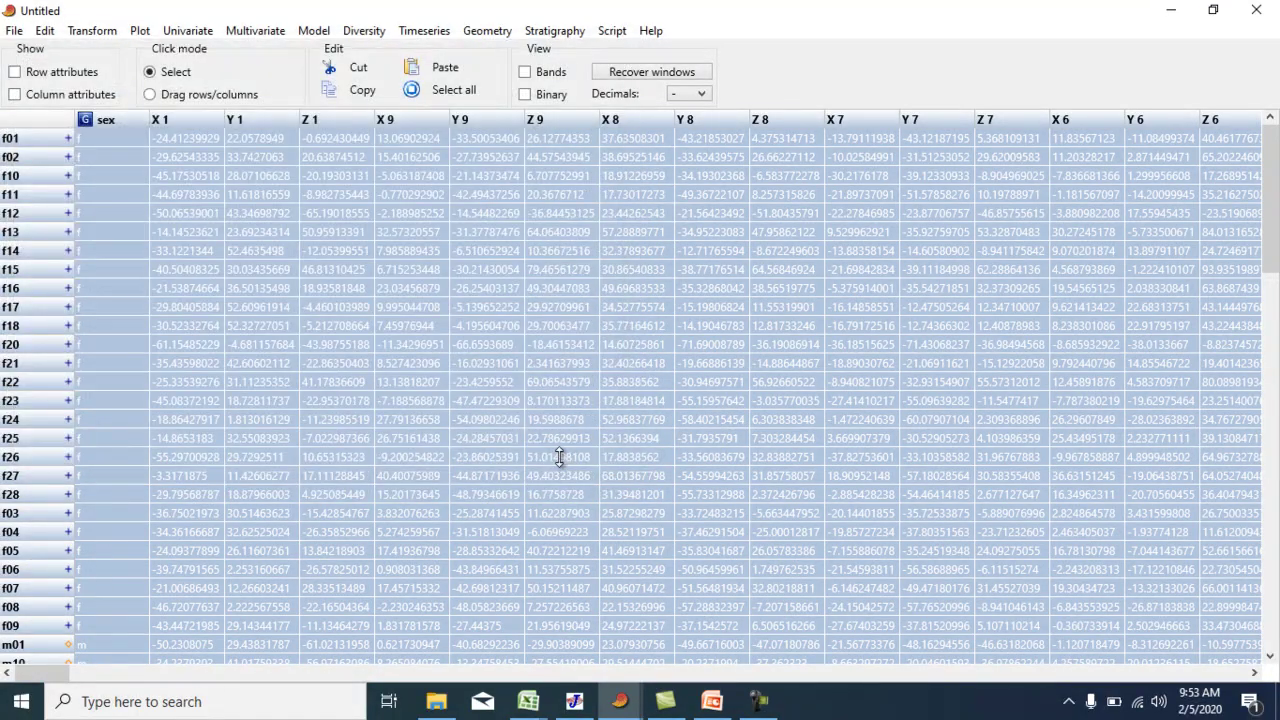
- Discard all data in the PAST spreadsheet that has the sex column, and close that window without saving
left_click(12, 30)
left_click(30, 50)
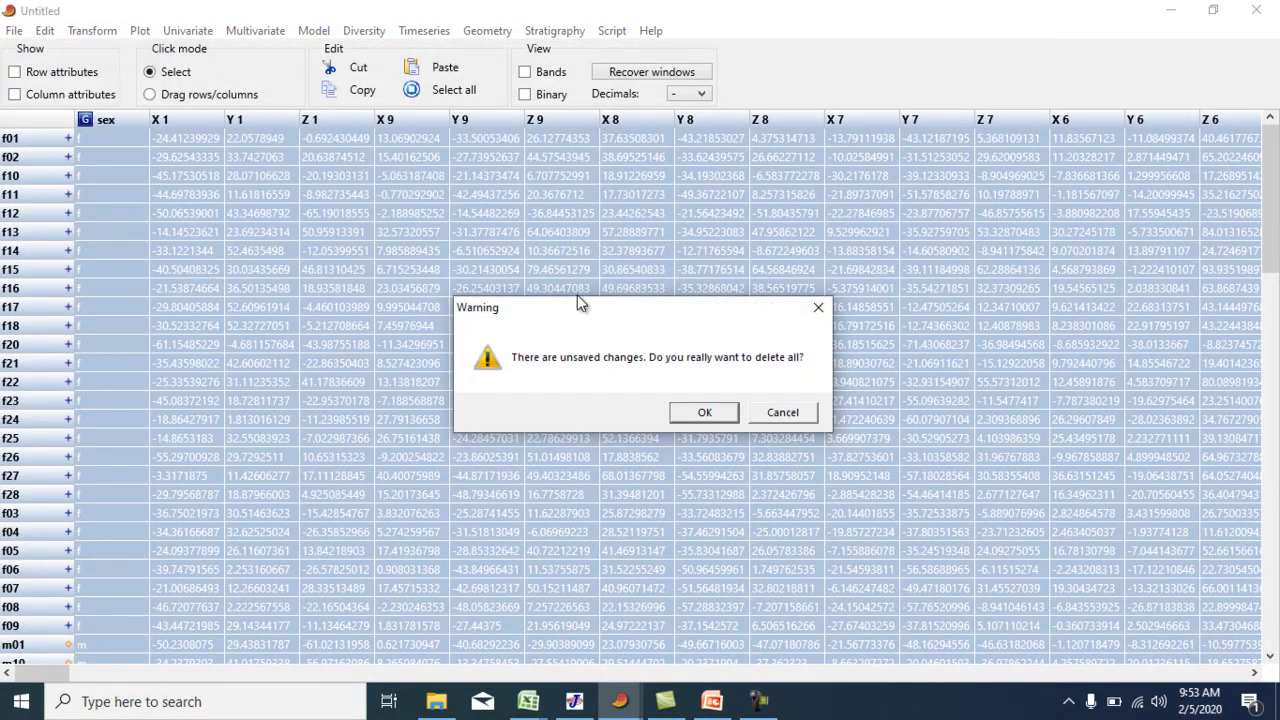
left_click(704, 412)
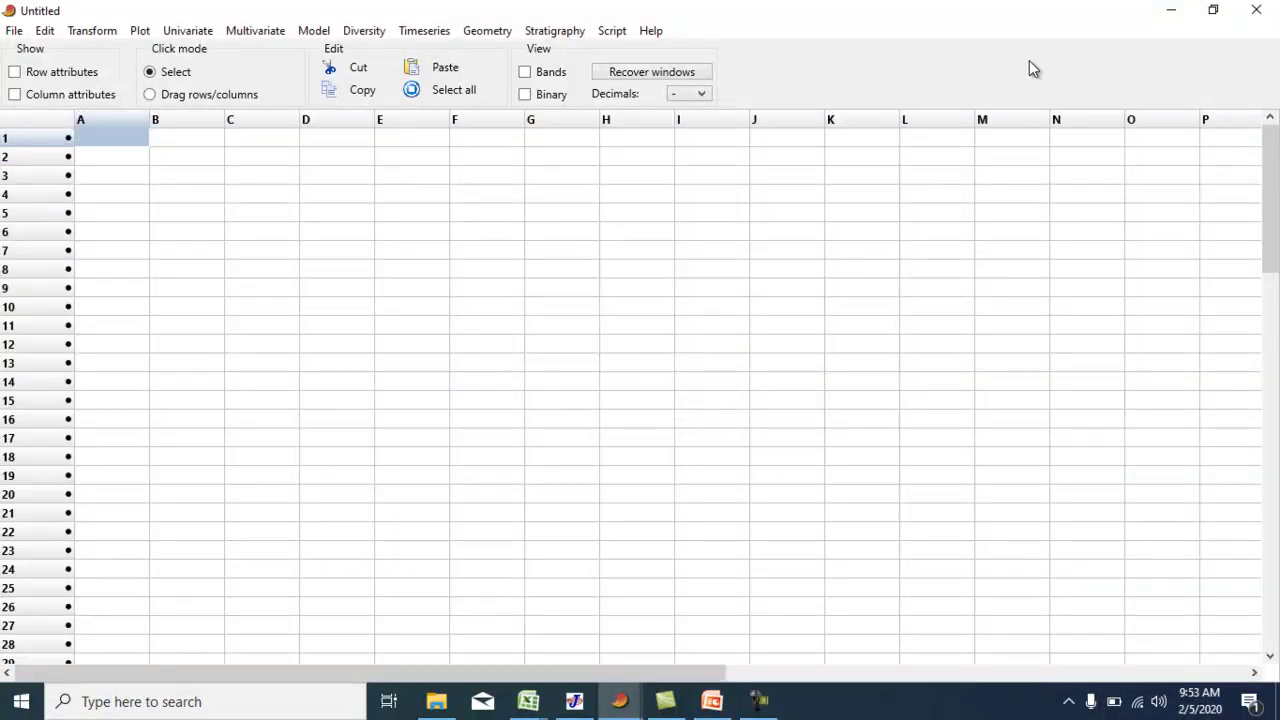
left_click(1257, 12)
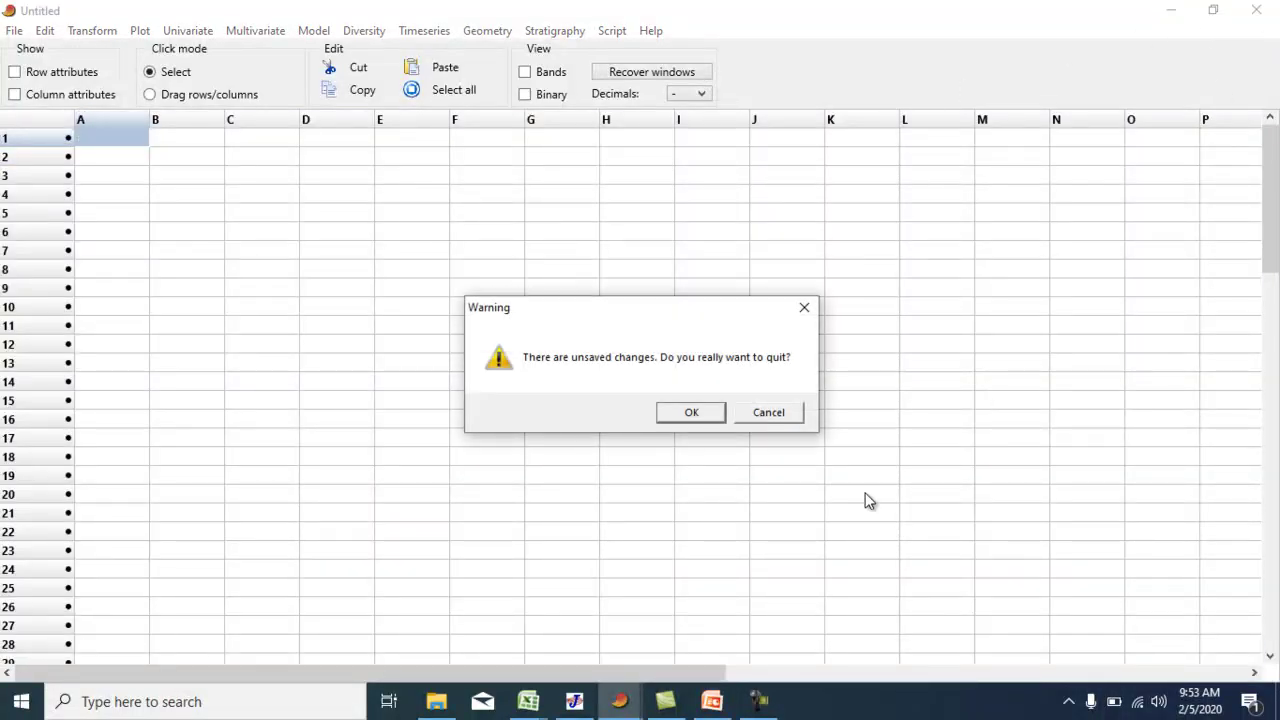
left_click(684, 411)
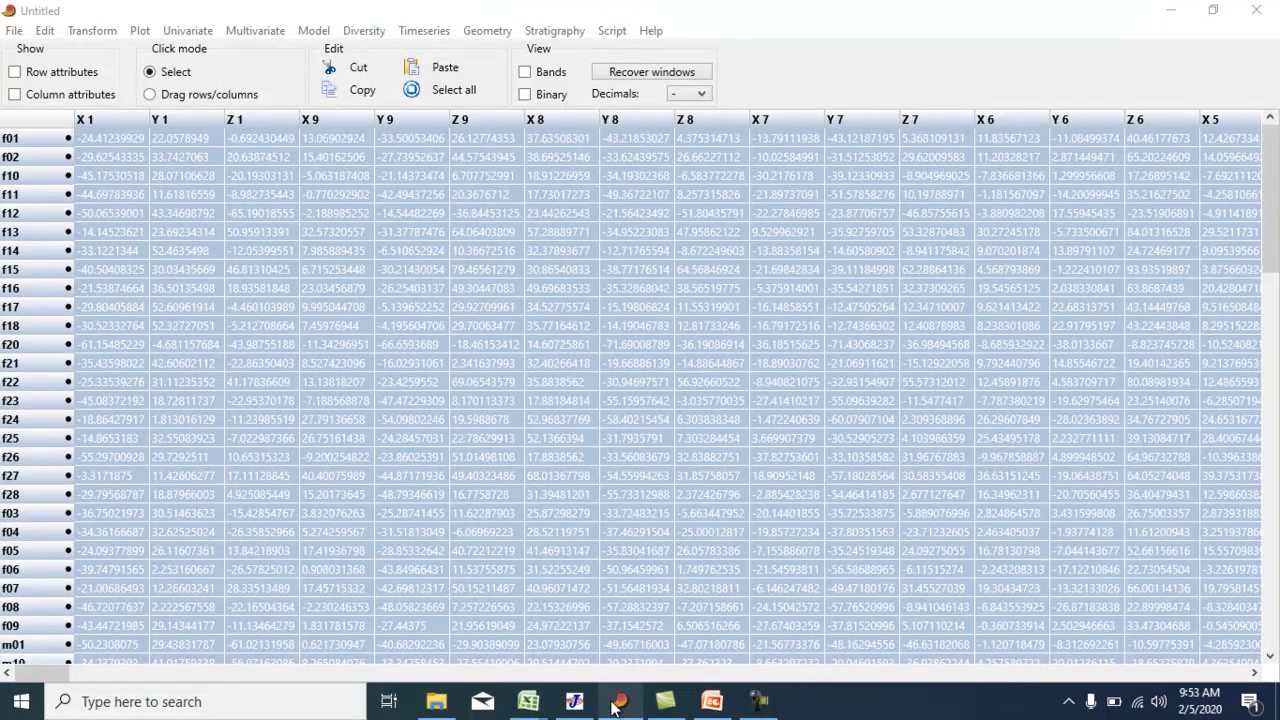
- Start a new empty spreadsheet in the remaining PAST window, discarding its landmark coordinate data
left_click(14, 30)
left_click(30, 49)
left_click(703, 413)
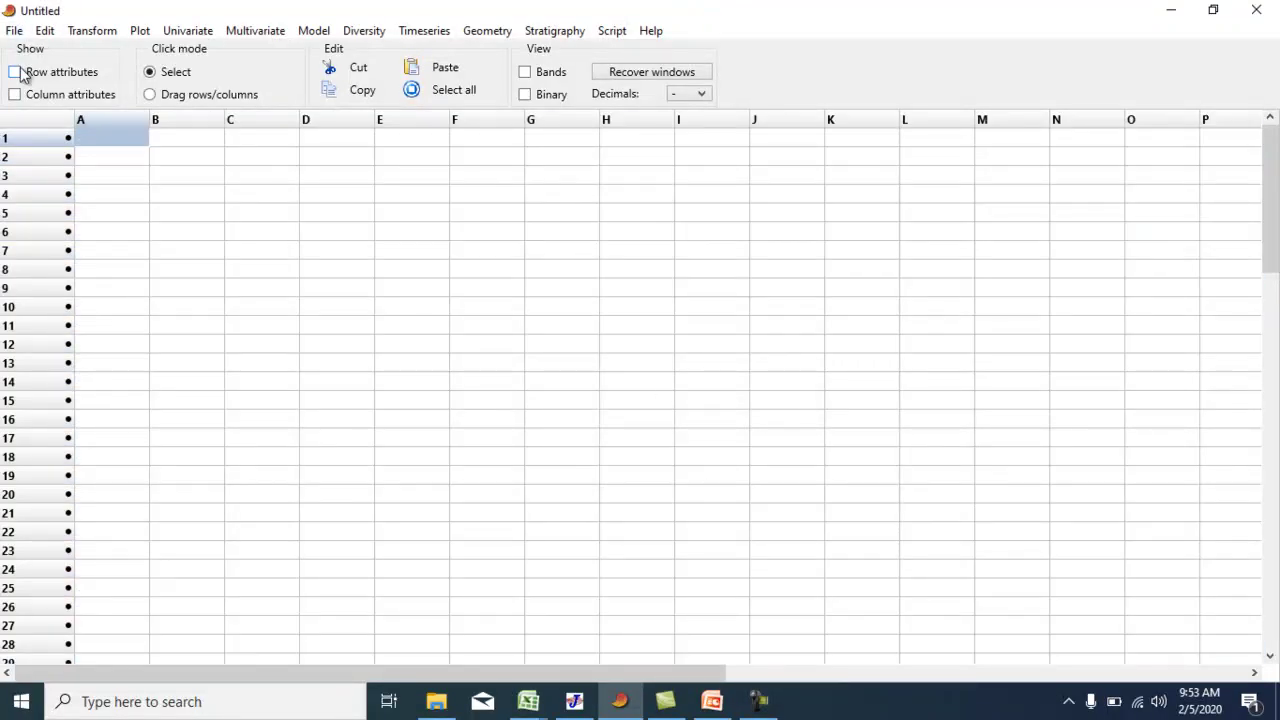
- Show the row and column attributes, and paste the copied PC table starting at the header cell of the Name column
left_click(20, 74)
left_click(15, 94)
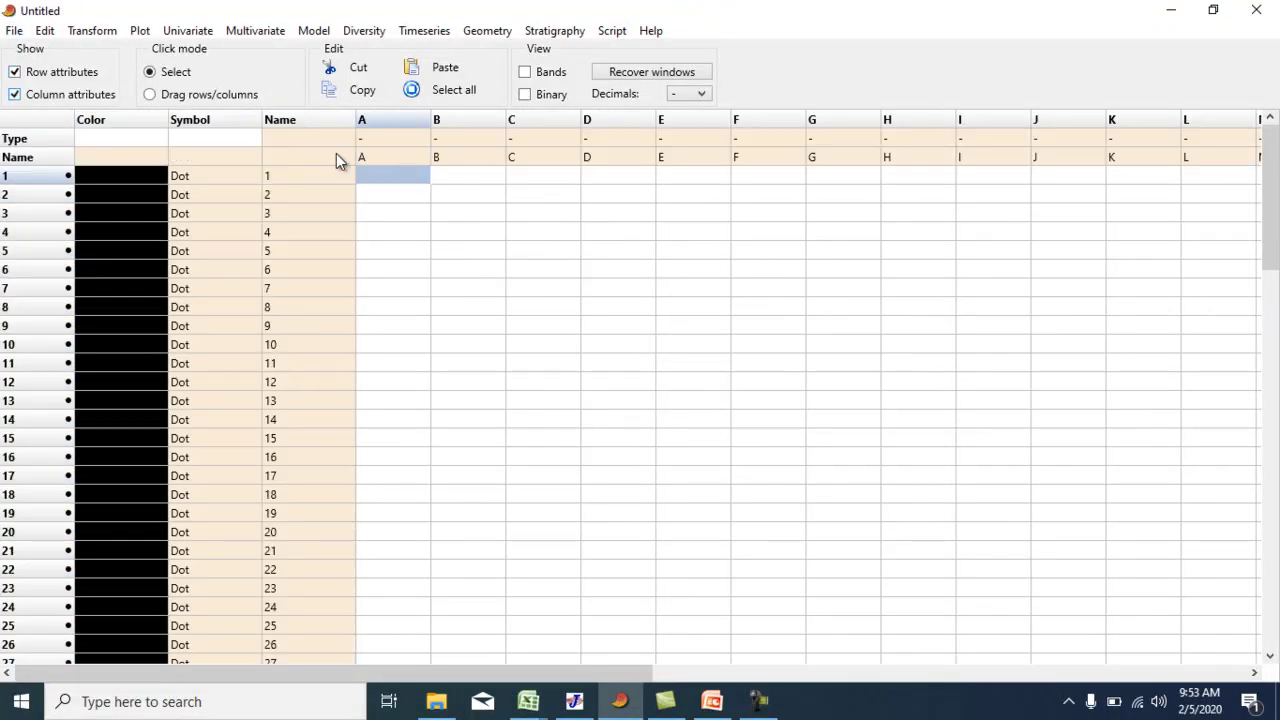
left_click(315, 156)
left_click(466, 68)
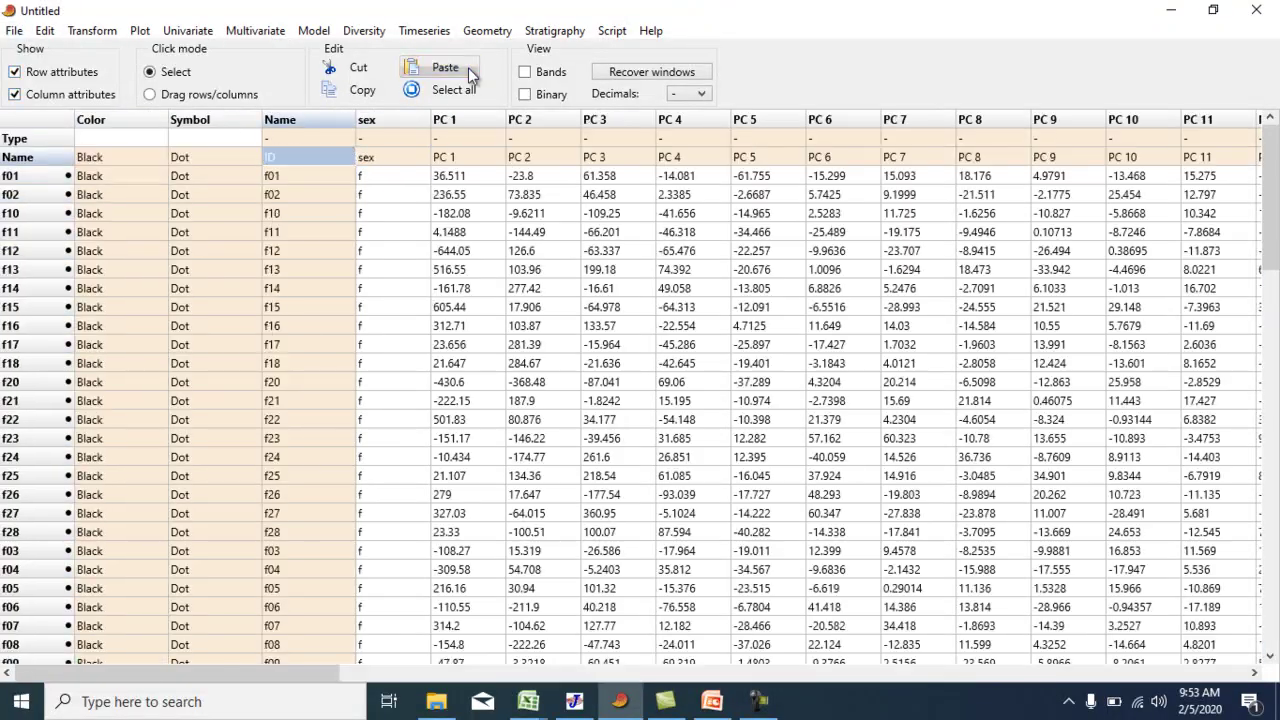
- Set the sex column's data type to Group, and hide the row and column attributes
left_click(382, 137)
left_click(382, 137)
left_click(385, 180)
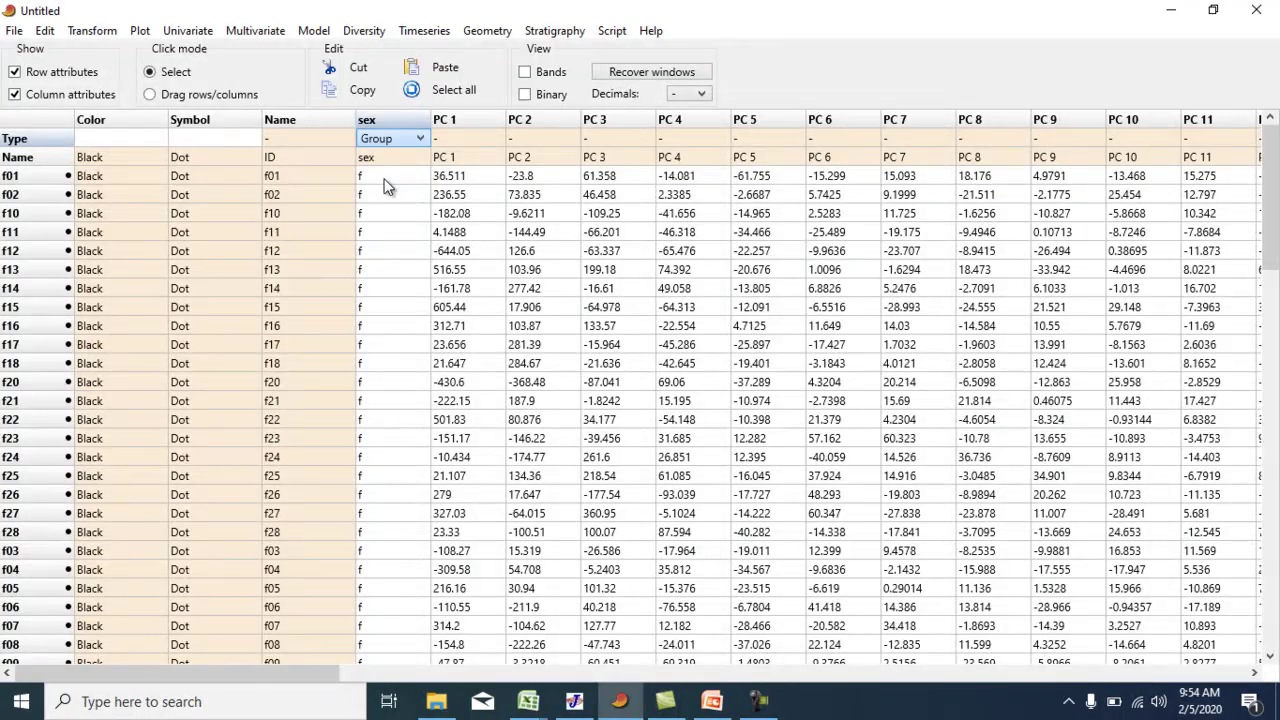
left_click(41, 75)
left_click(40, 94)
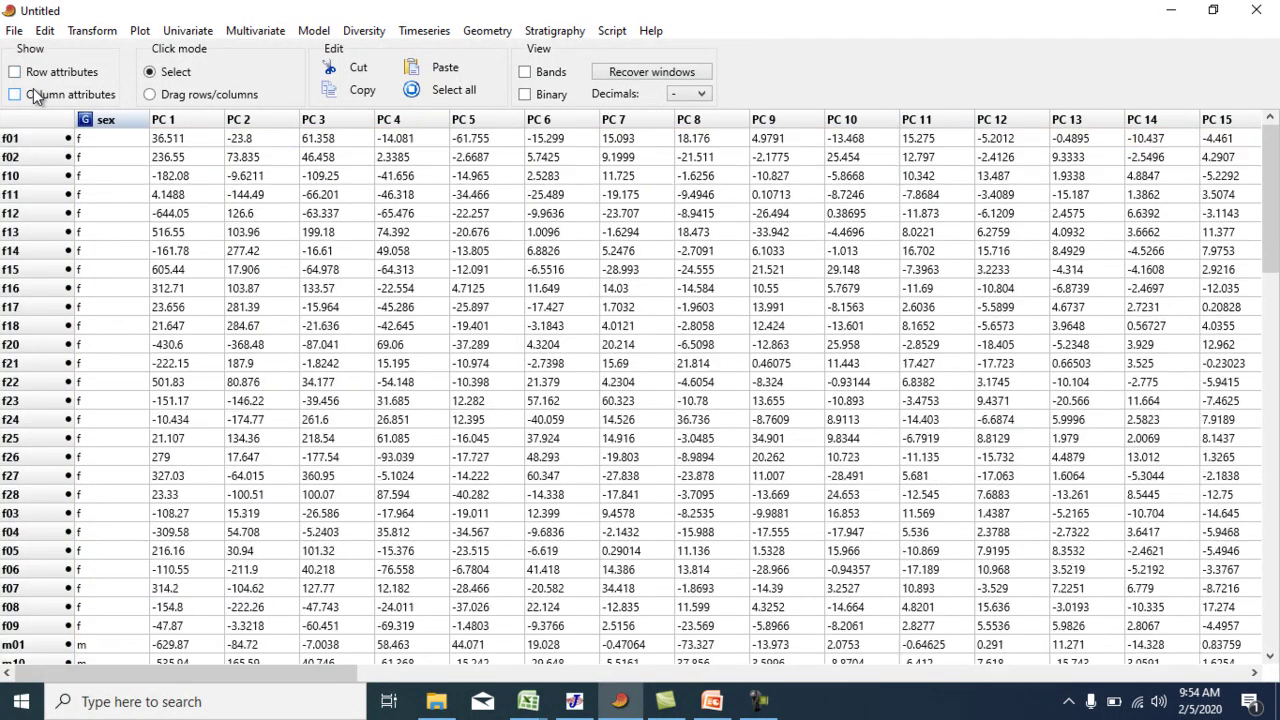
- Color the rows by sex group, assigning Indigo to f and Darkgreen to m
left_click(106, 120)
left_click(45, 31)
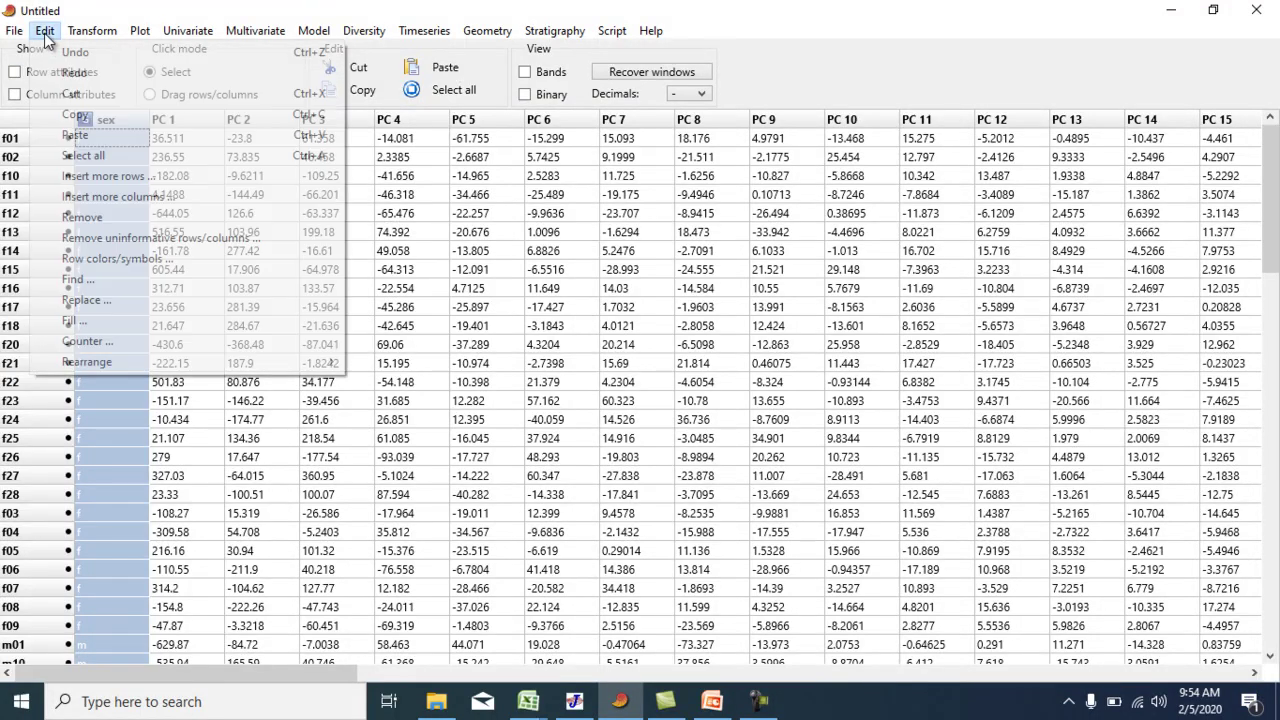
left_click(97, 258)
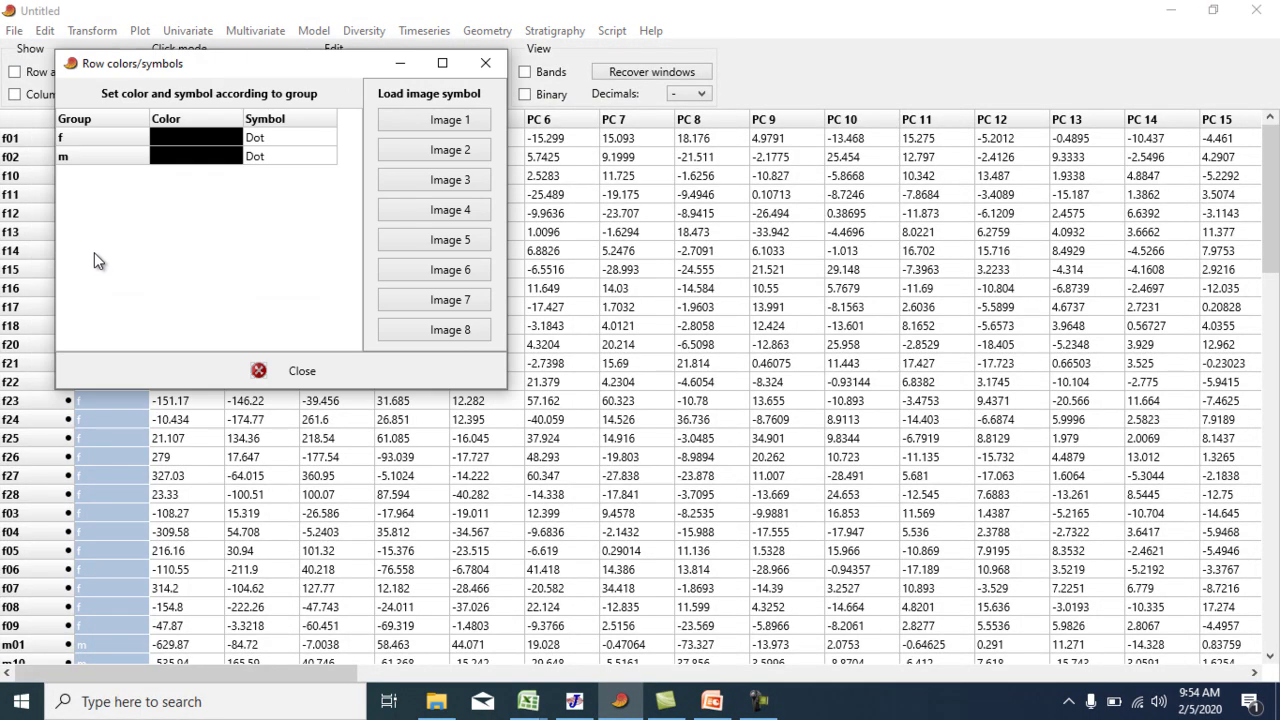
left_click(208, 139)
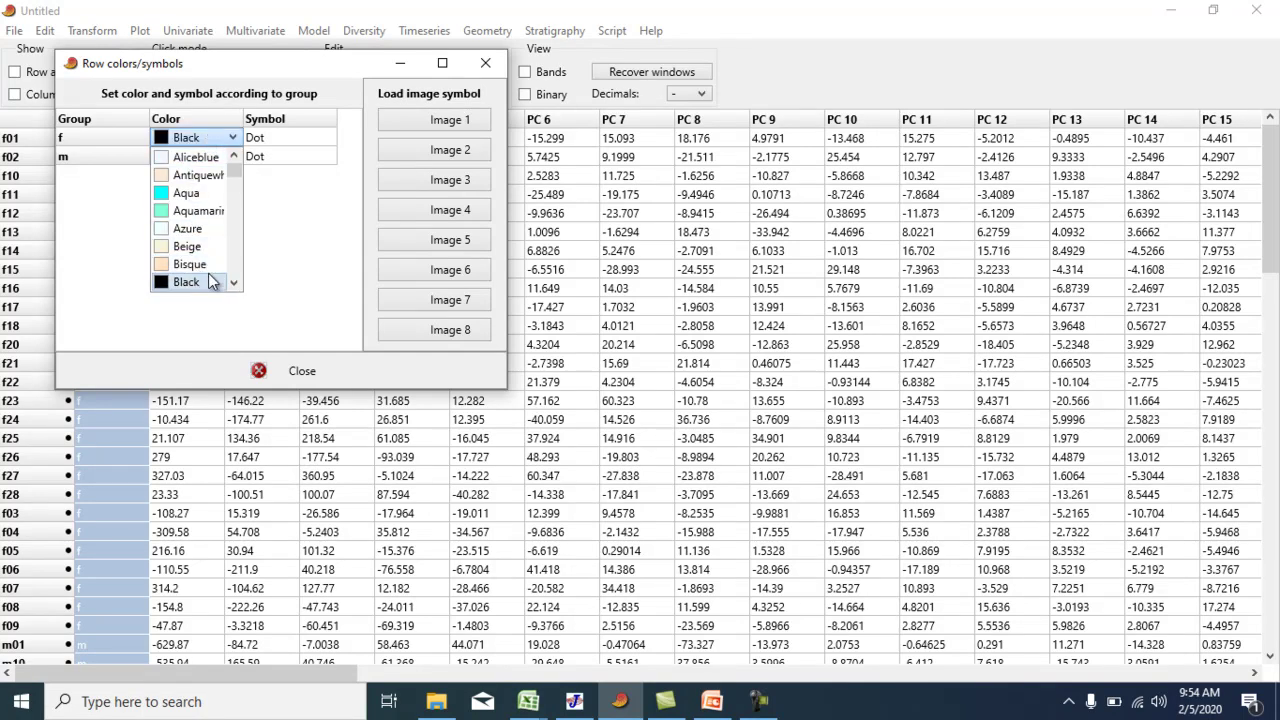
left_click_drag(234, 172, 241, 216)
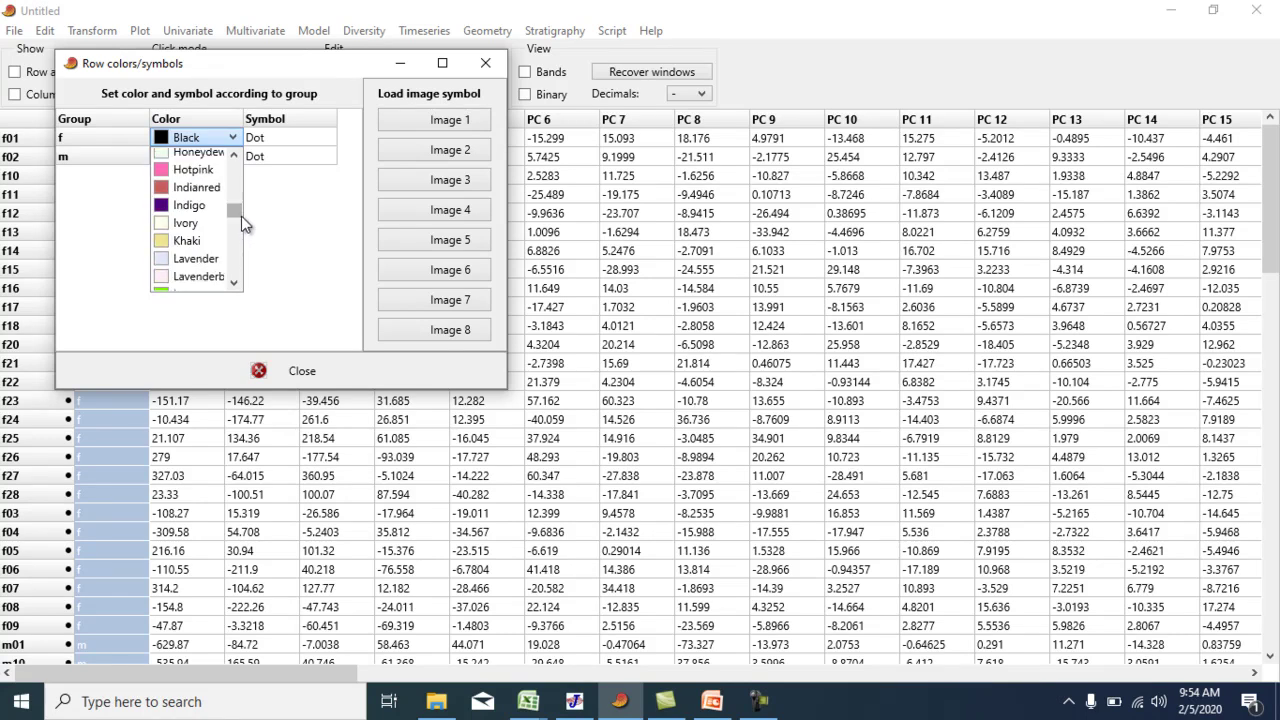
left_click(200, 207)
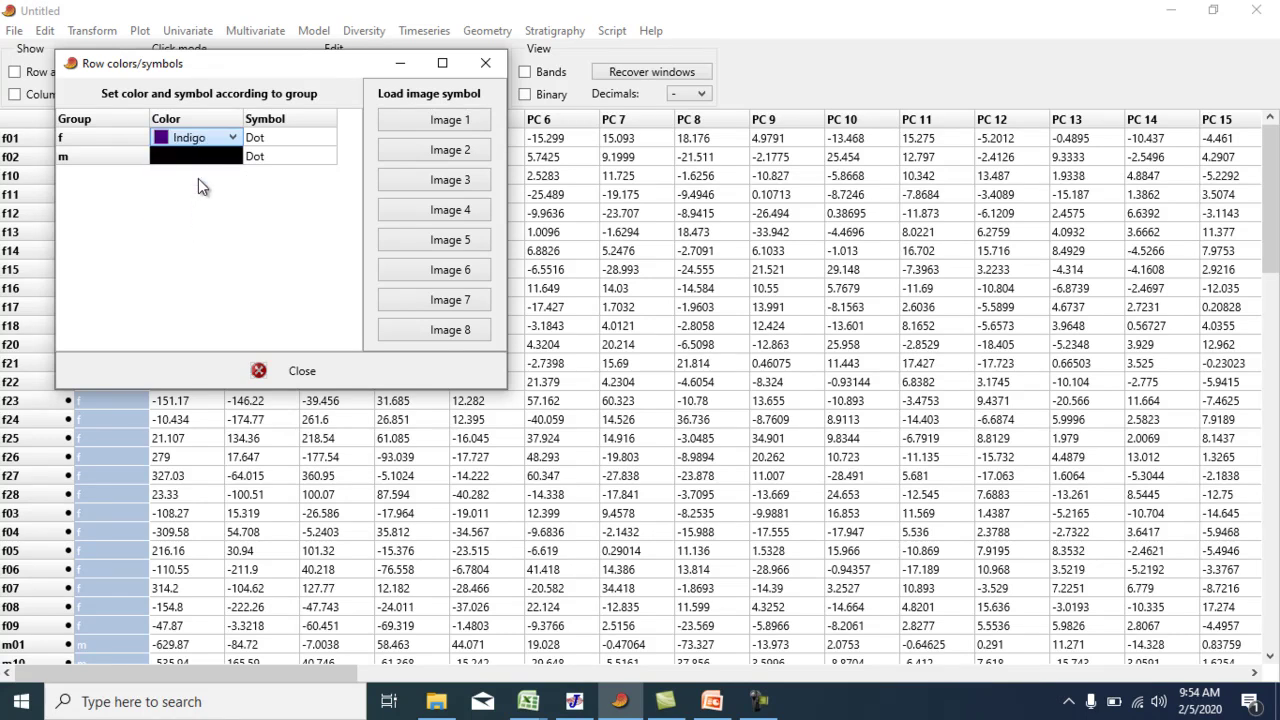
left_click(198, 168)
left_click(198, 160)
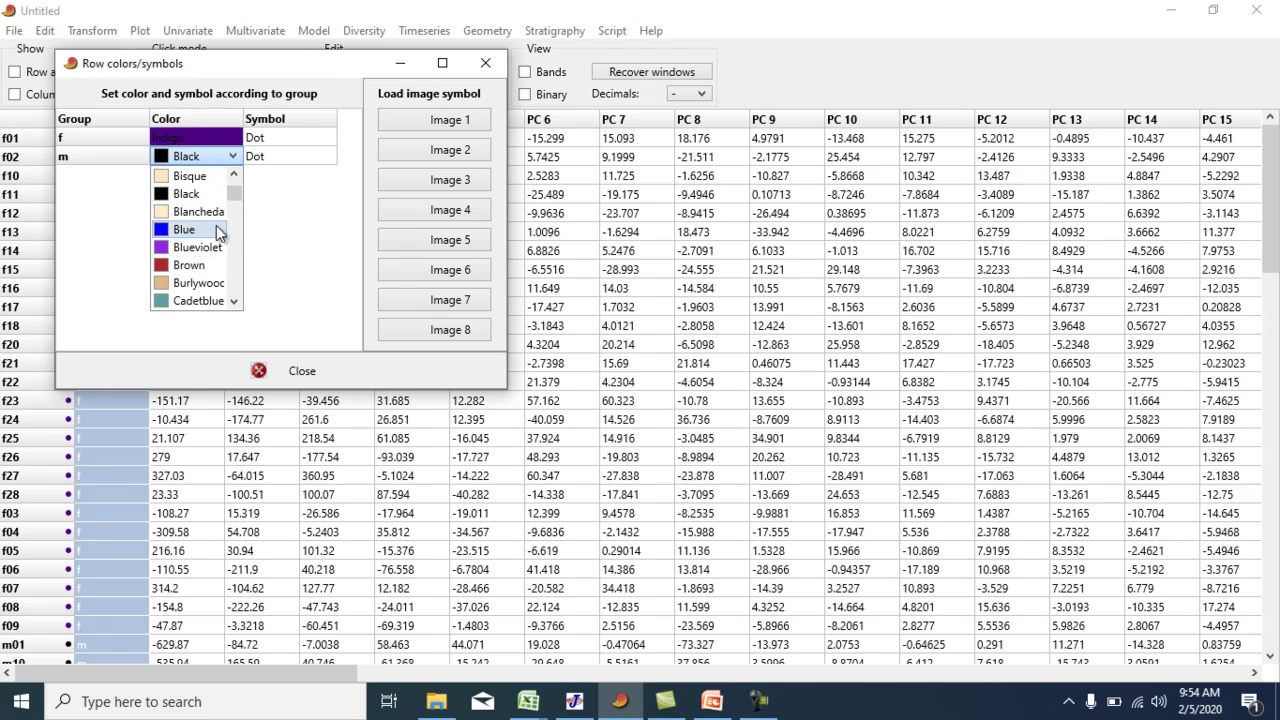
left_click_drag(231, 193, 237, 213)
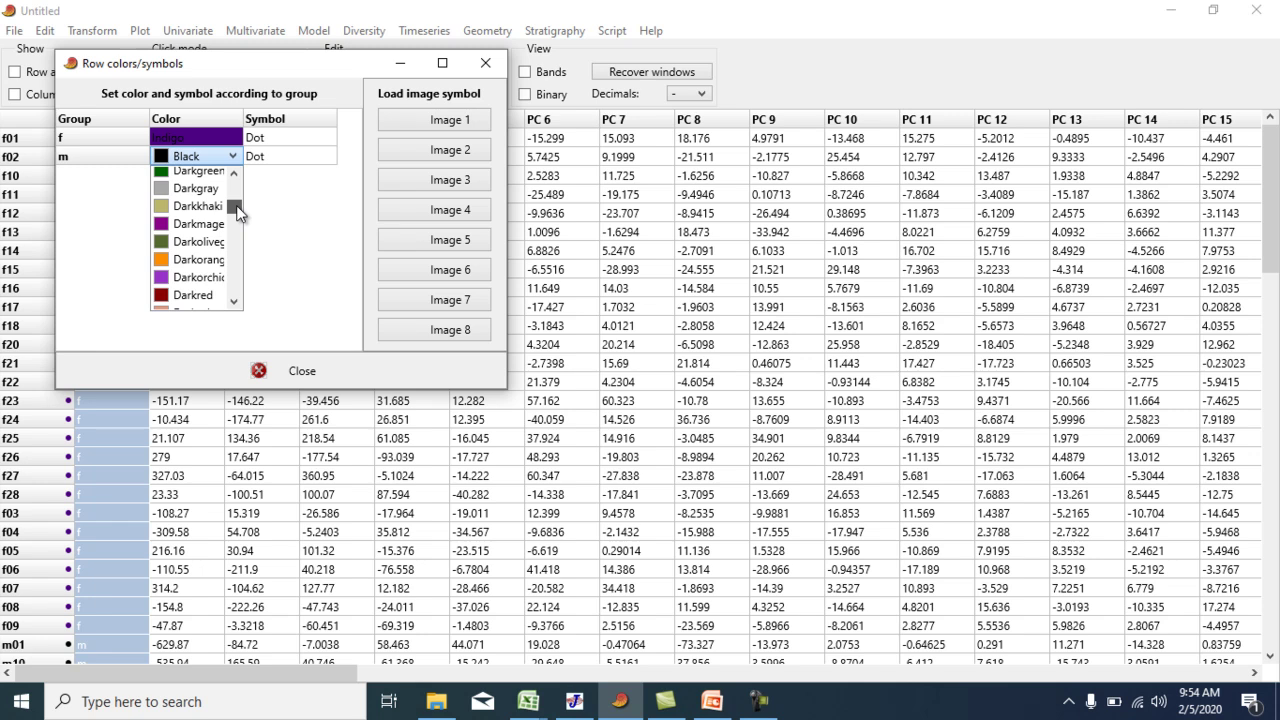
left_click(192, 177)
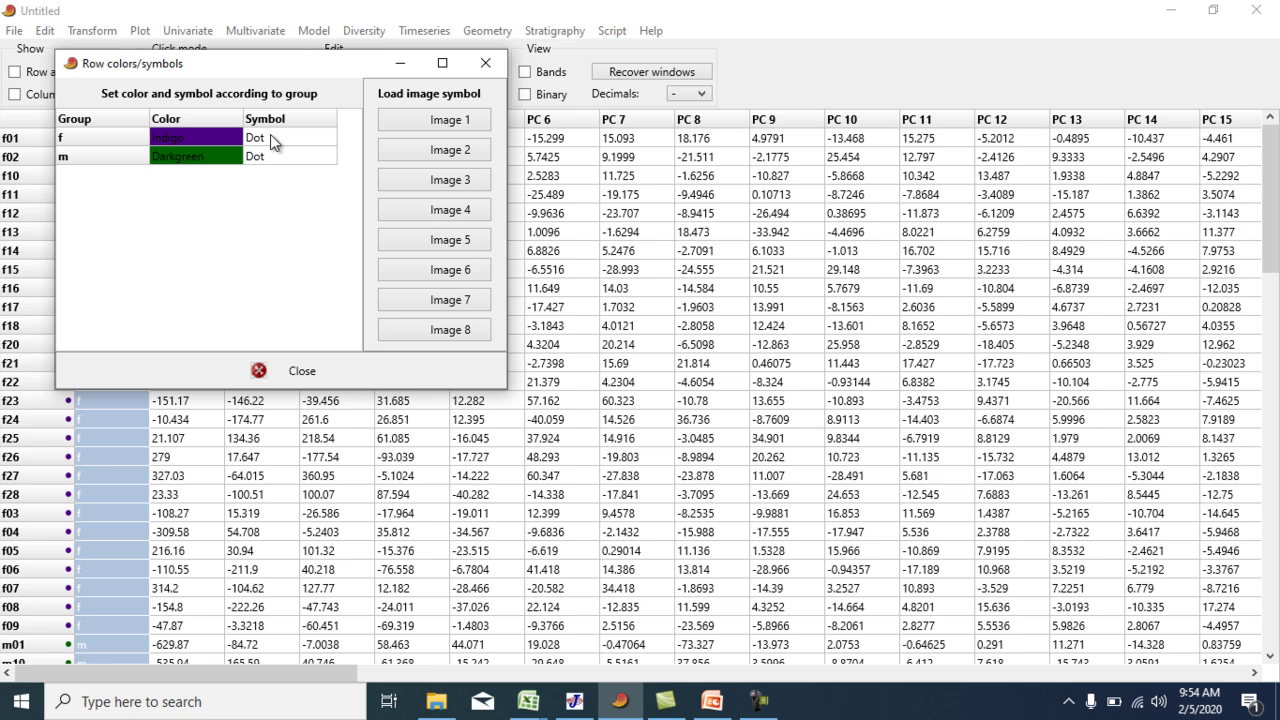
- Set the row symbol to Plus for group f and Diamond for group m, and close the color and symbol settings
left_click(270, 134)
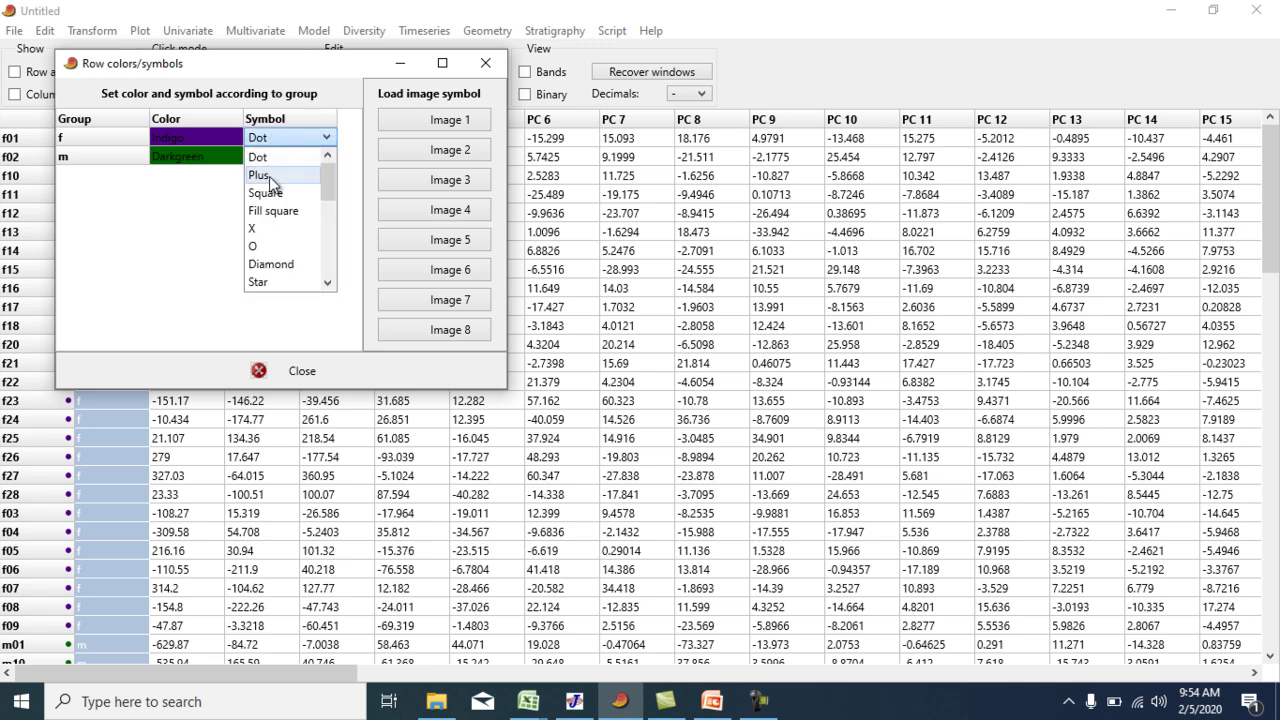
left_click(270, 174)
left_click(271, 157)
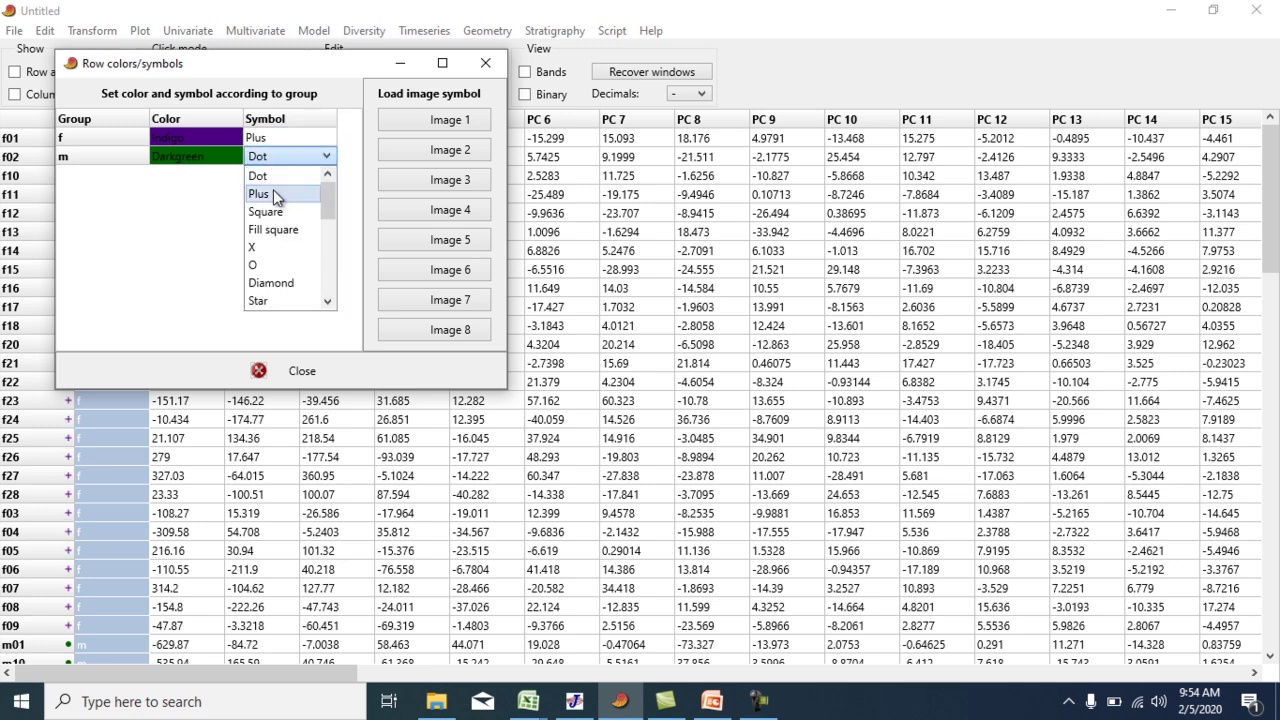
left_click(271, 283)
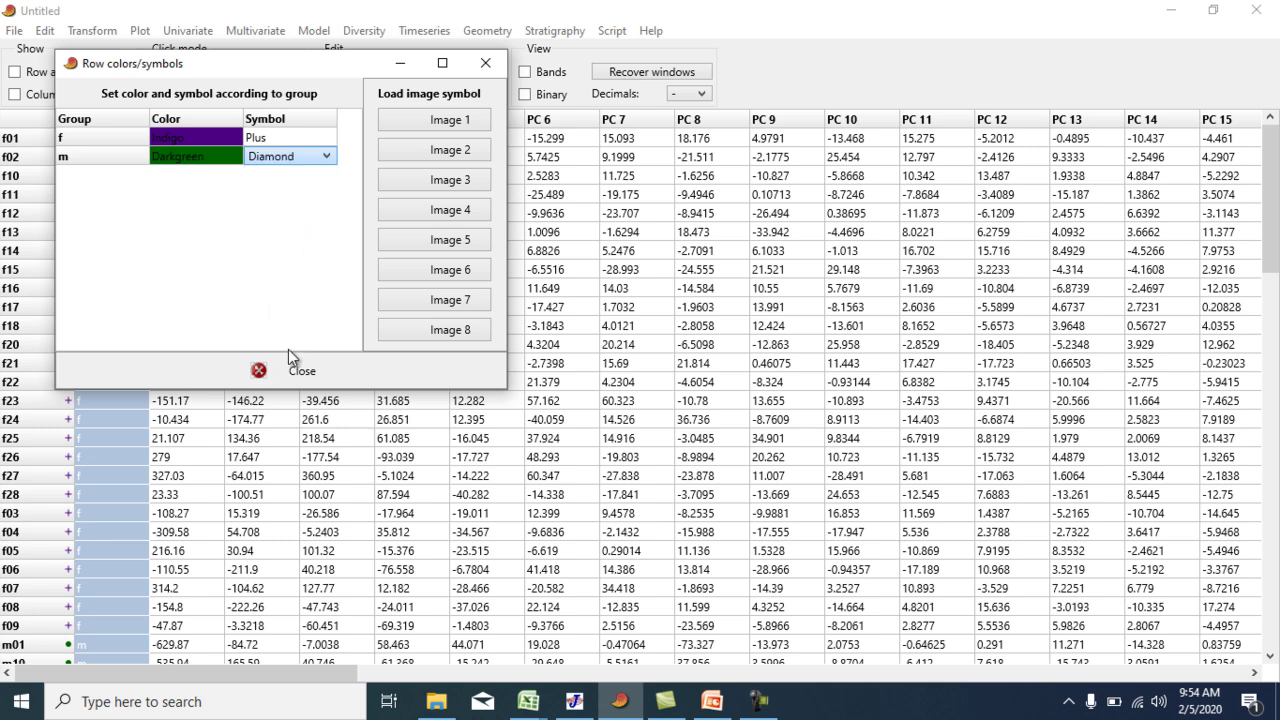
left_click(301, 372)
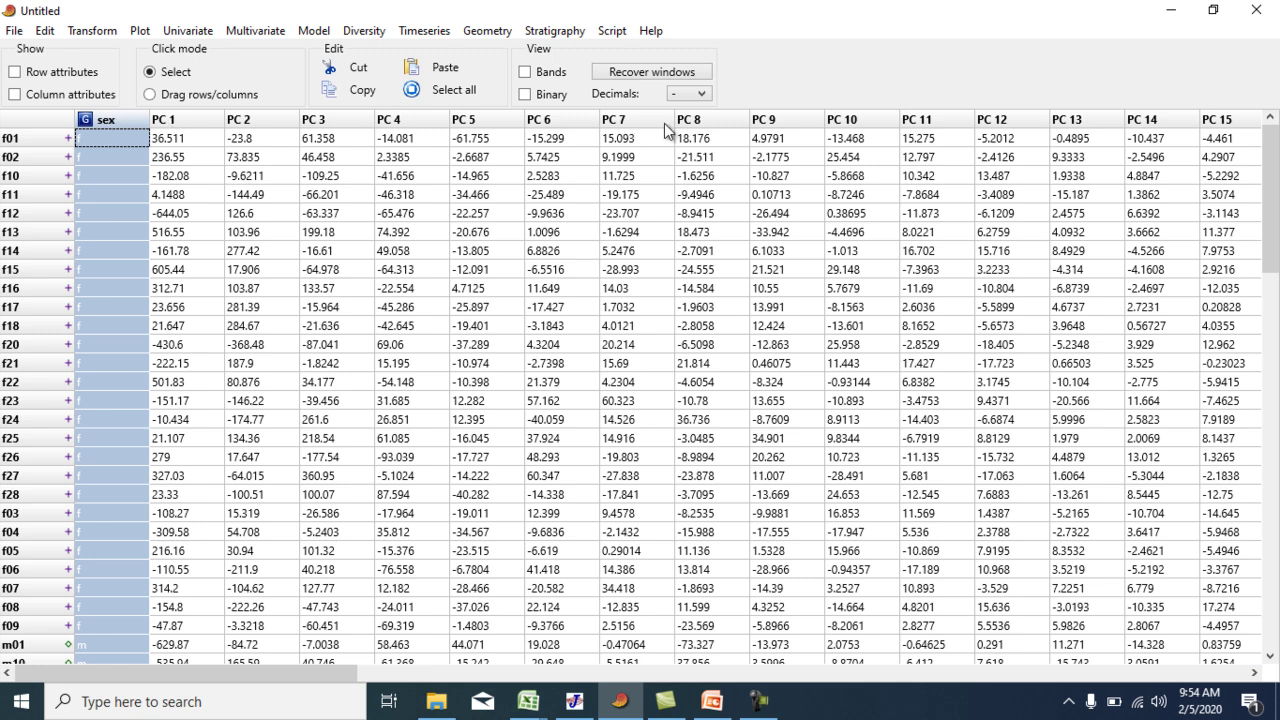
- Select the sex column through PC 10 and run the several-sample tests (ANOVA, Kruskal-Wallis) on them
left_click_drag(148, 127, 510, 128)
left_click_drag(845, 130, 856, 130)
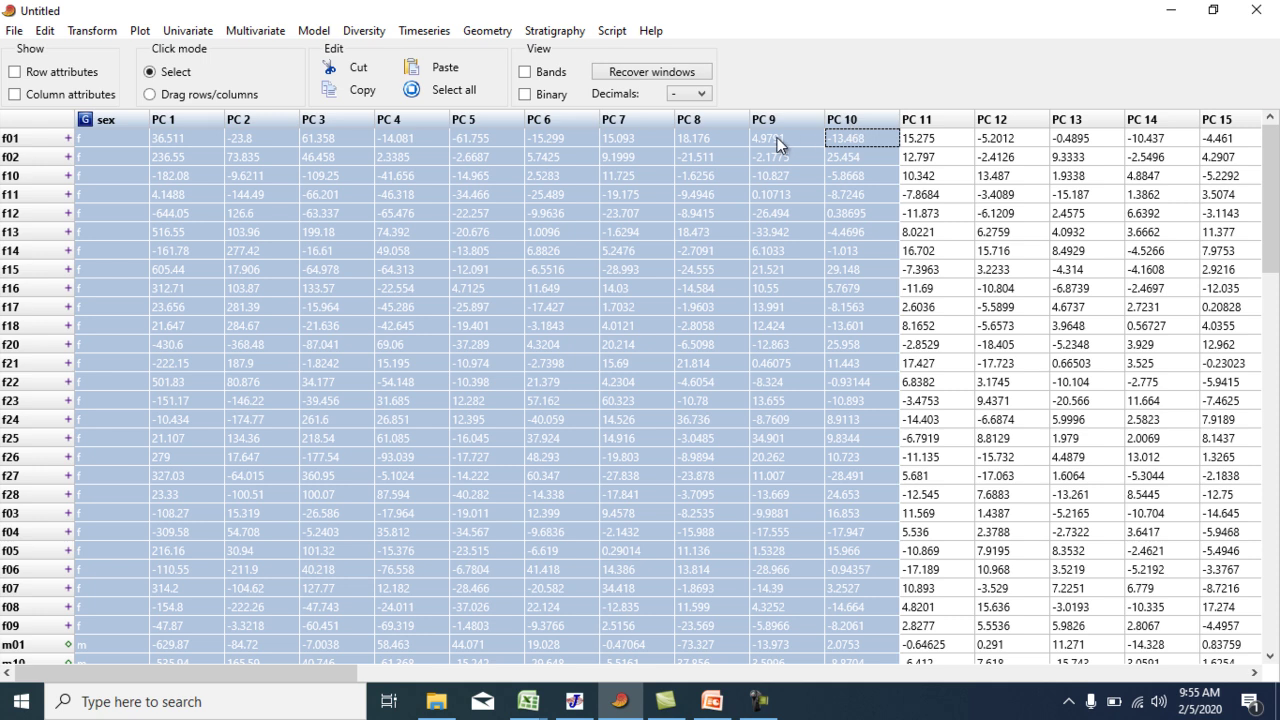
left_click(193, 33)
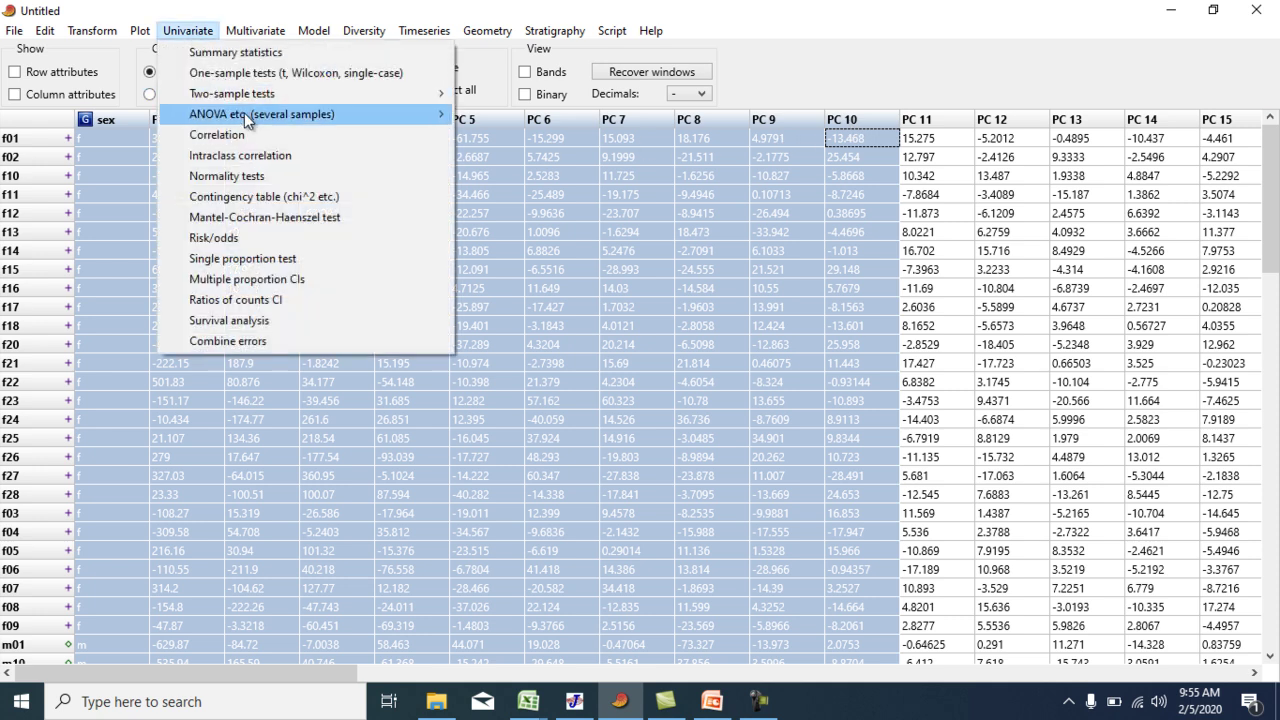
mouse_move(246, 116)
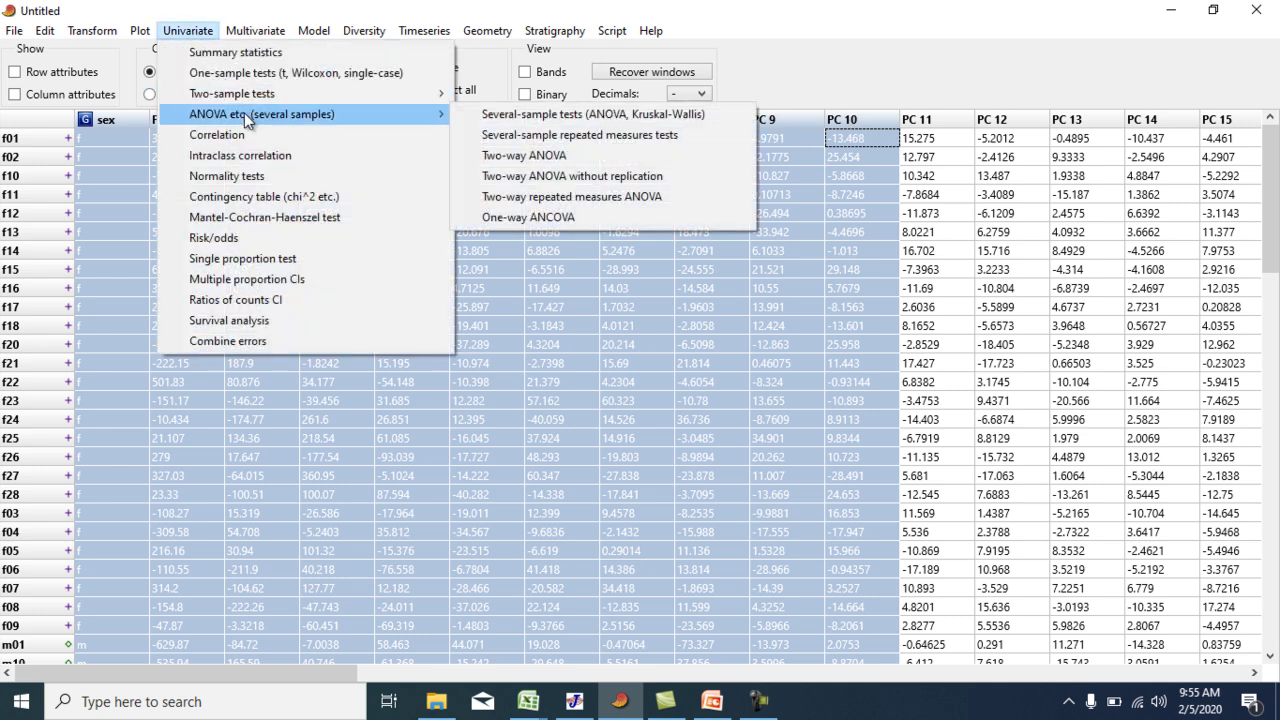
left_click(556, 116)
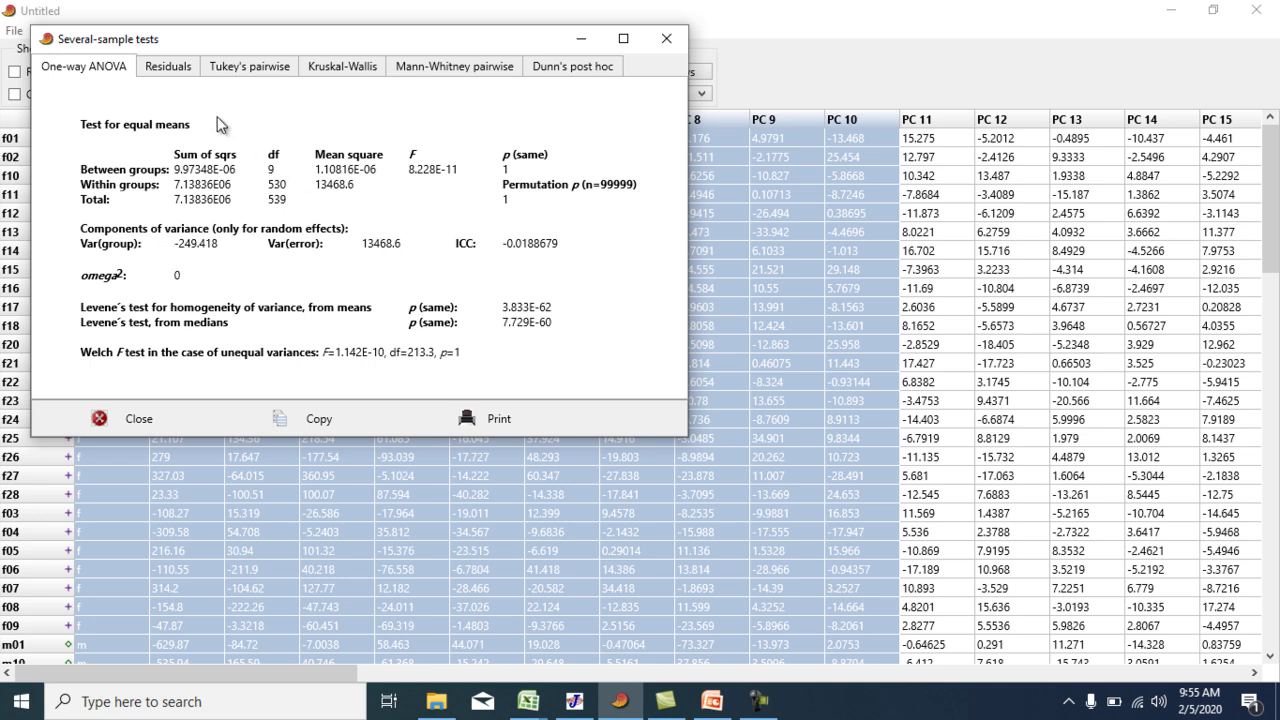
- Review the residuals, Tukey's pairwise, Kruskal-Wallis, Mann-Whitney pairwise and one-way ANOVA results, and close the test results
left_click(175, 65)
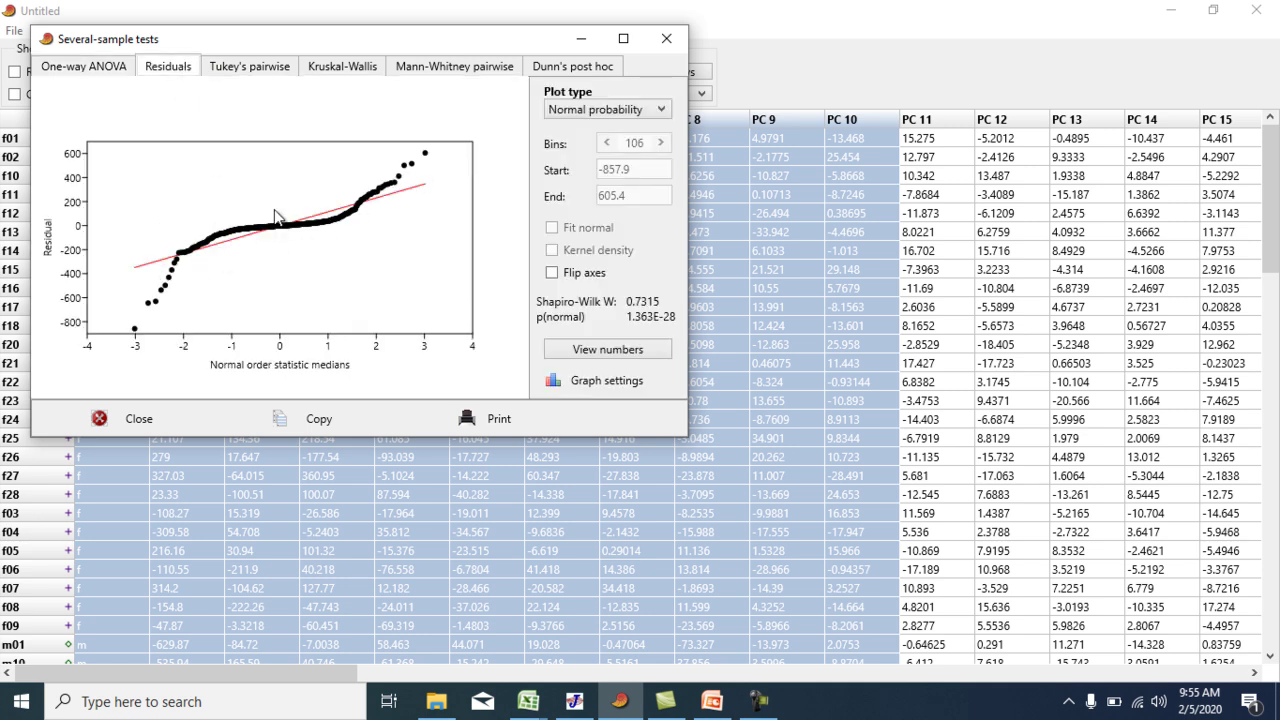
left_click(233, 75)
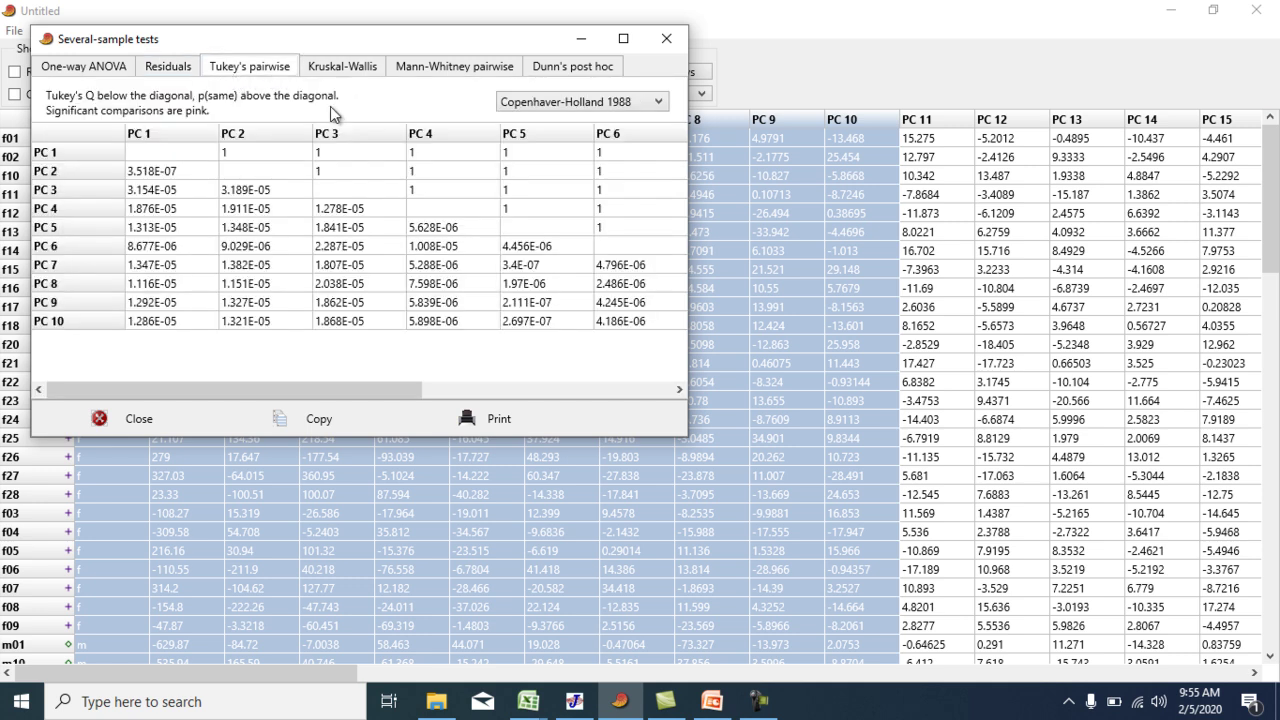
left_click(351, 68)
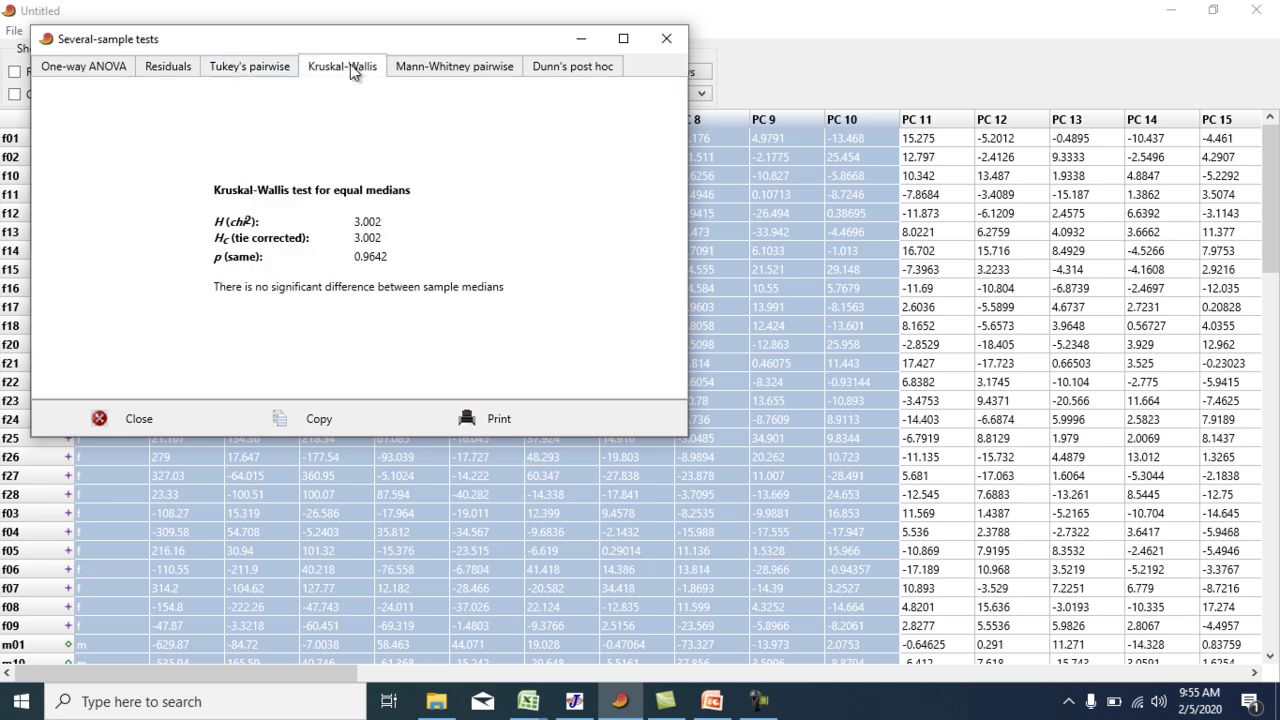
left_click(407, 70)
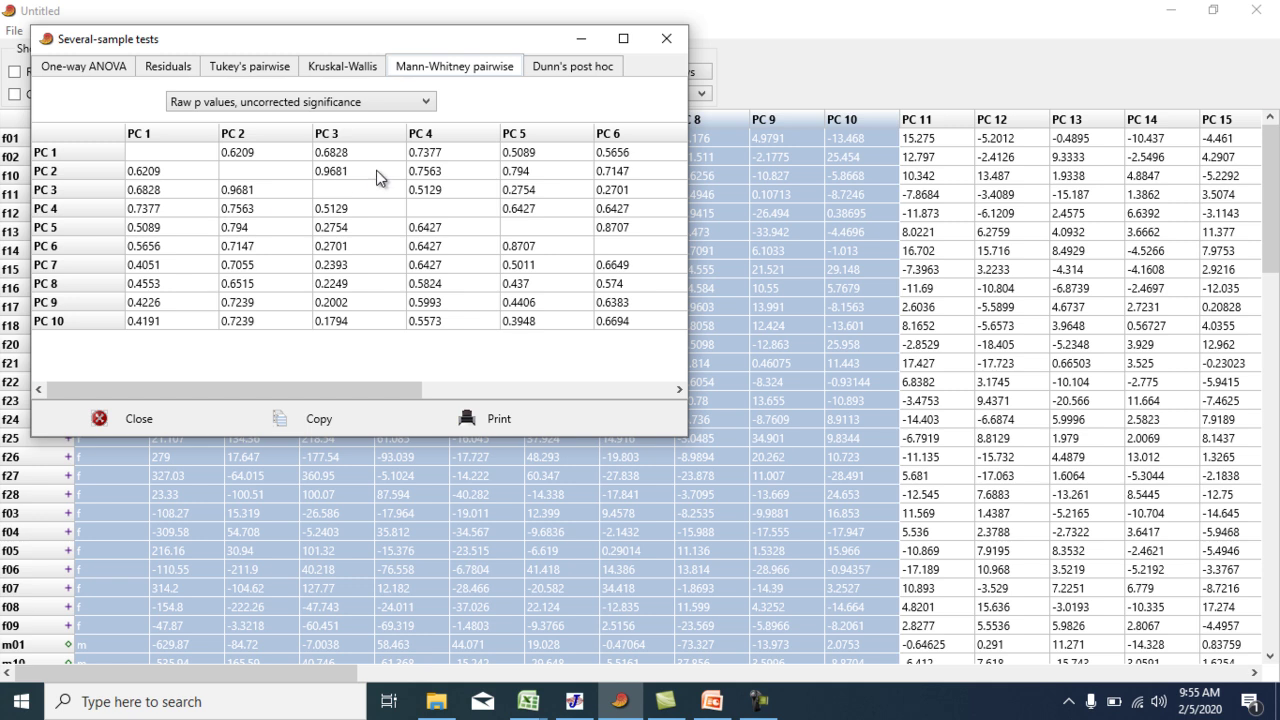
left_click(97, 70)
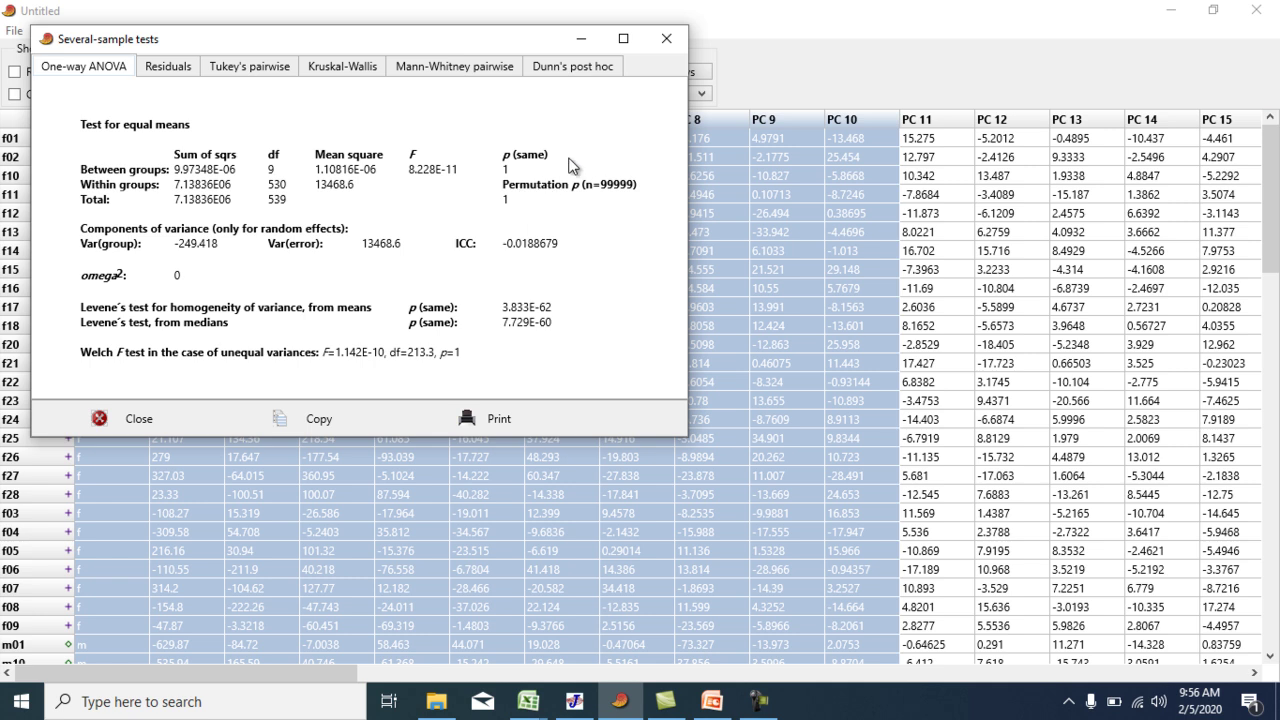
left_click(667, 40)
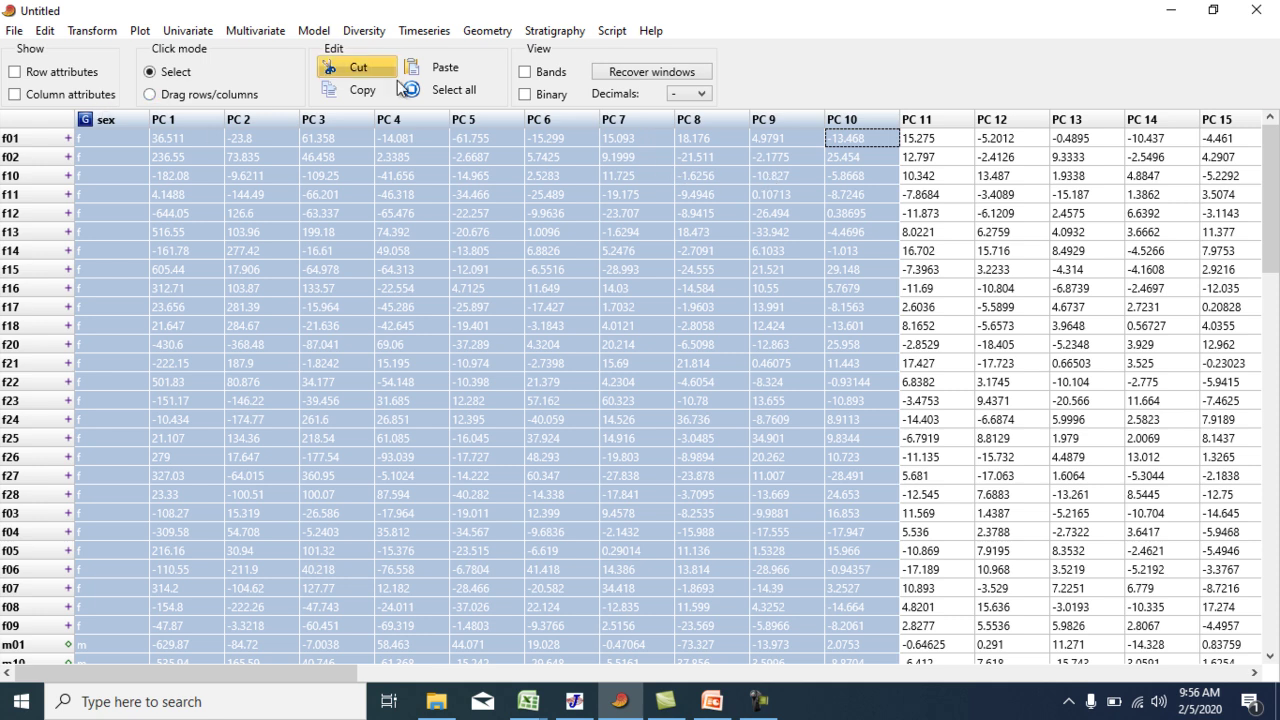
- Select the entire data table and run the several-sample tests (ANOVA, Kruskal-Wallis) on all PCs
left_click(441, 90)
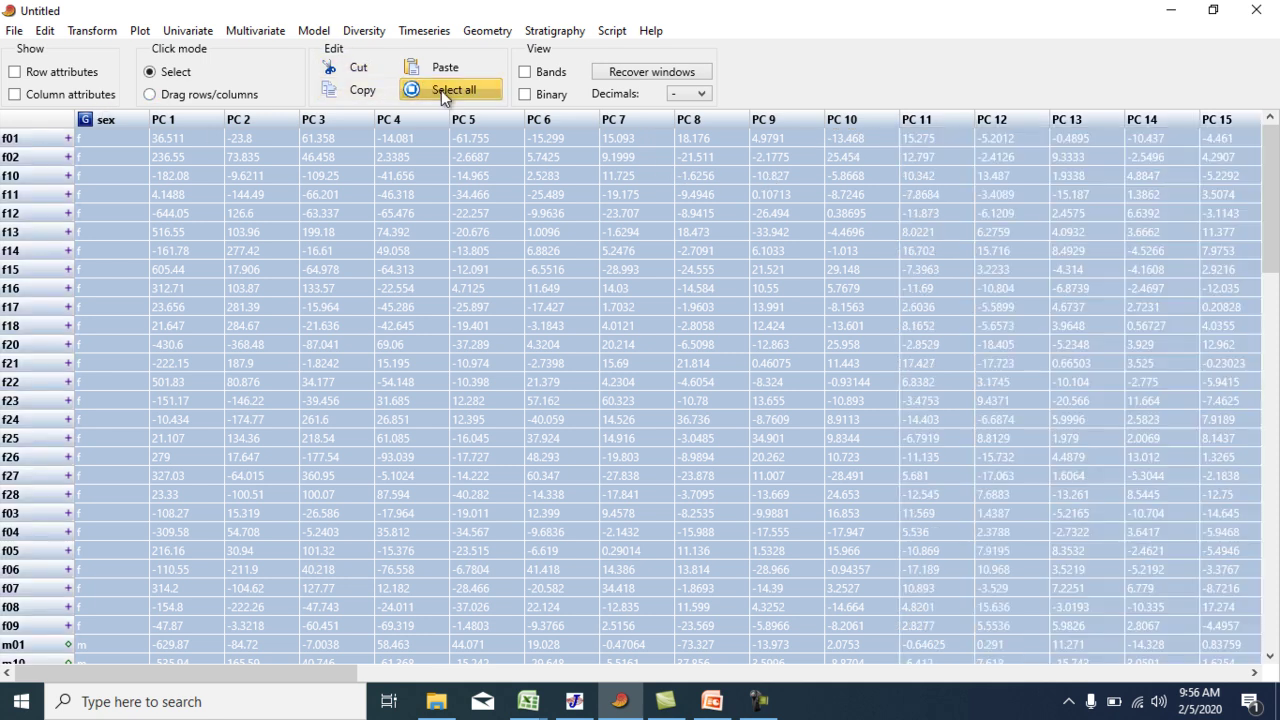
left_click(183, 35)
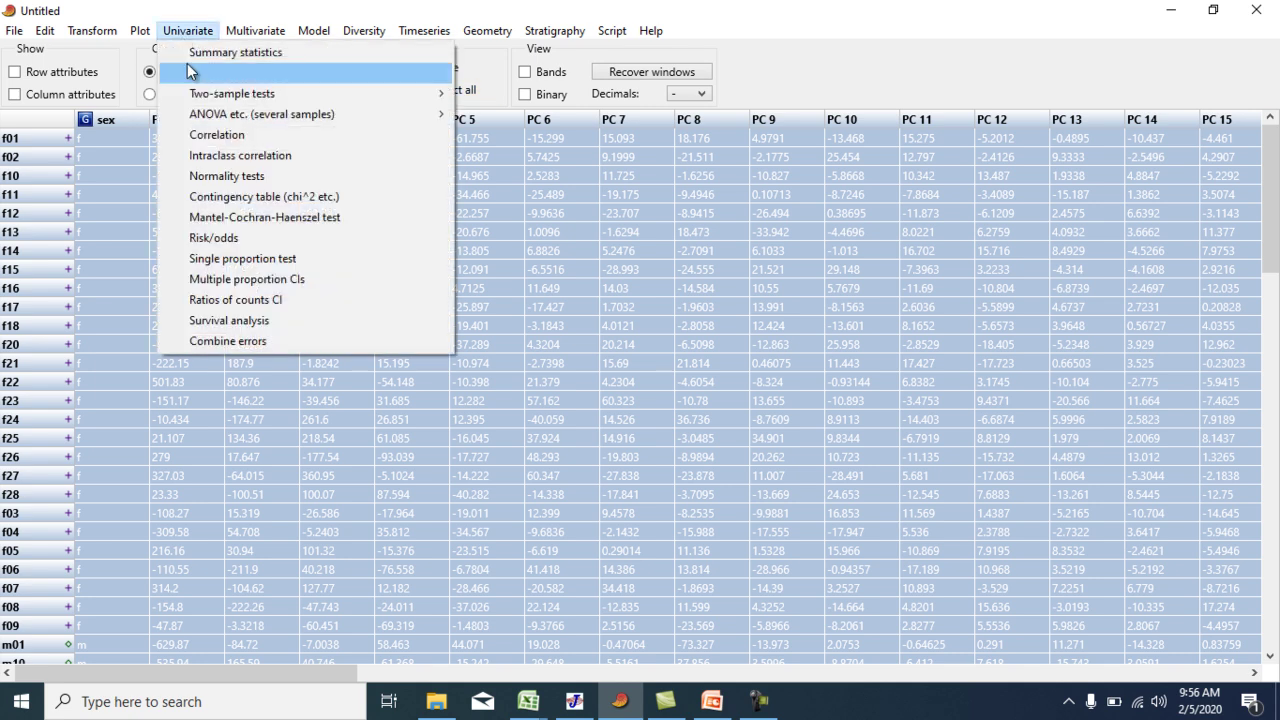
mouse_move(211, 114)
left_click(471, 115)
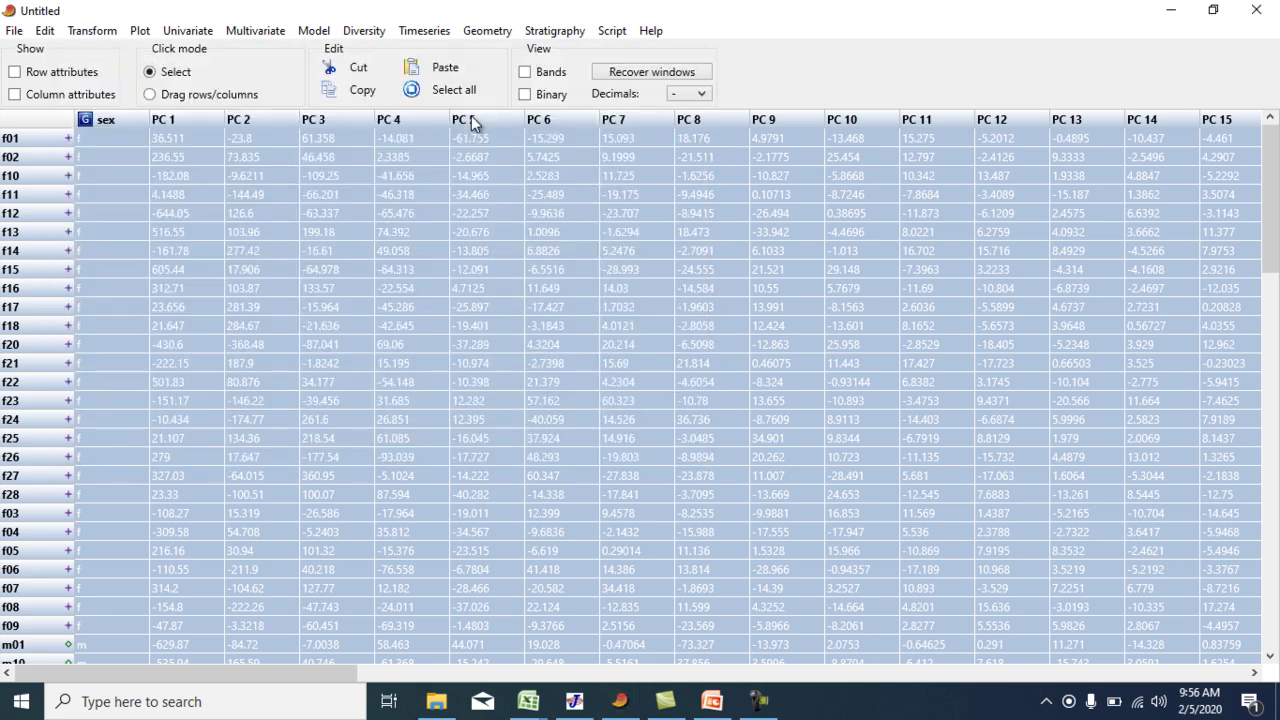
- Uncover the test results behind the data window, review the one-way ANOVA for all PCs, close it, and maximize the data window
left_click(1213, 10)
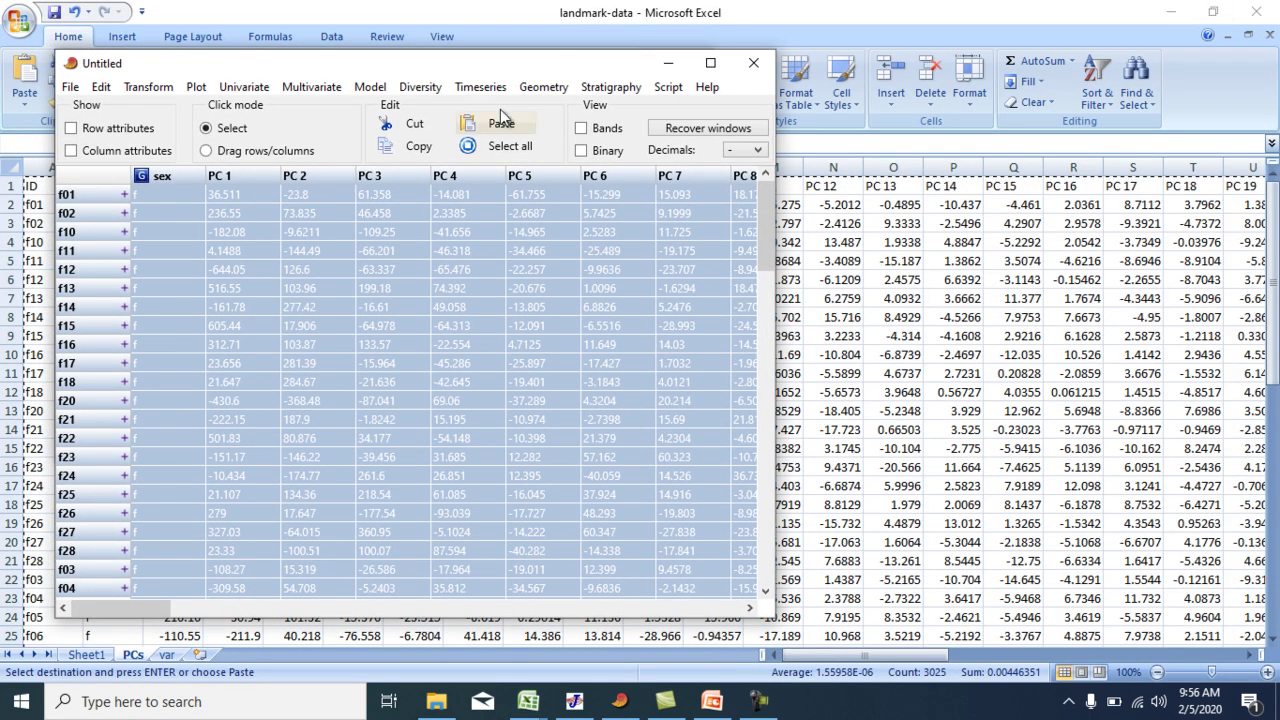
left_click_drag(458, 68, 475, 107)
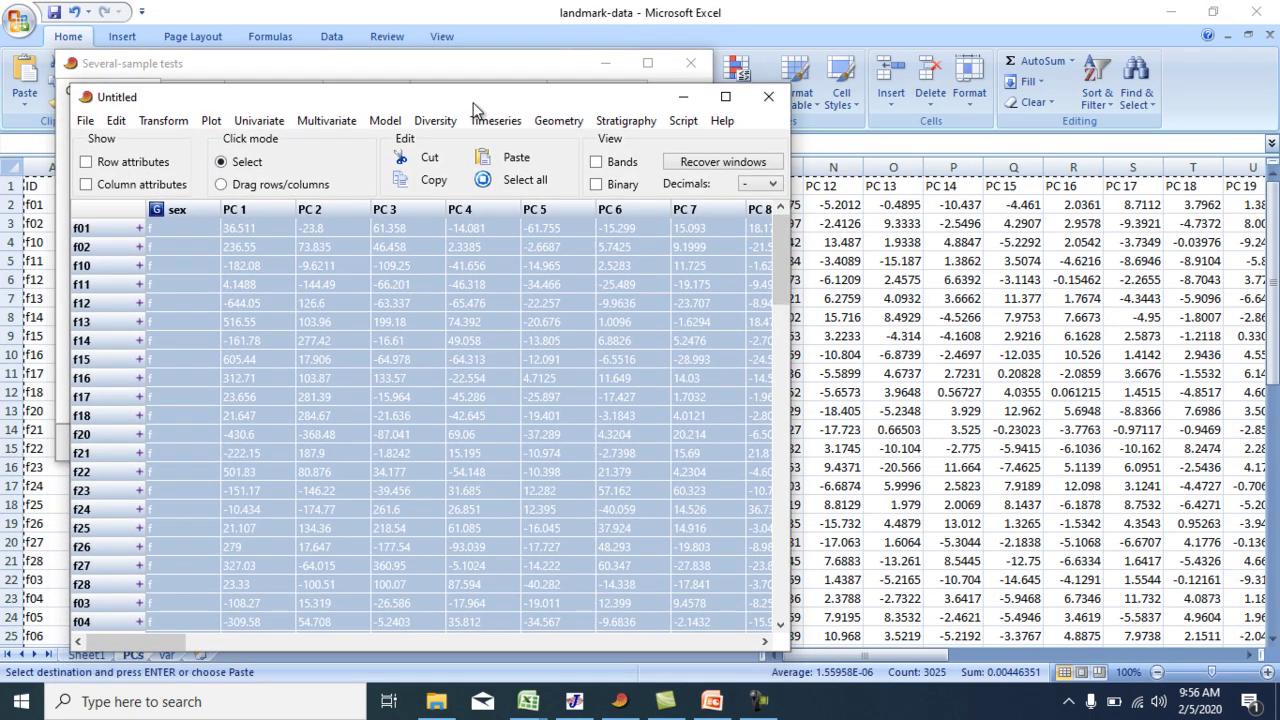
left_click(472, 63)
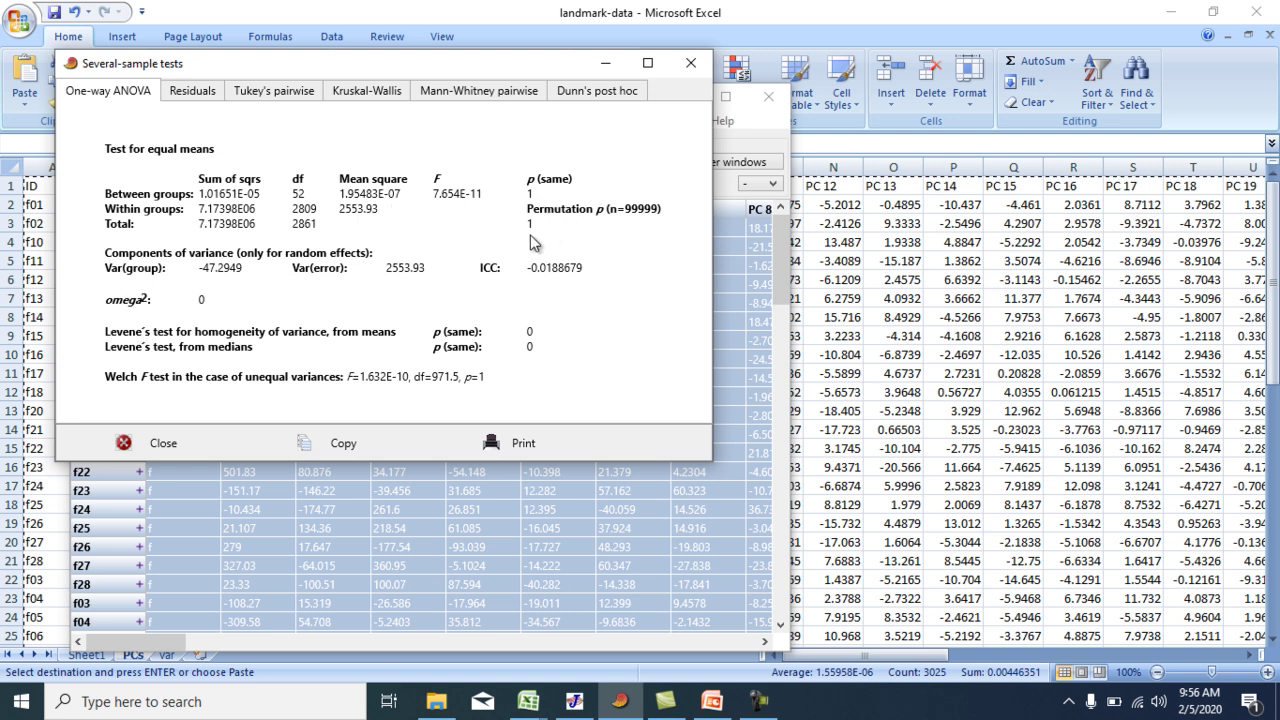
left_click(691, 64)
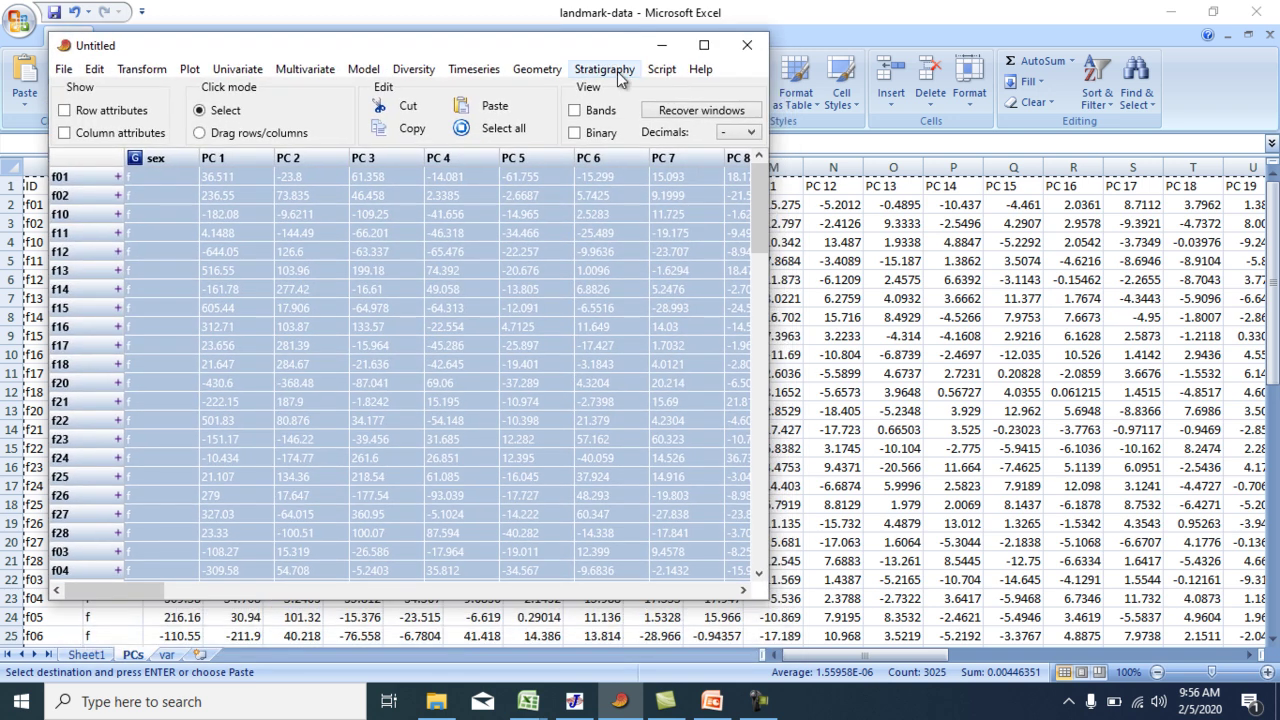
left_click(706, 46)
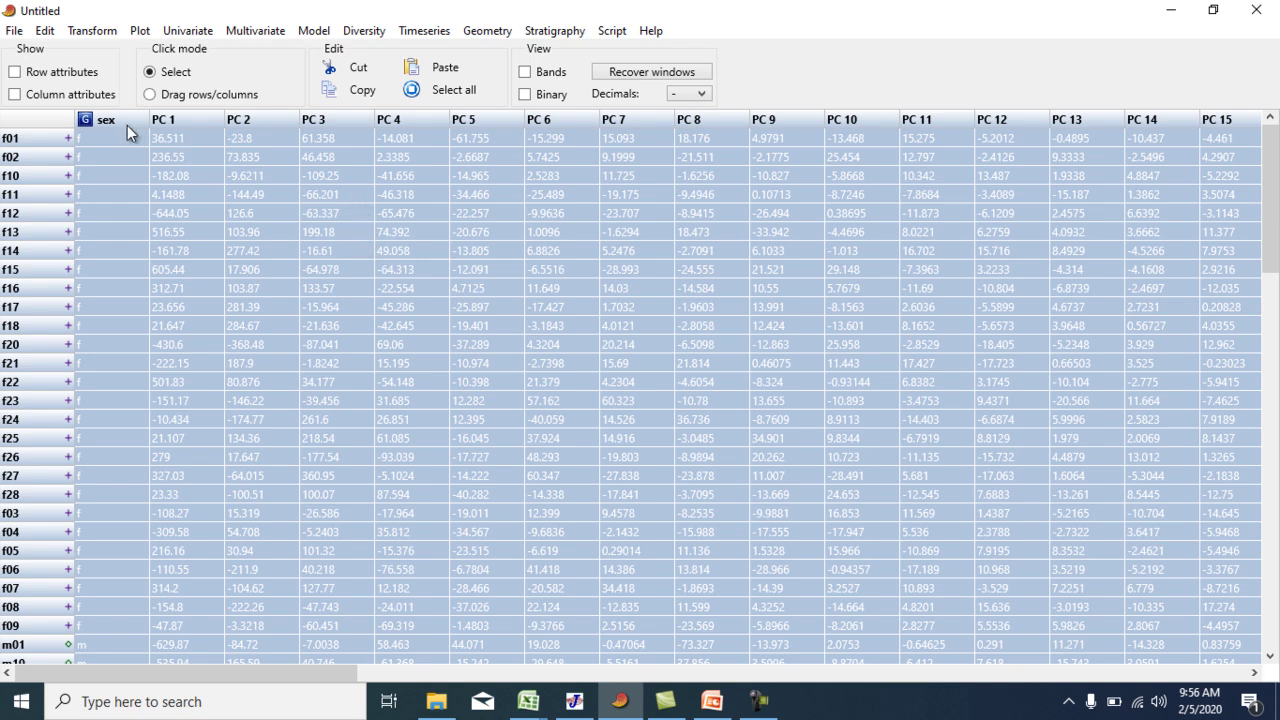
- Clear the full-table selection and look through the specimen rows and their sex groups, ending back at the first row
left_click(556, 256)
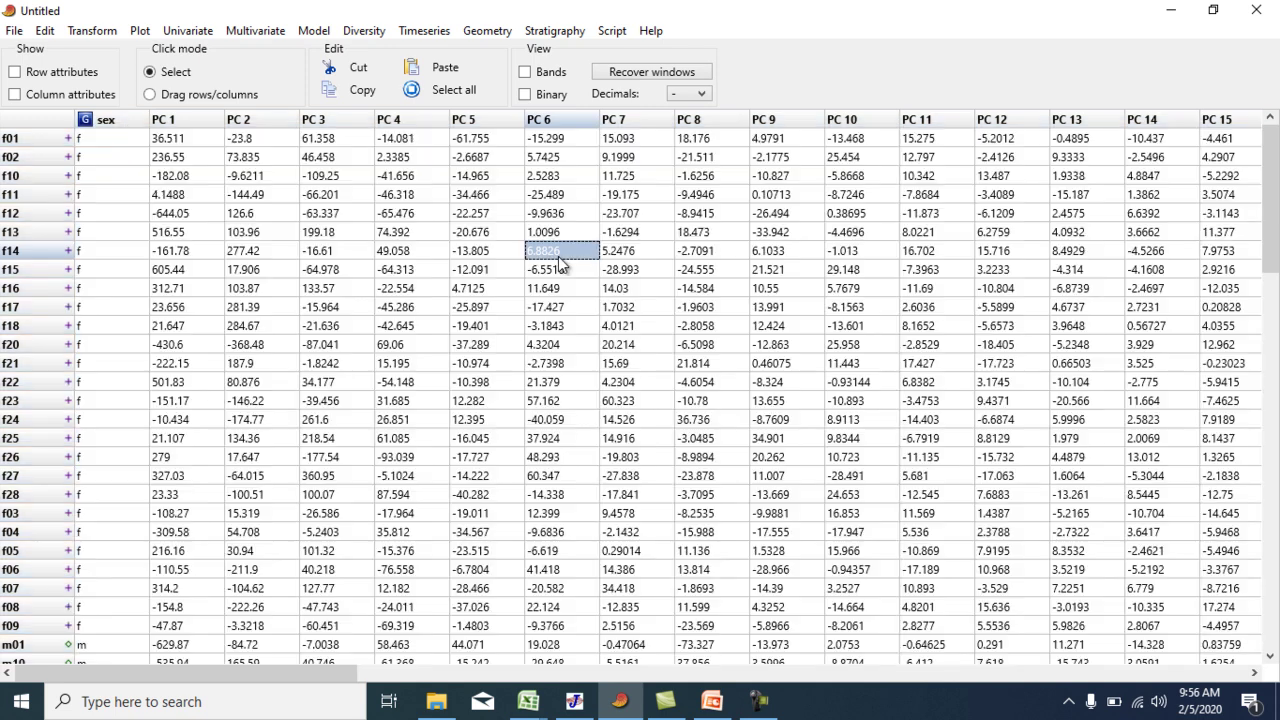
key("Down")
key("Down")
key("Page_Up")
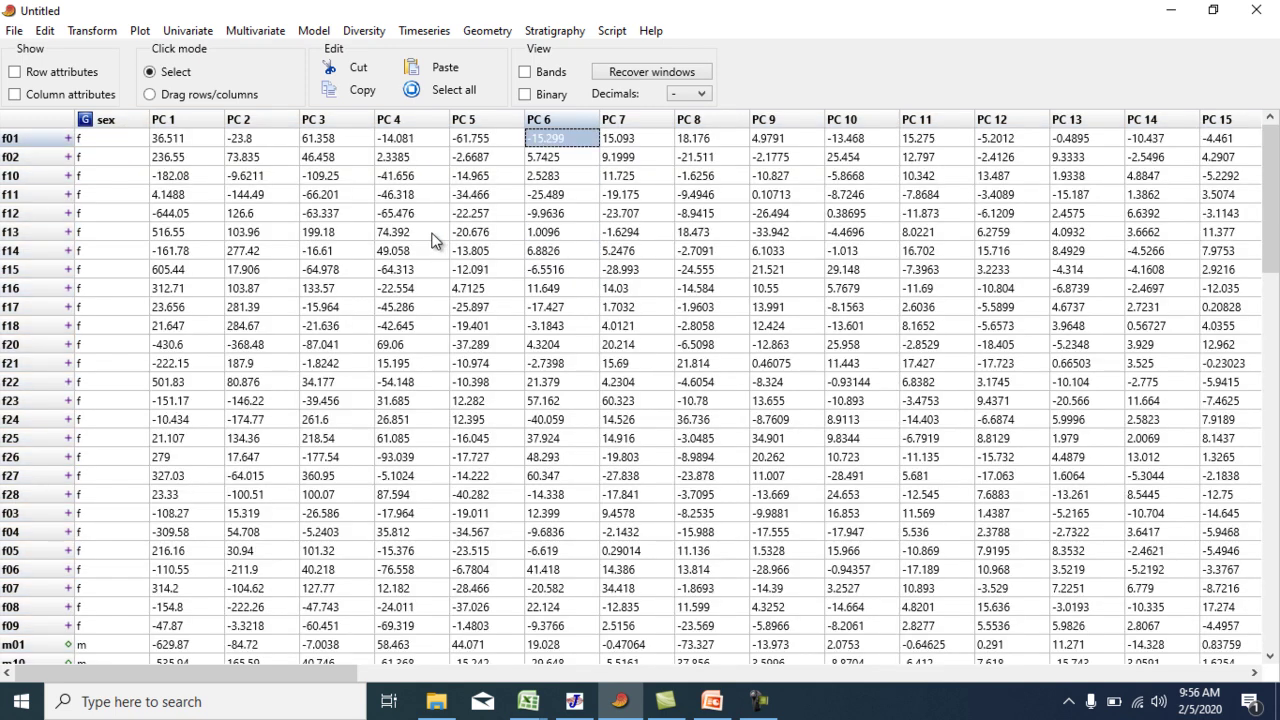
key("Page_Down")
key("Page_Down")
key("Page_Up")
key("Page_Up")
key("Page_Down")
key("Page_Up")
key("Page_Up")
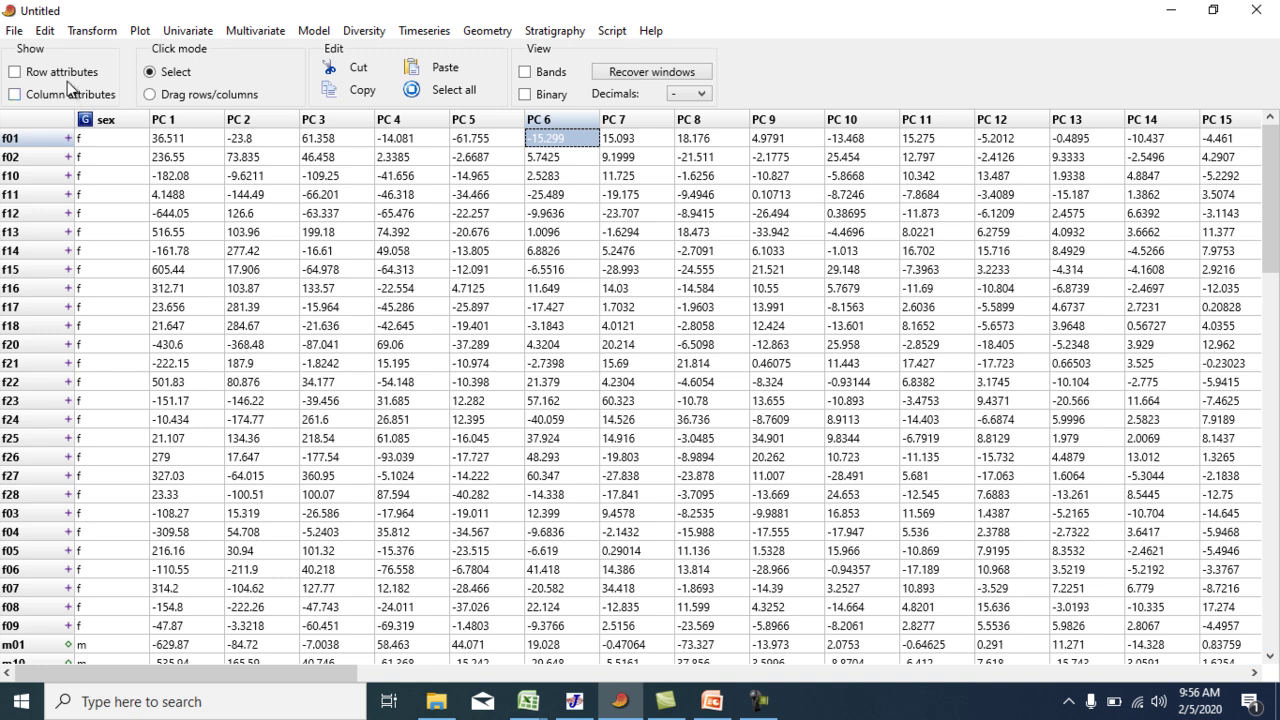